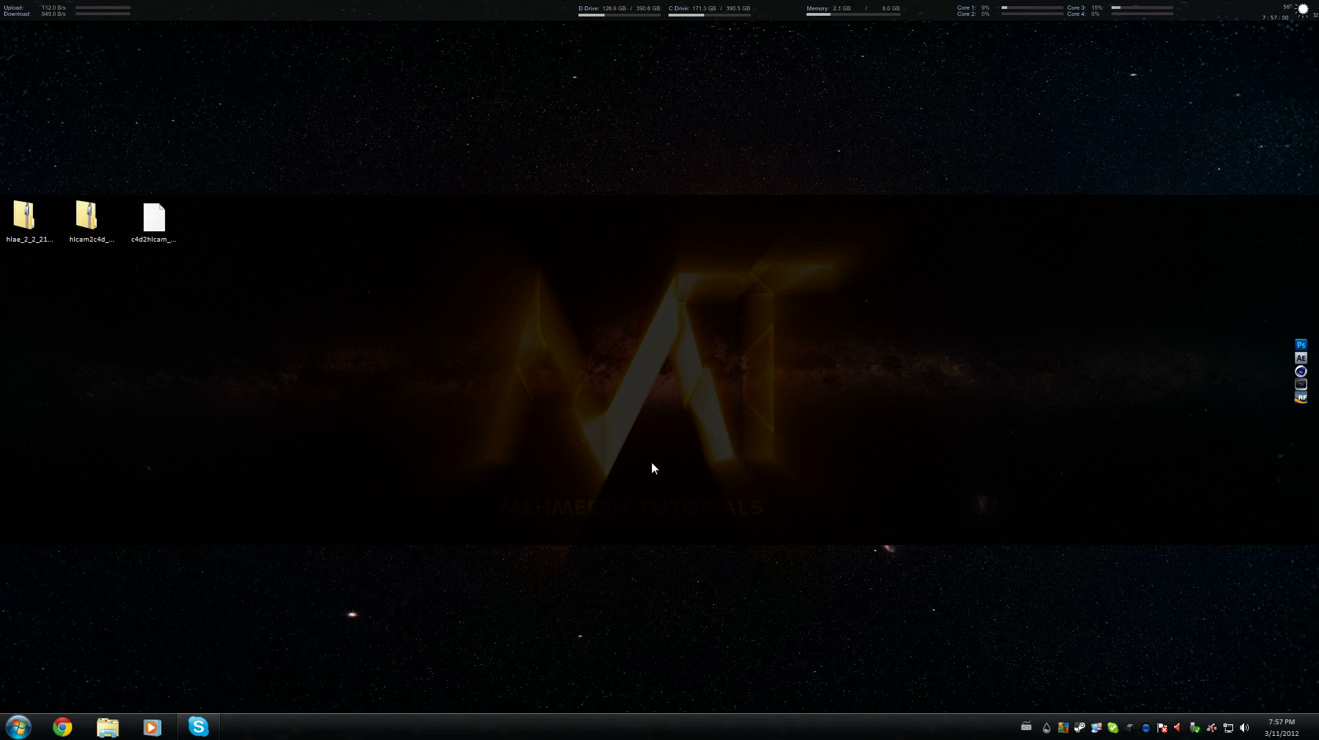
Launch Chrome and load the Google home page.
left_click(62, 726)
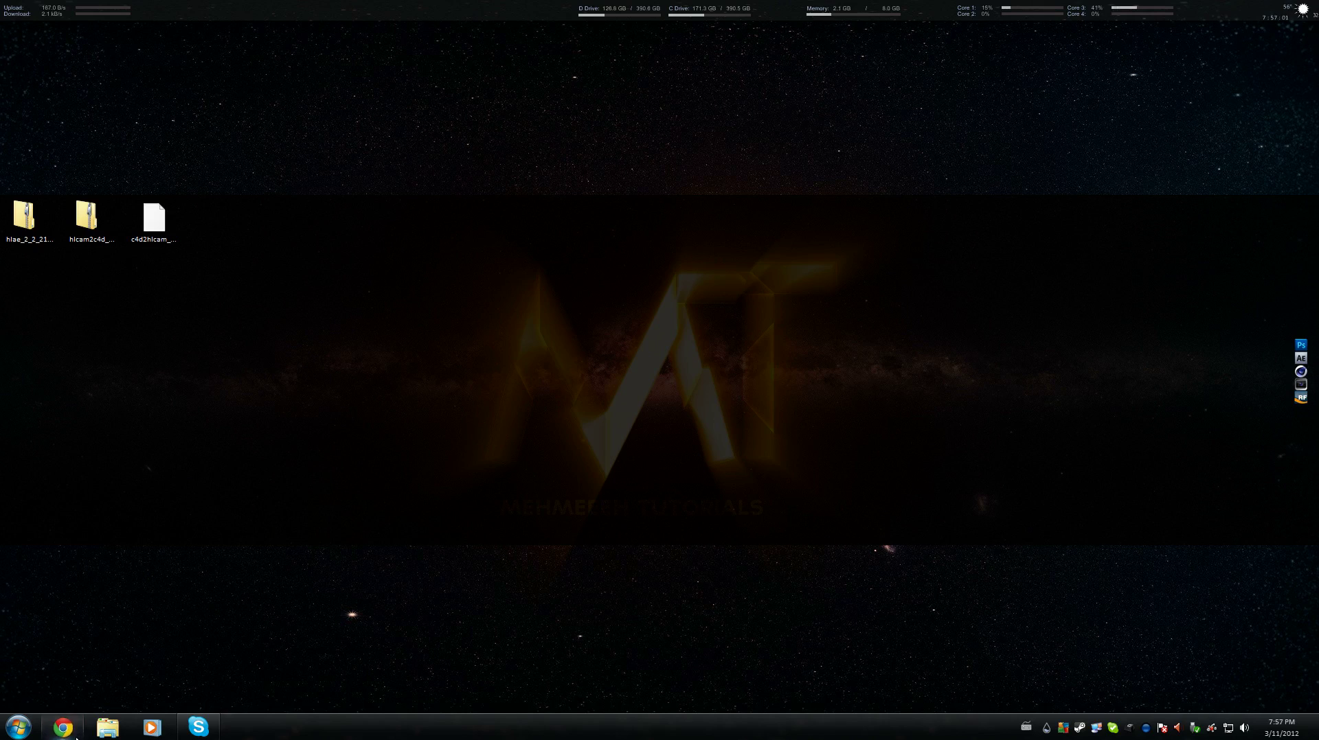
type("google.com")
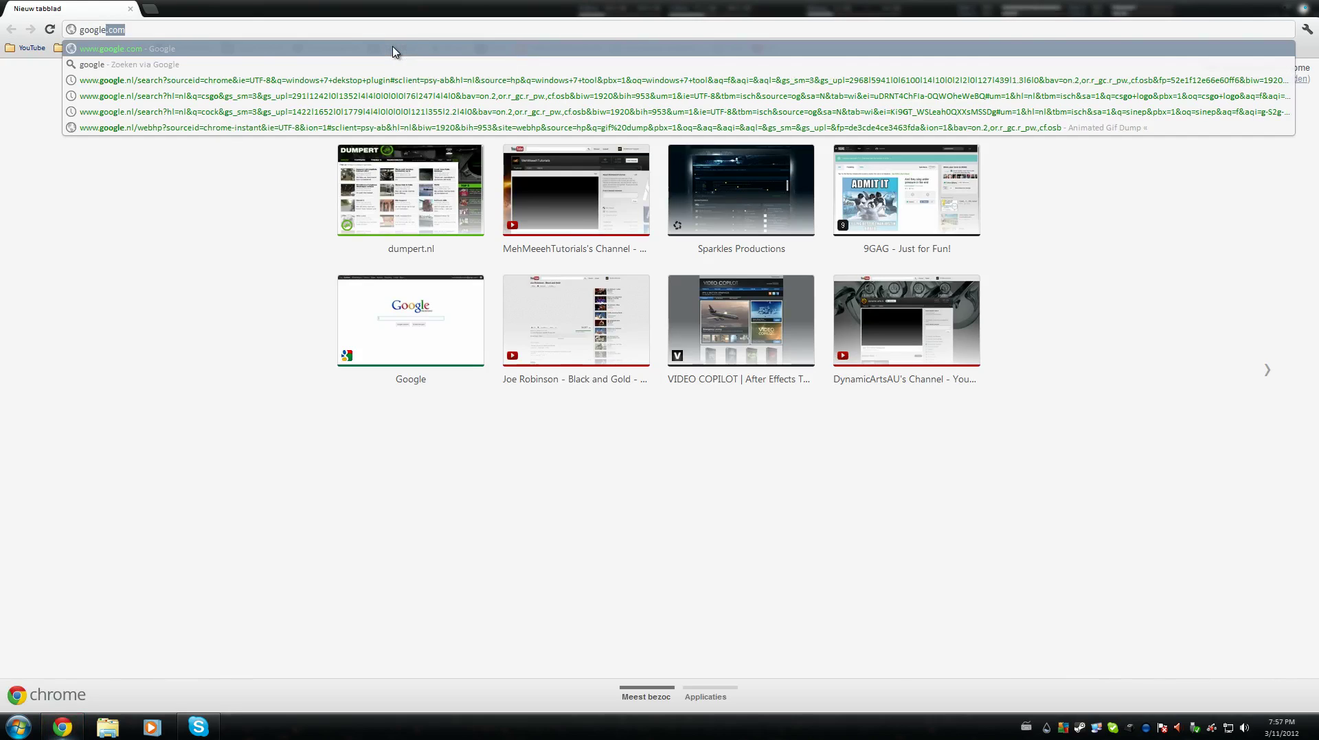
key("Return")
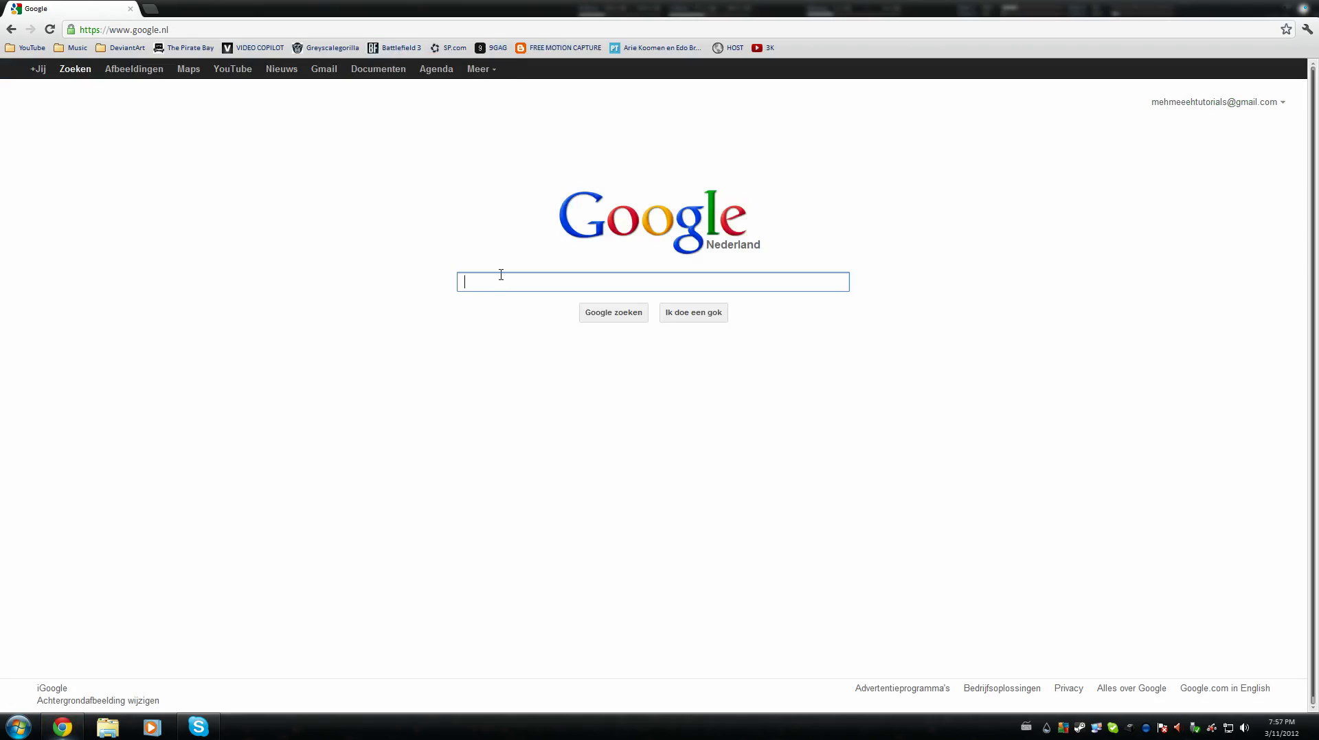
Search 'hlae' and open advancedfx.org's download page at the HLAE Camera Motion Data tools.
type("hlae")
key("Return")
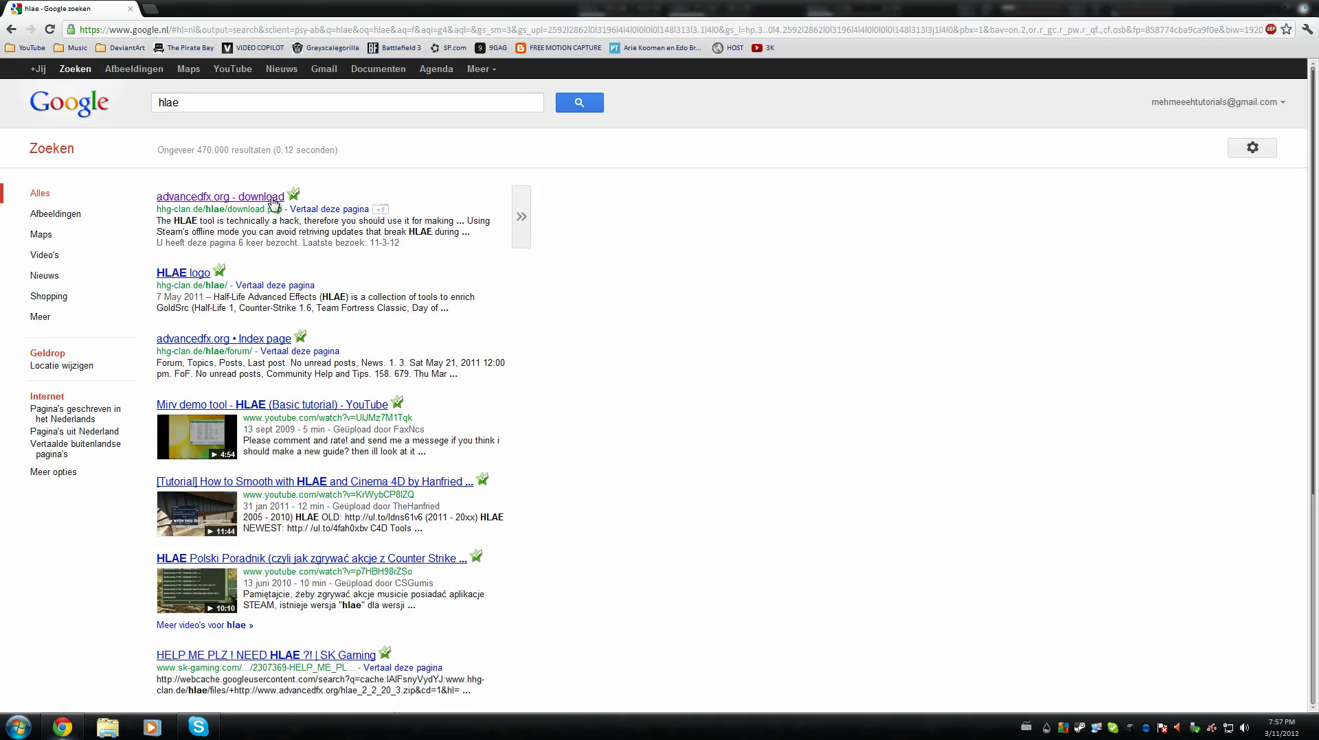
left_click(235, 198)
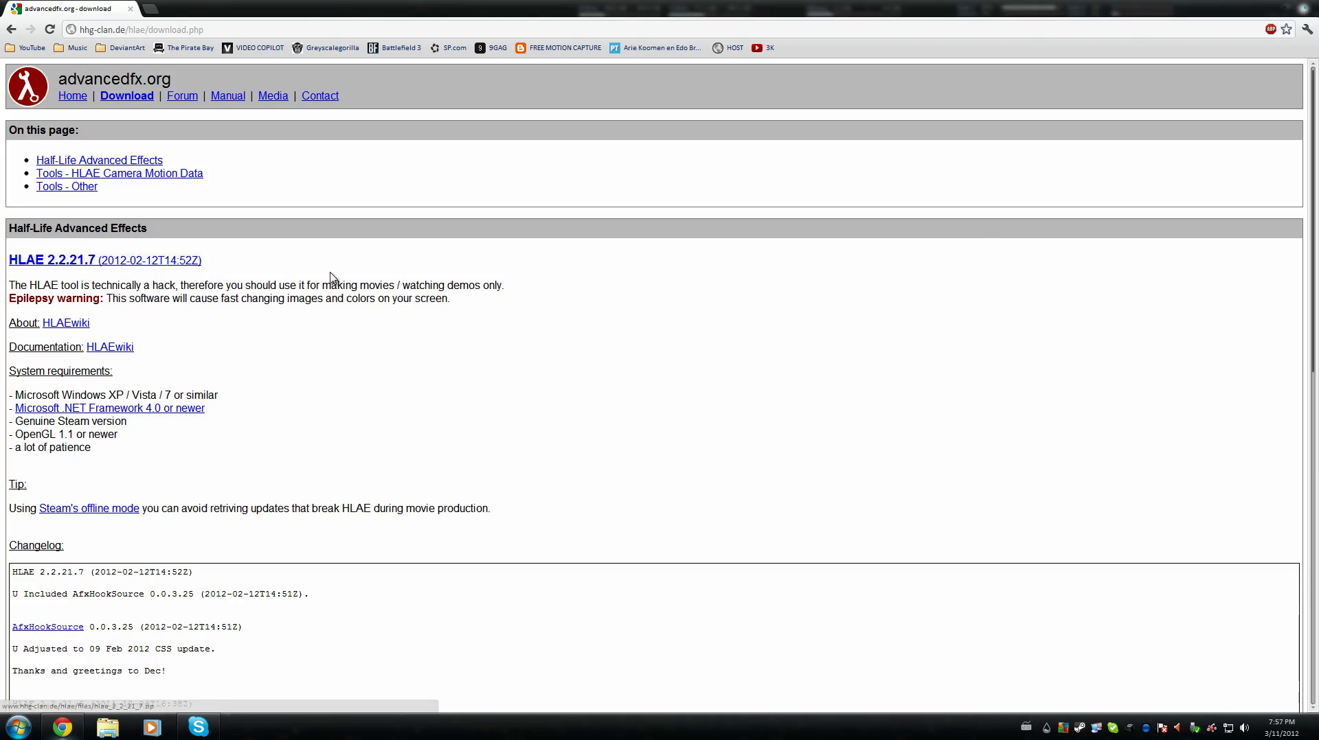
left_click_drag(1312, 138, 1113, 423)
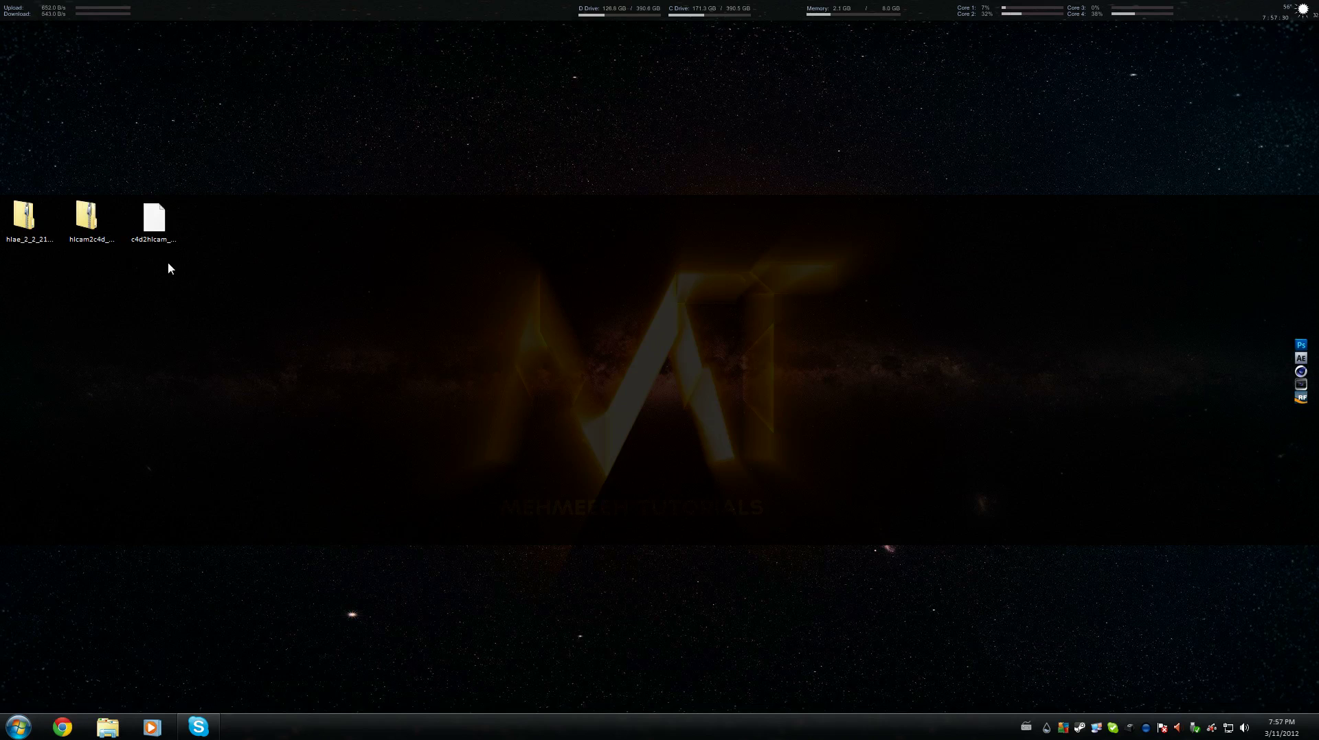
Extract the hlae archive into its own folder with 7-Zip.
left_click_drag(188, 264, 5, 199)
left_click(261, 267)
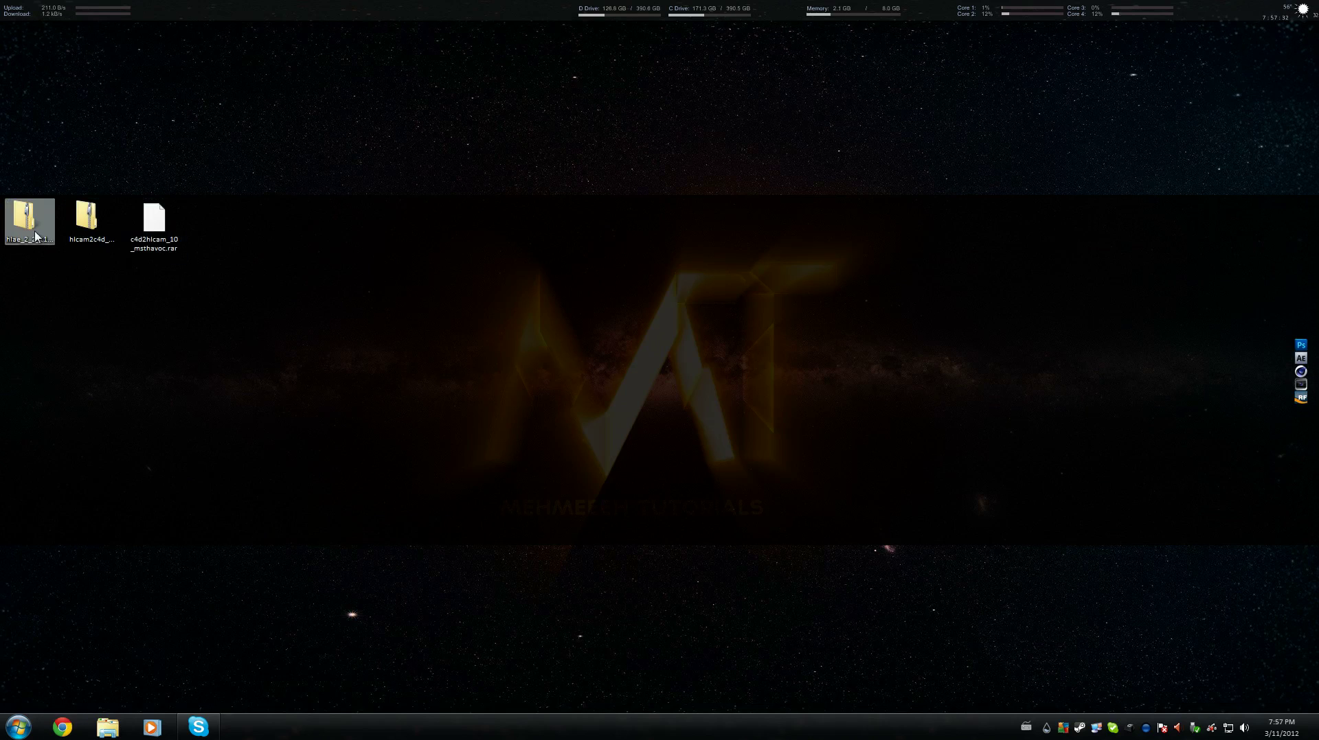
right_click(36, 236)
mouse_move(60, 295)
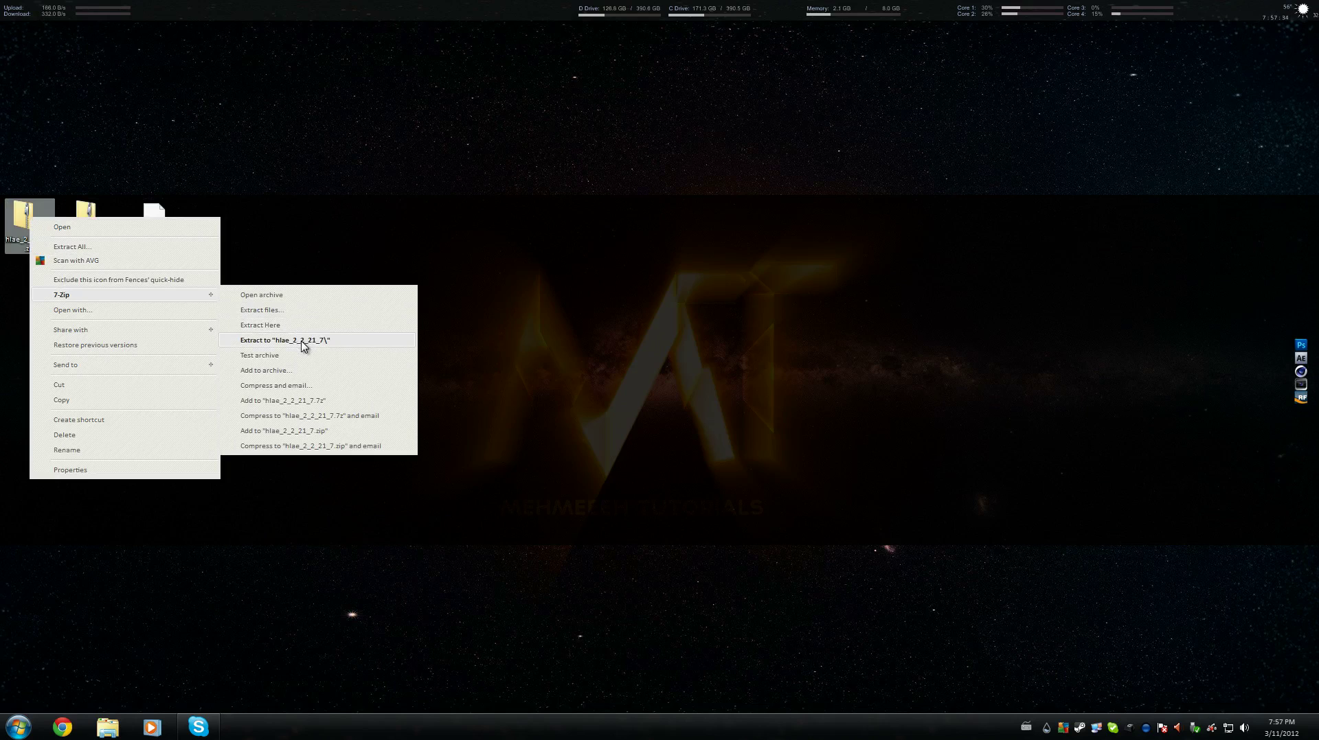
left_click(303, 341)
Extract the hlcam2c4d and c4d2hlcam archives into their own folders.
right_click(90, 221)
mouse_move(179, 297)
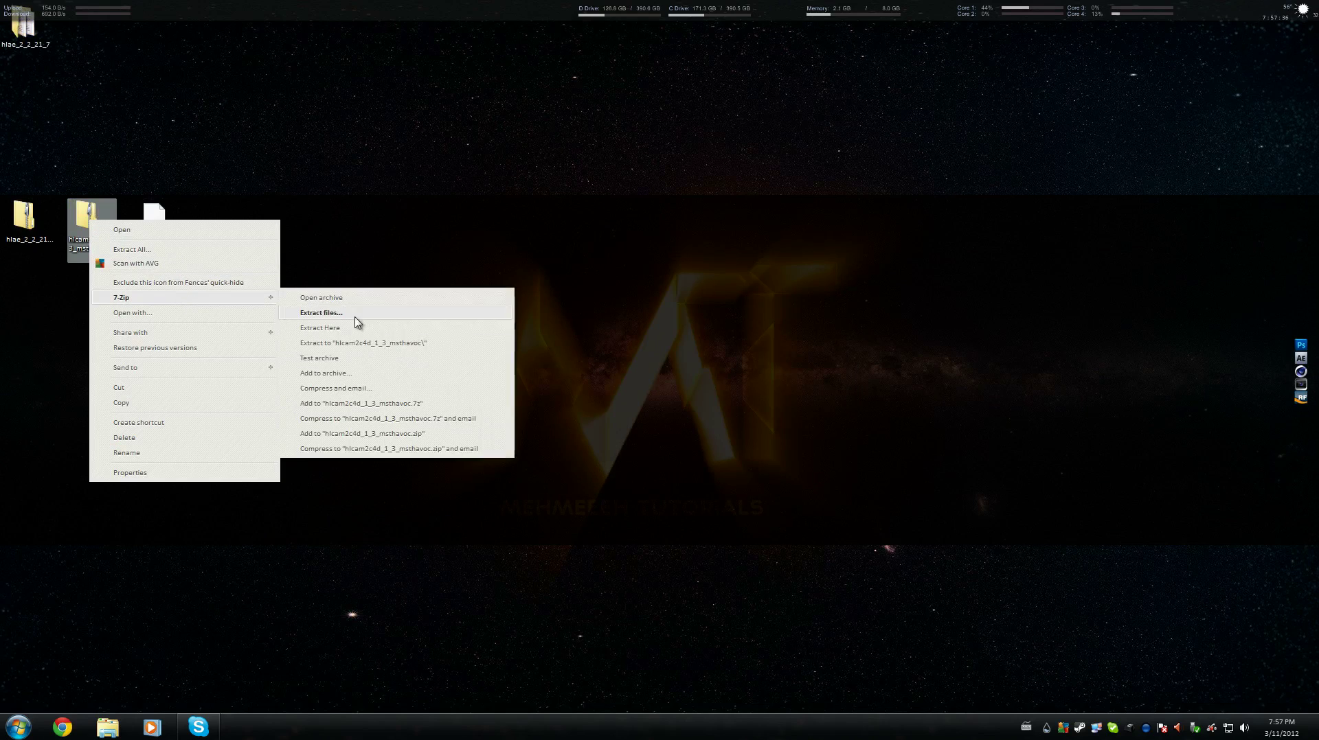
left_click(358, 342)
left_click(154, 221)
right_click(153, 224)
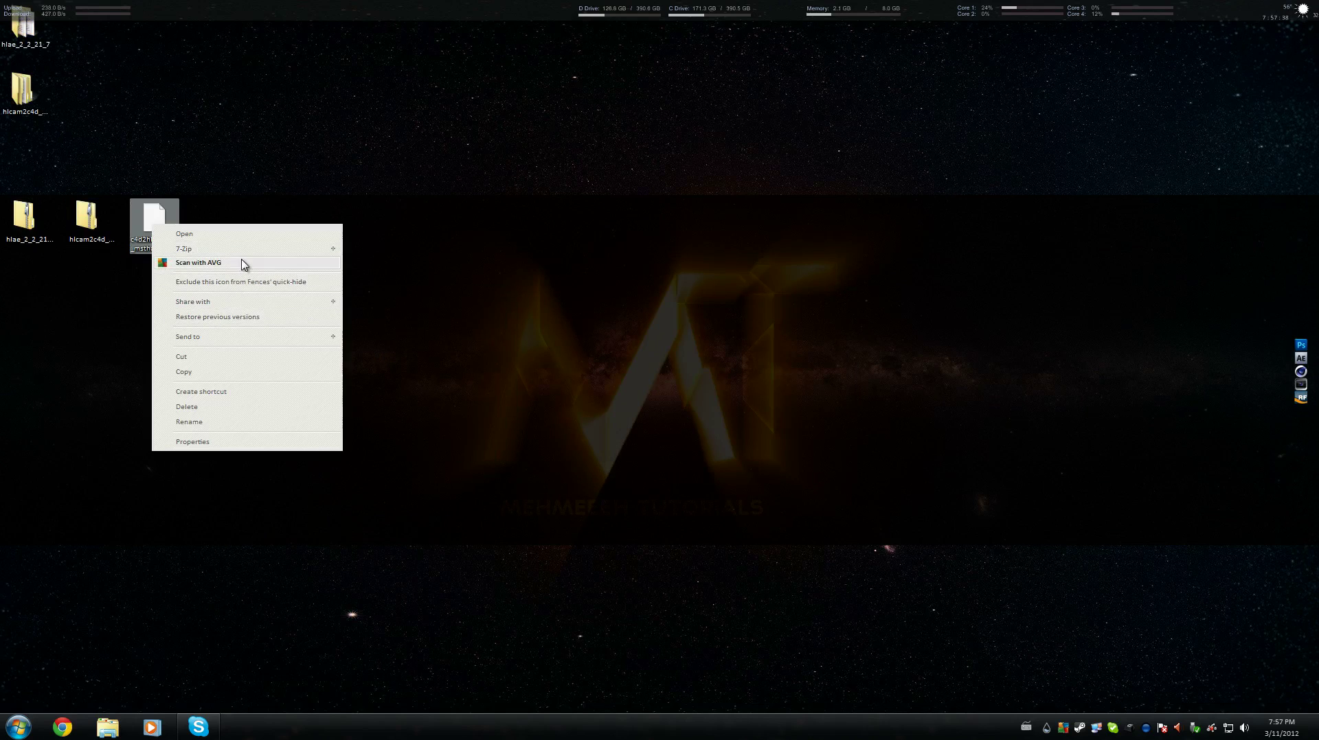
mouse_move(274, 250)
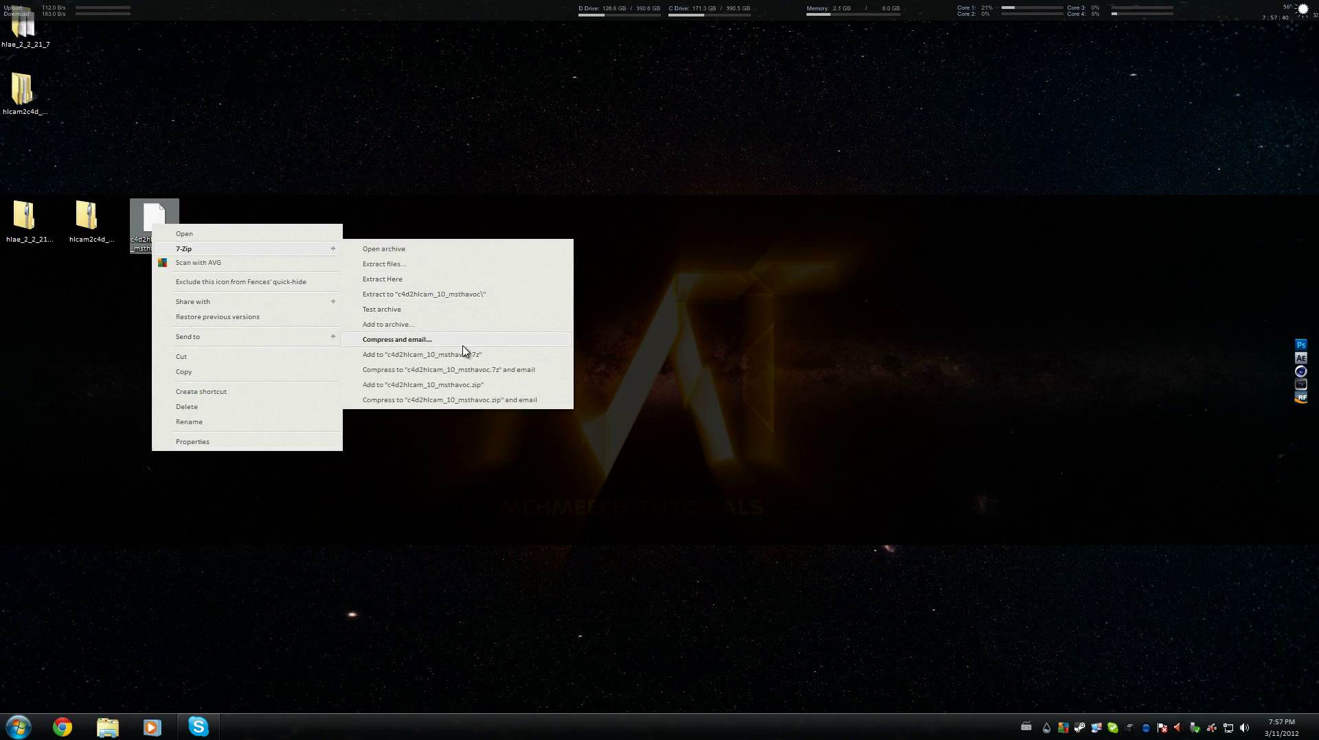
left_click(423, 294)
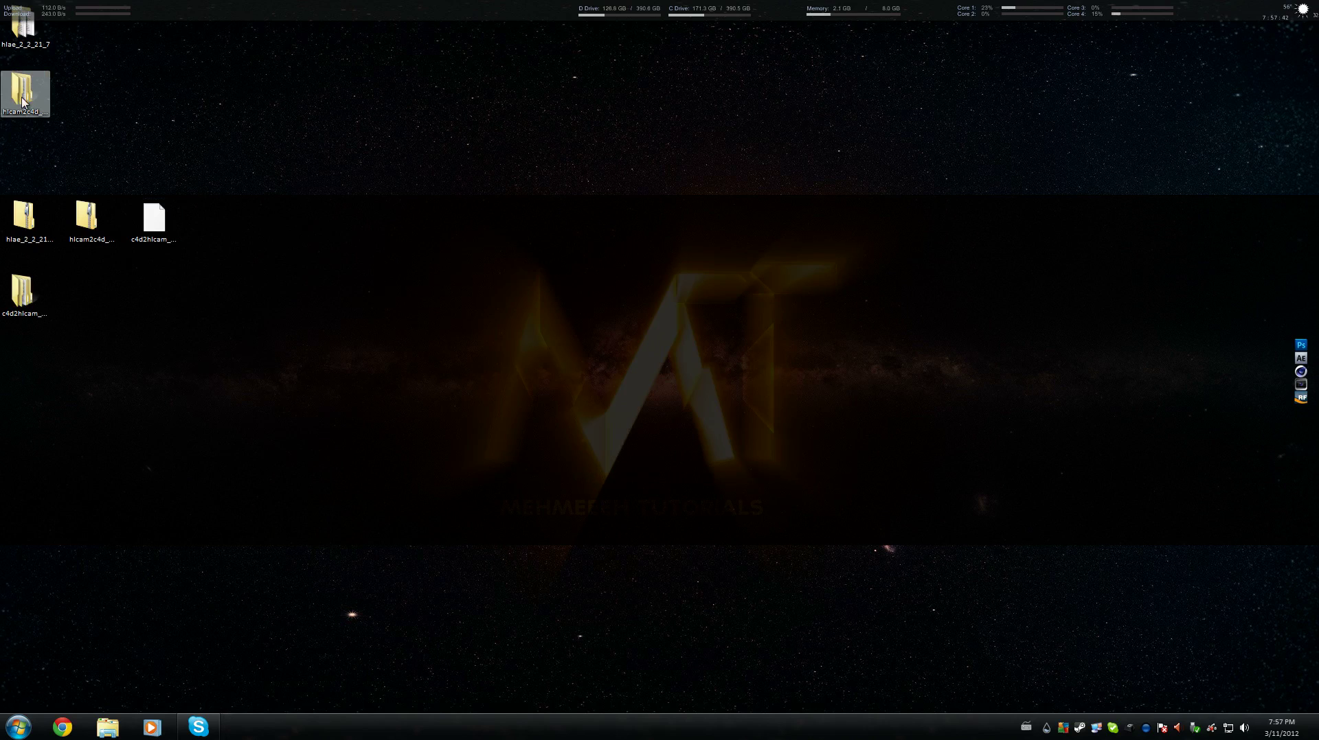
Line up the hlcam2c4d, c4d2hlcam and hlae_2_2_21_7 folders in the desktop icon row.
left_click_drag(21, 89, 213, 222)
left_click_drag(22, 292, 279, 221)
left_click_drag(24, 38, 324, 232)
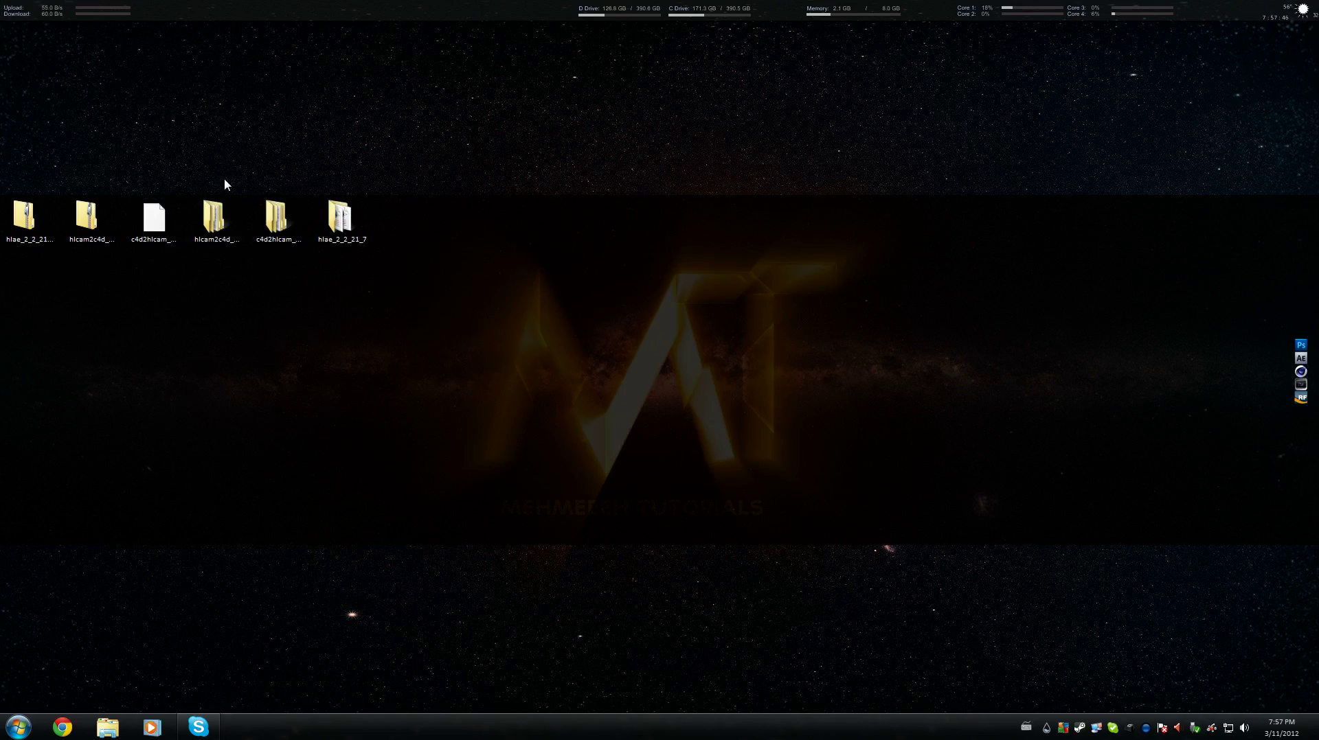
left_click(277, 218)
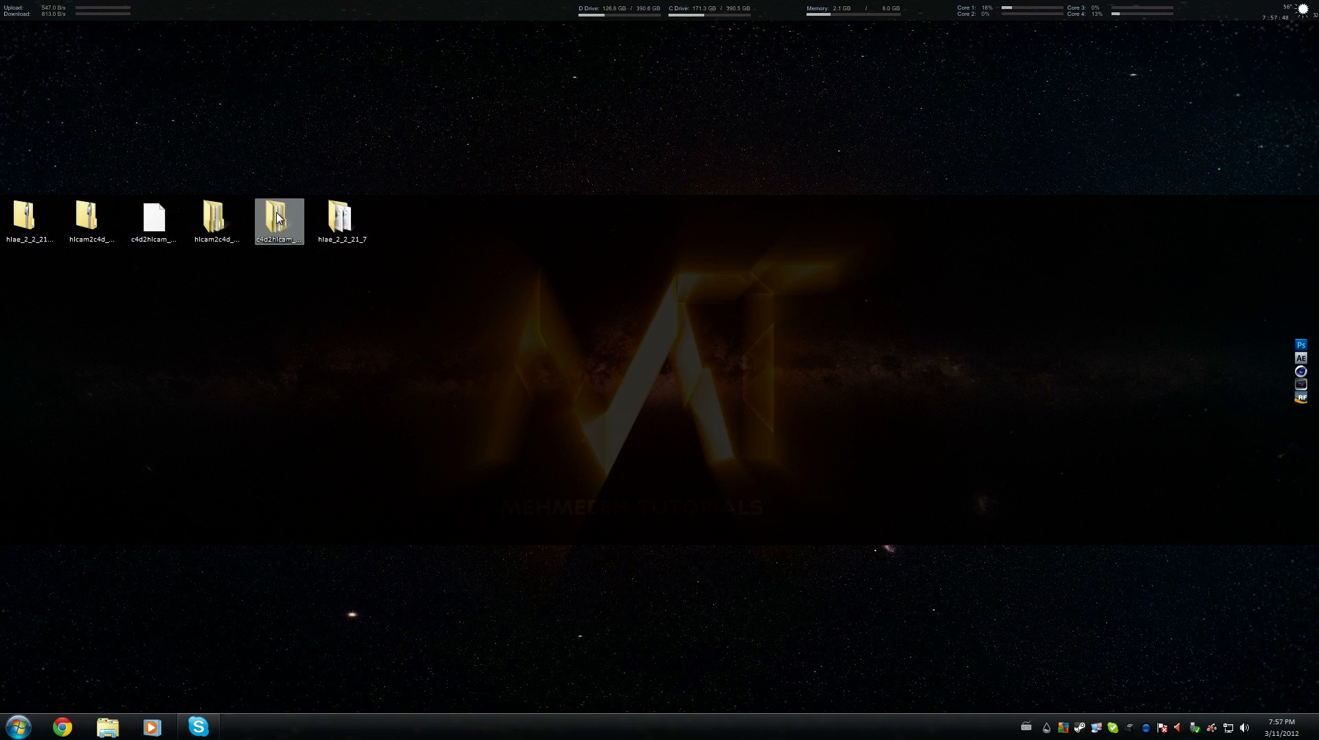
left_click(347, 200)
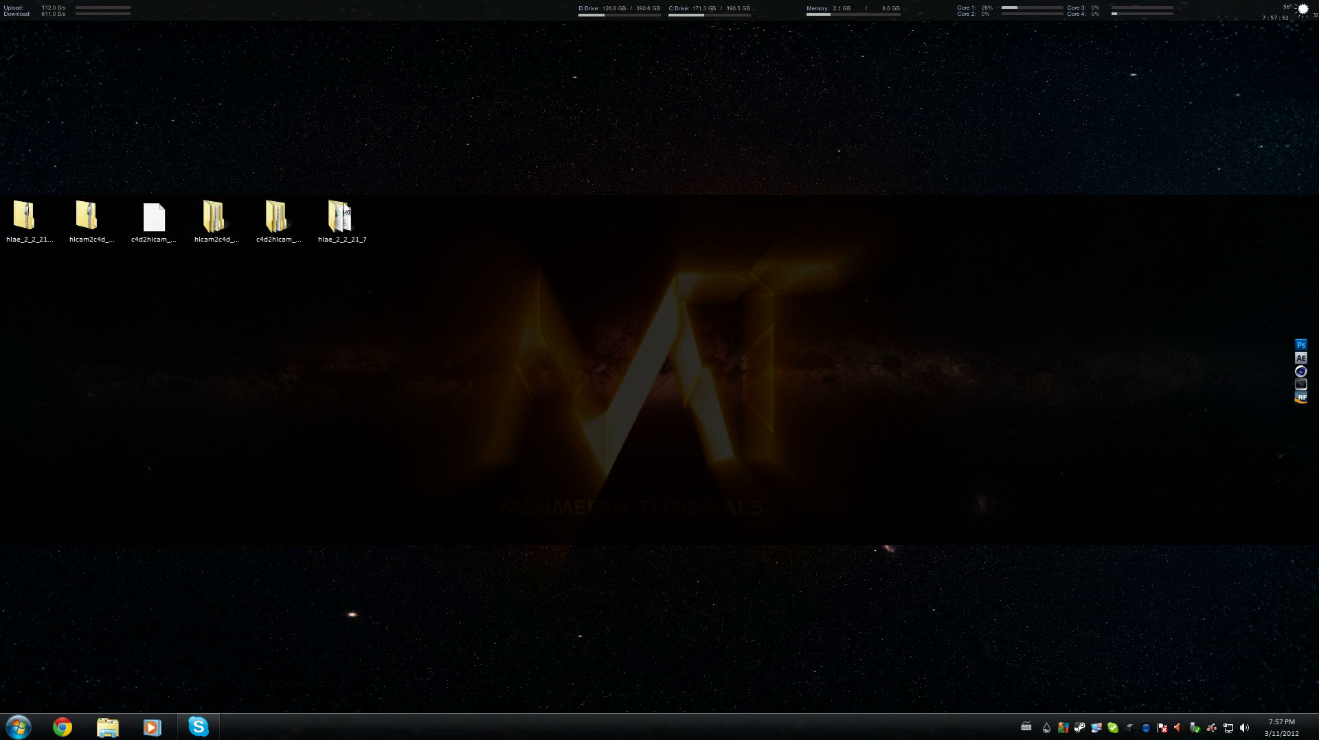
left_click(300, 241)
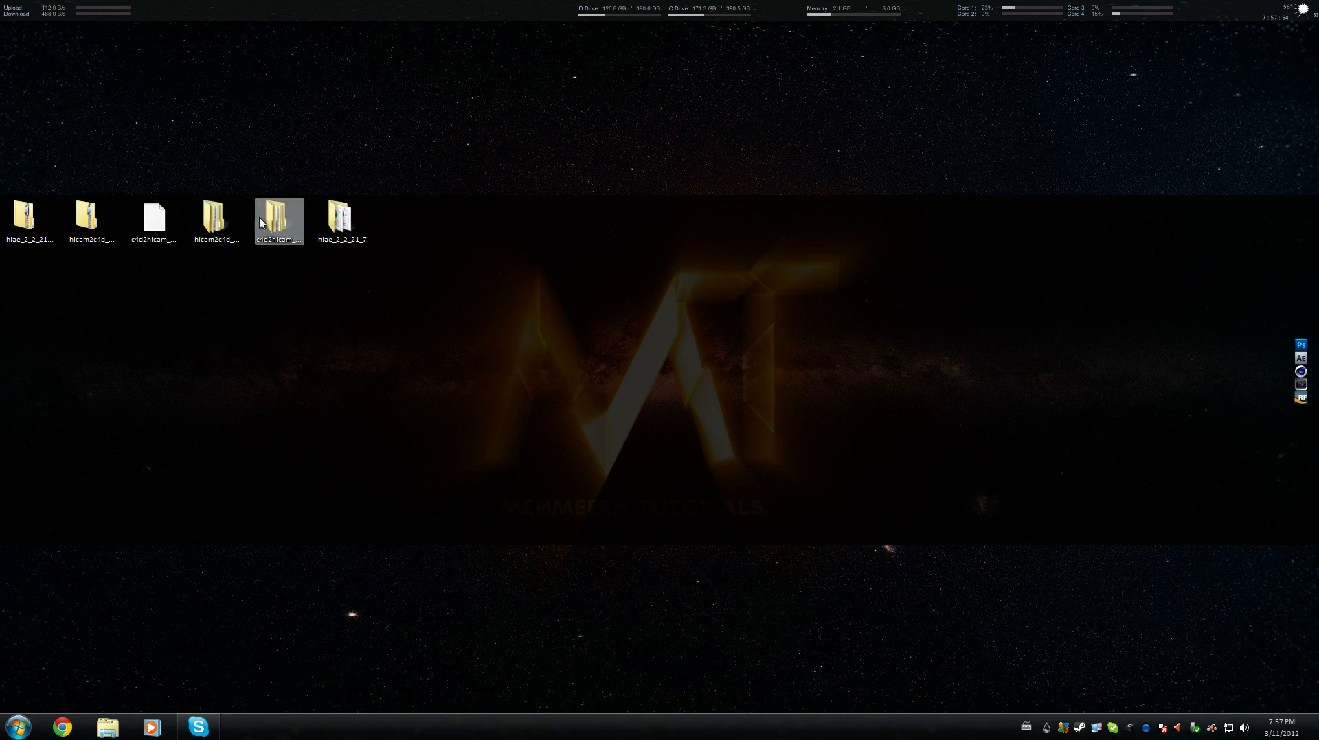
Open the hlcam2c4d and c4d2hlcam folders down to their advancedfx.org subfolders.
double_click(213, 218)
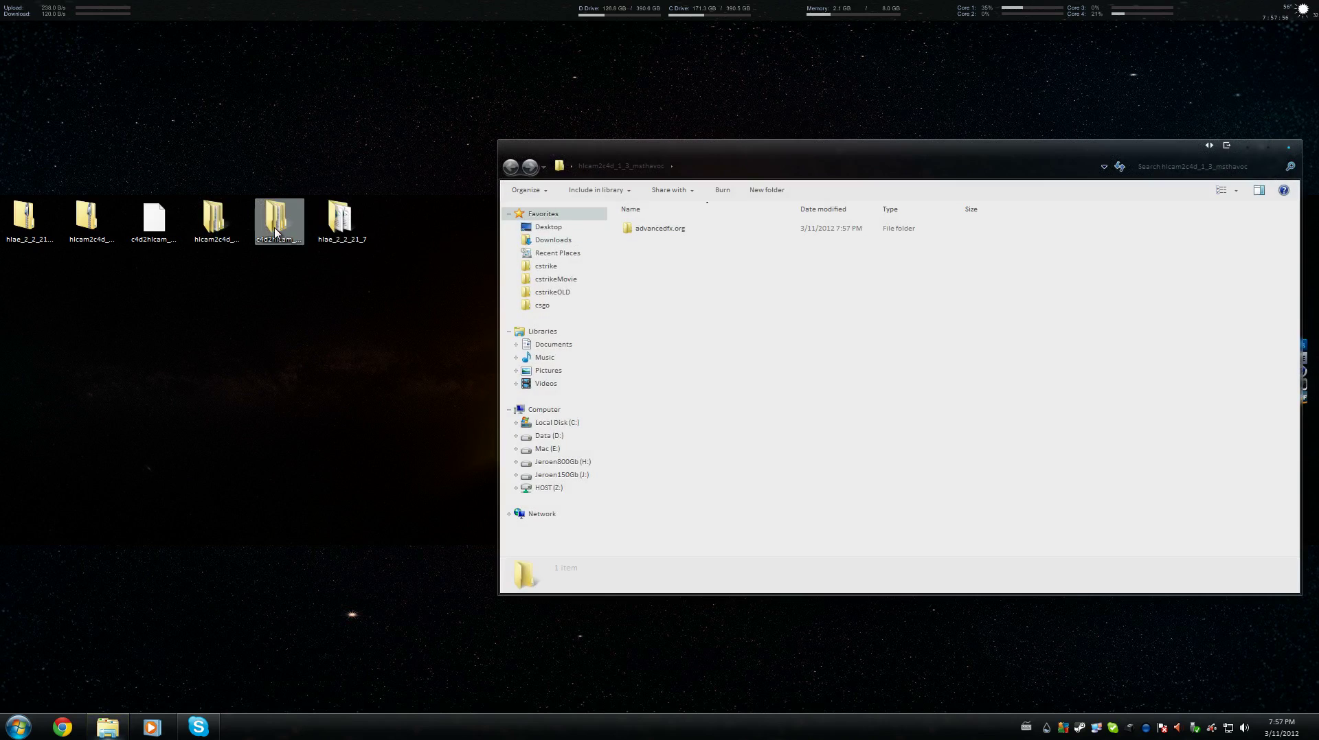
double_click(276, 217)
double_click(659, 228)
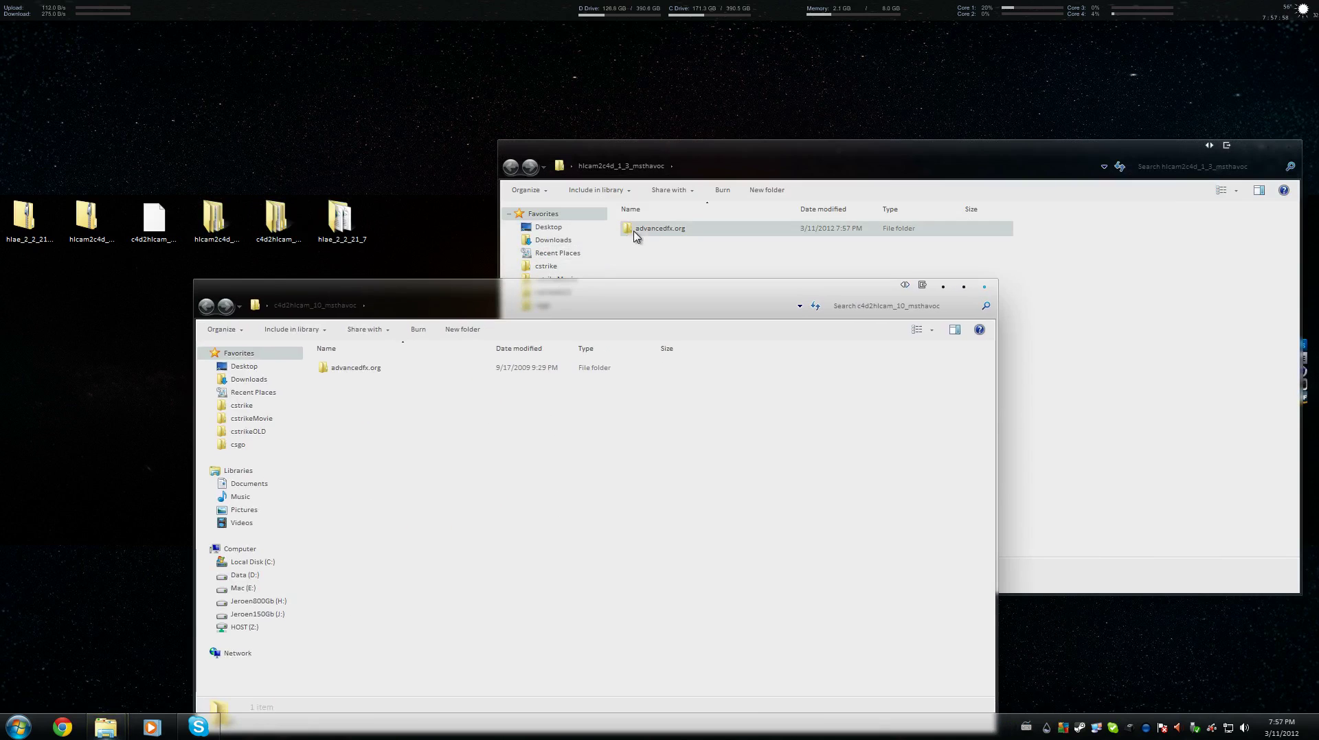
left_click(359, 369)
double_click(359, 370)
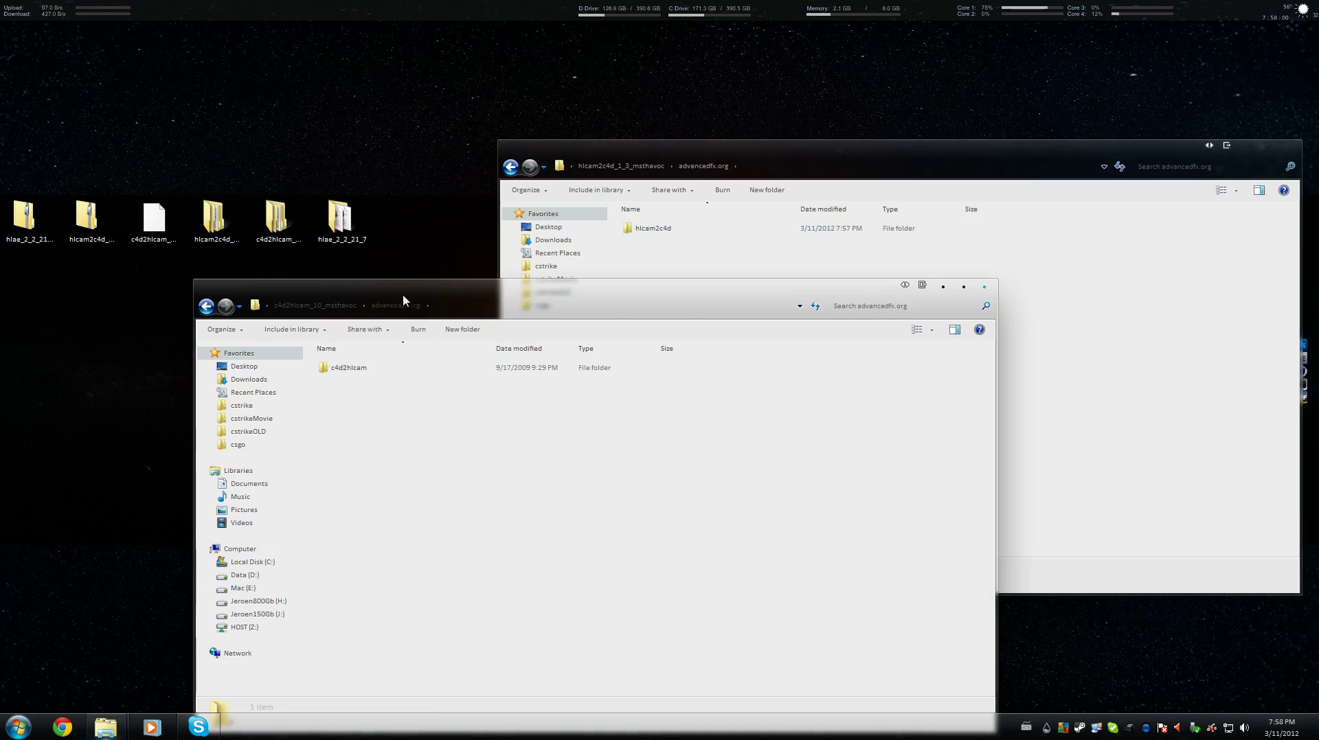
left_click_drag(407, 294, 678, 245)
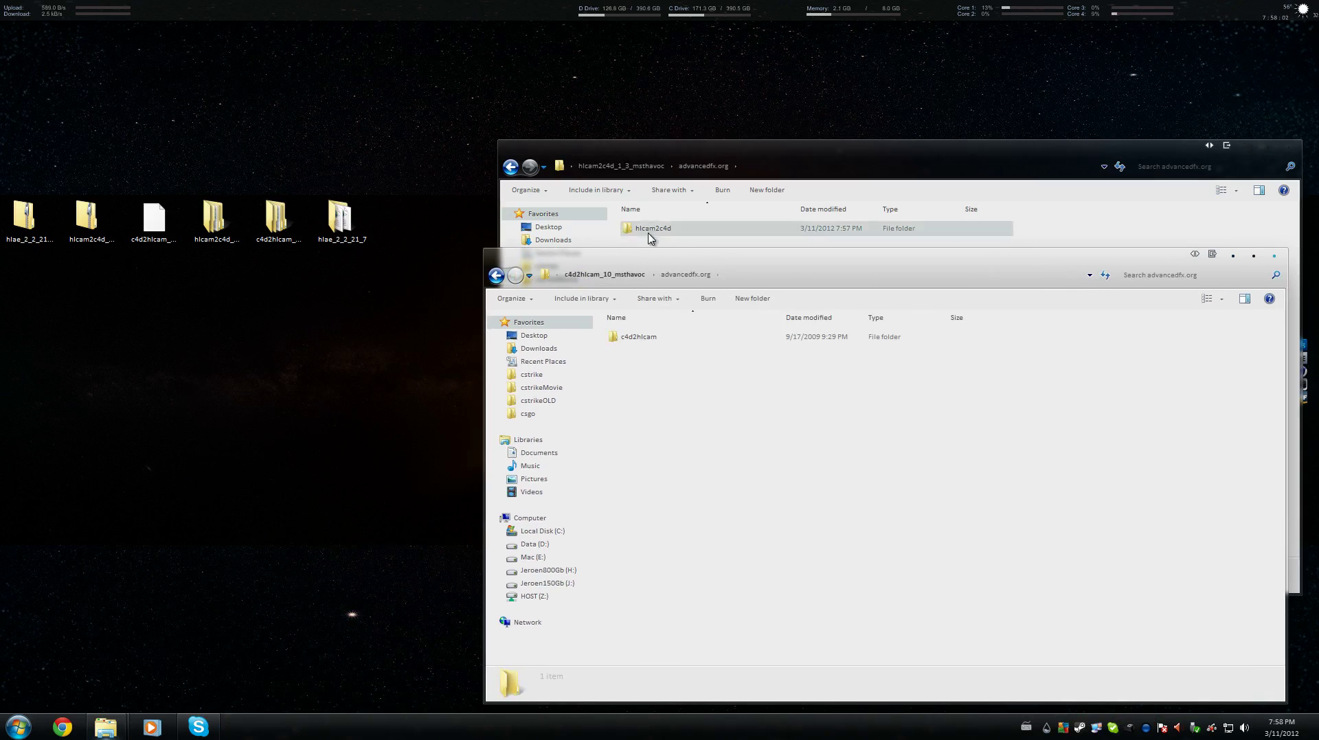
Browse to C:\Program Files\MAXON\CINEMA 4D R13\plugins.
left_click(27, 725)
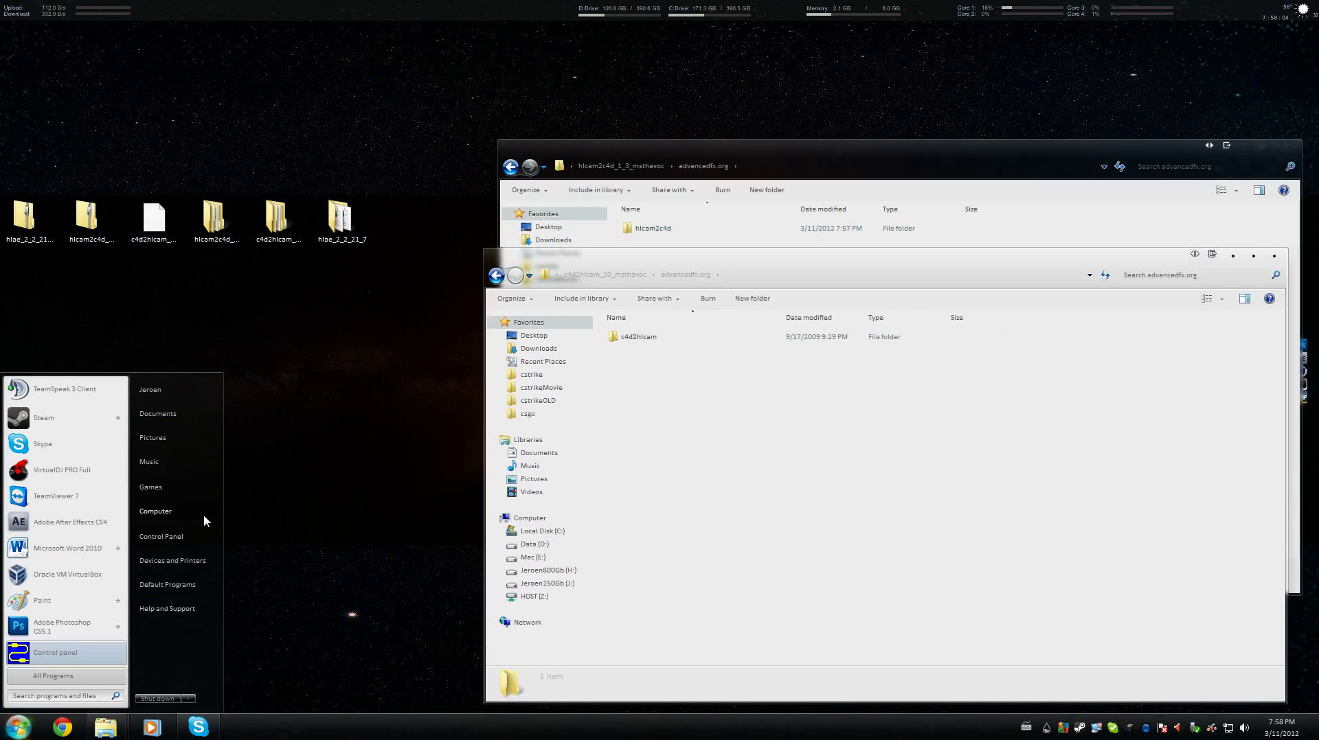
left_click(169, 511)
left_click_drag(618, 74, 448, 179)
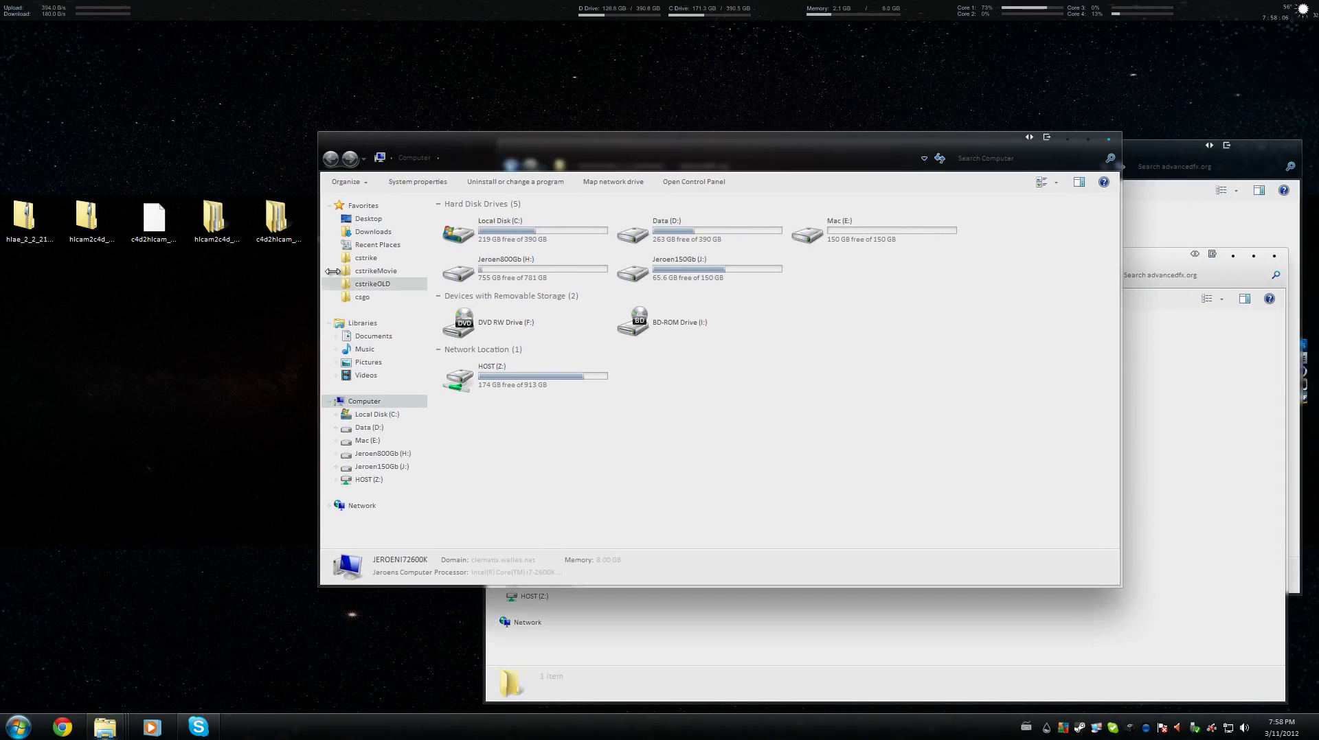
left_click(384, 422)
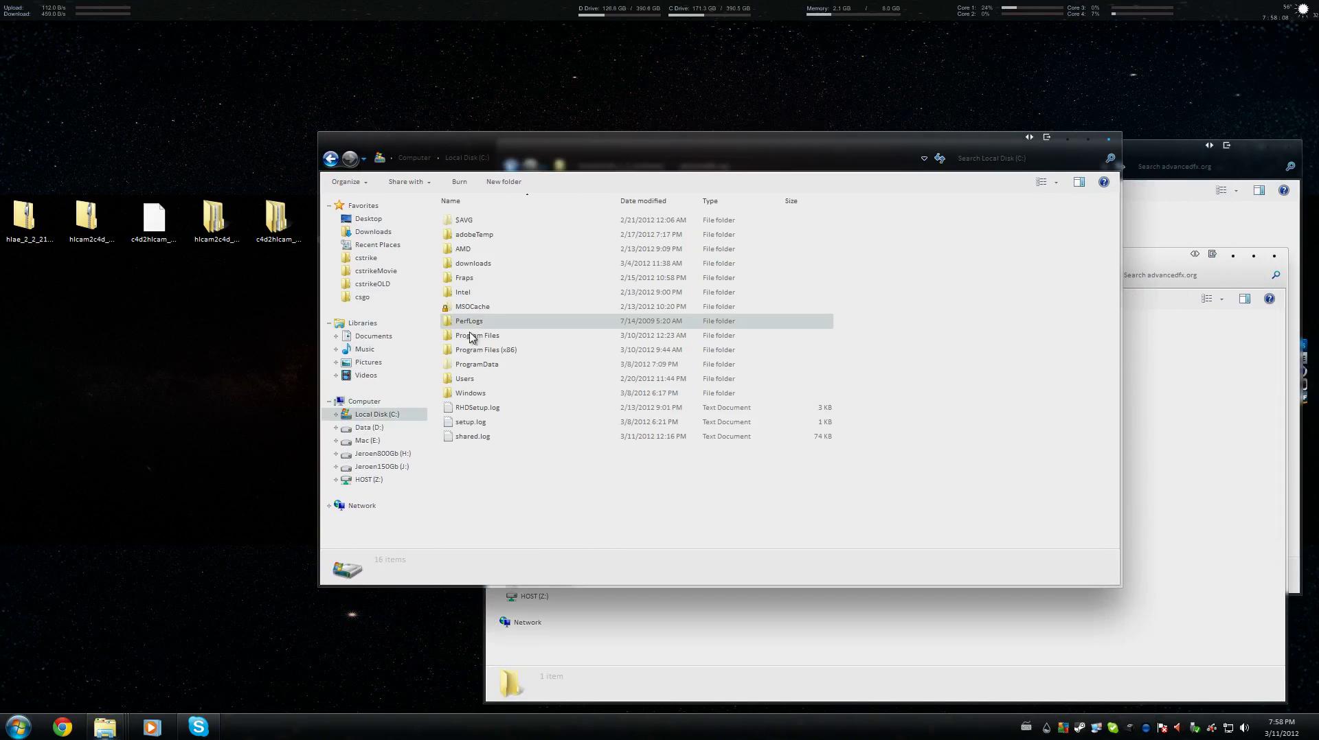
double_click(471, 339)
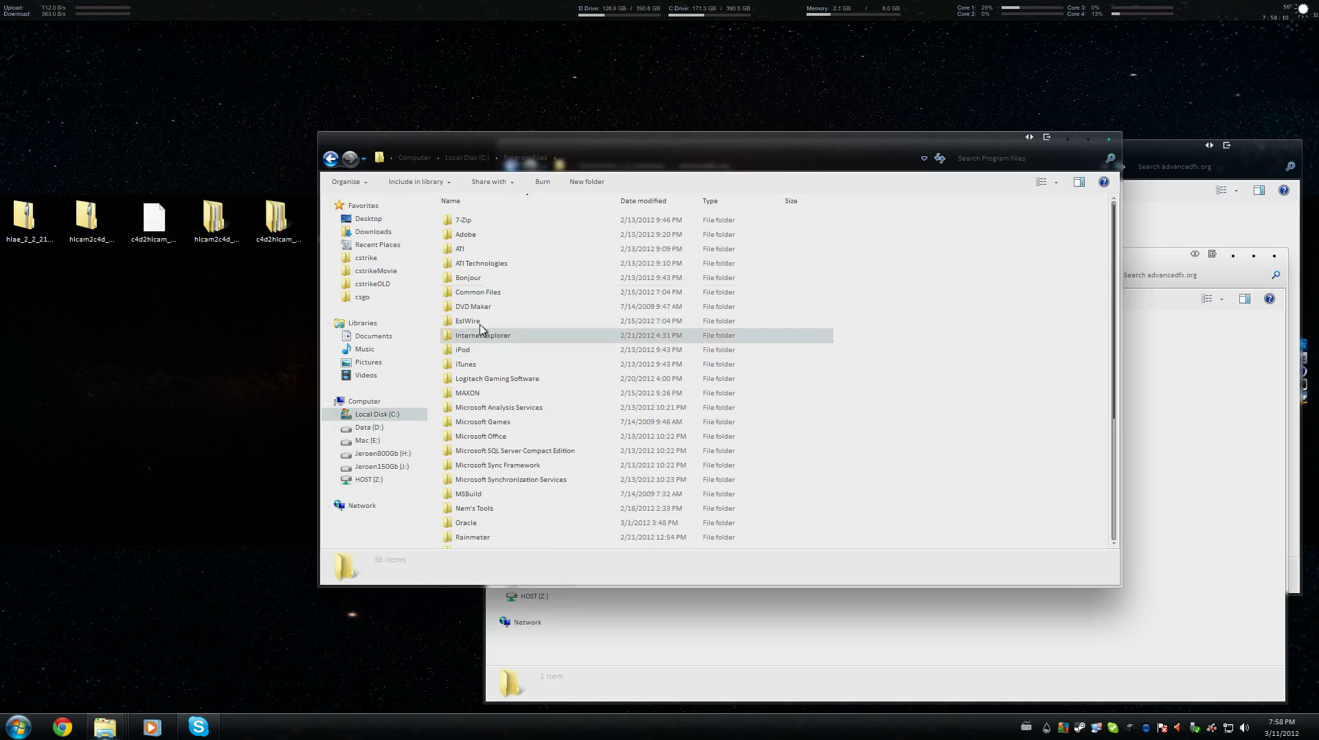
double_click(485, 395)
left_click(493, 223)
double_click(492, 224)
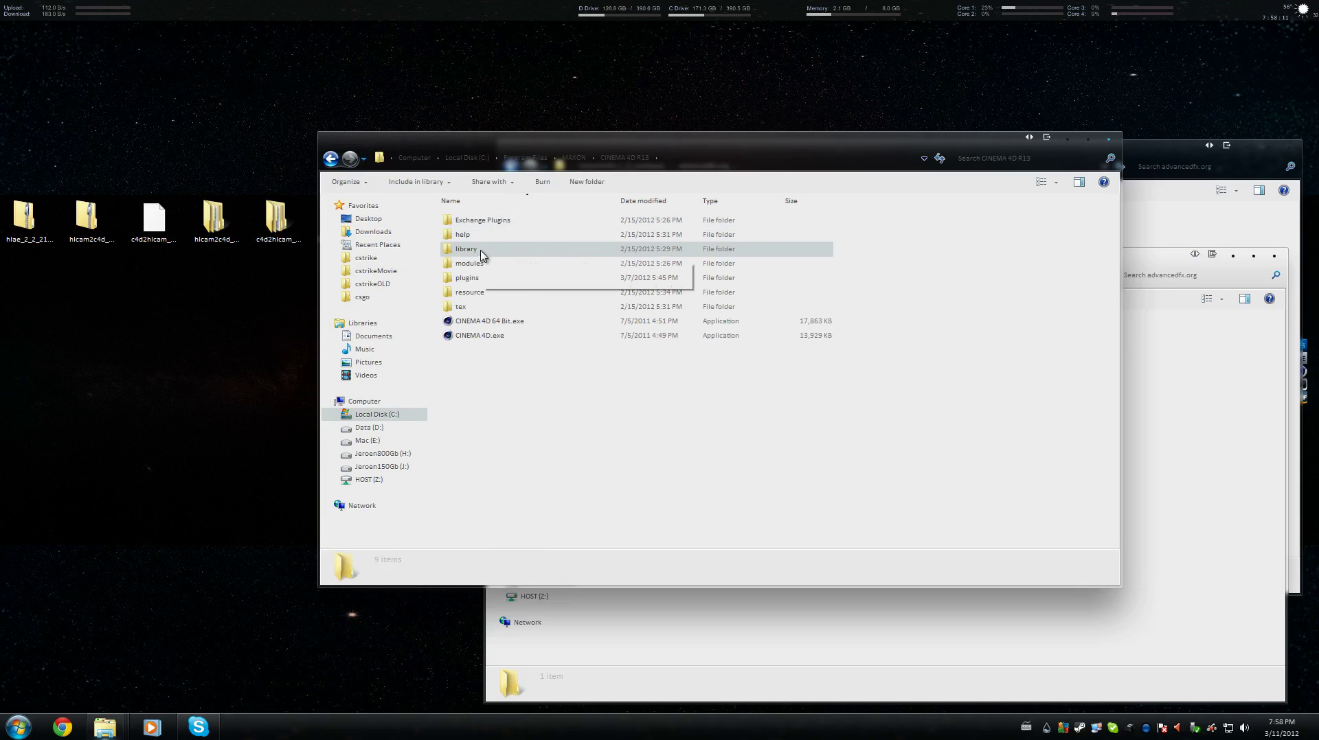
left_click(477, 283)
double_click(477, 283)
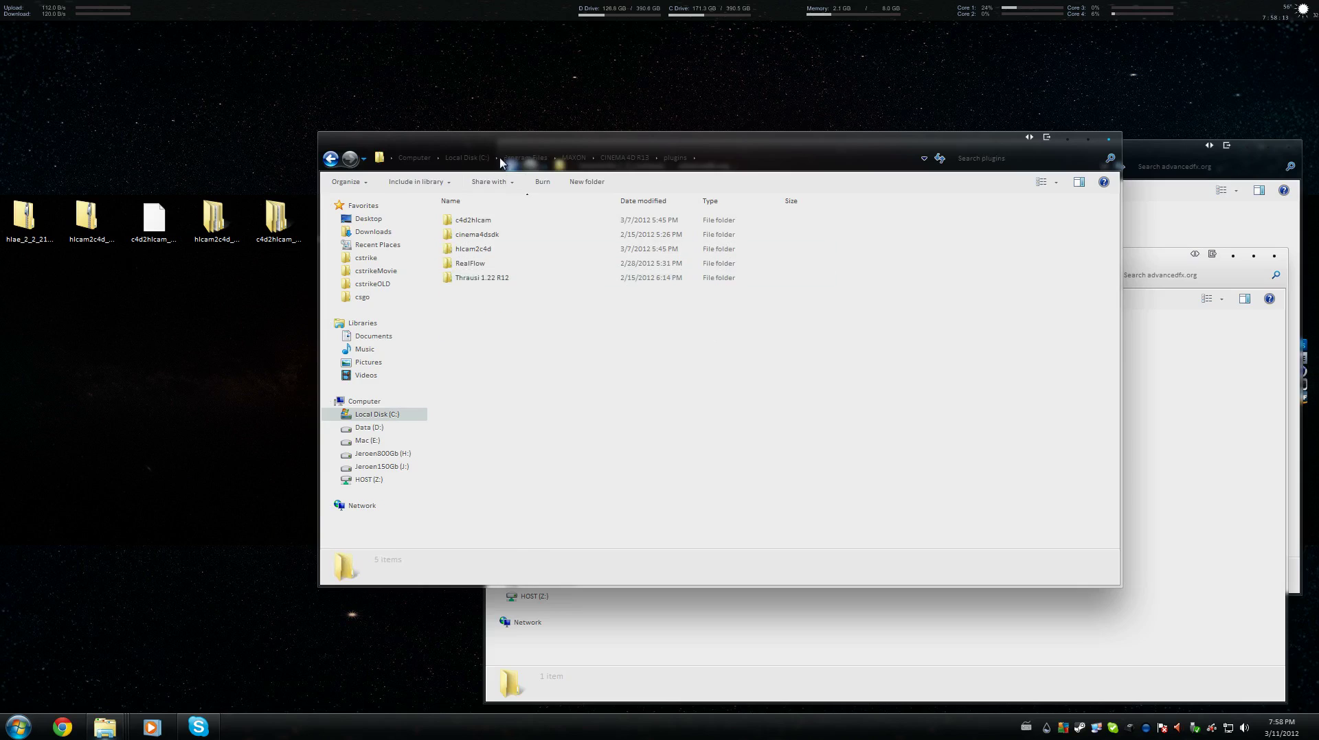
Arrange the plugins window and close the c4d2hlcam window.
left_click_drag(507, 146, 827, 289)
mouse_move(625, 336)
left_mouse_down()
mouse_move(869, 447)
mouse_move(627, 348)
left_mouse_up()
left_click_drag(756, 261, 451, 213)
left_click(1127, 419)
left_click(970, 207)
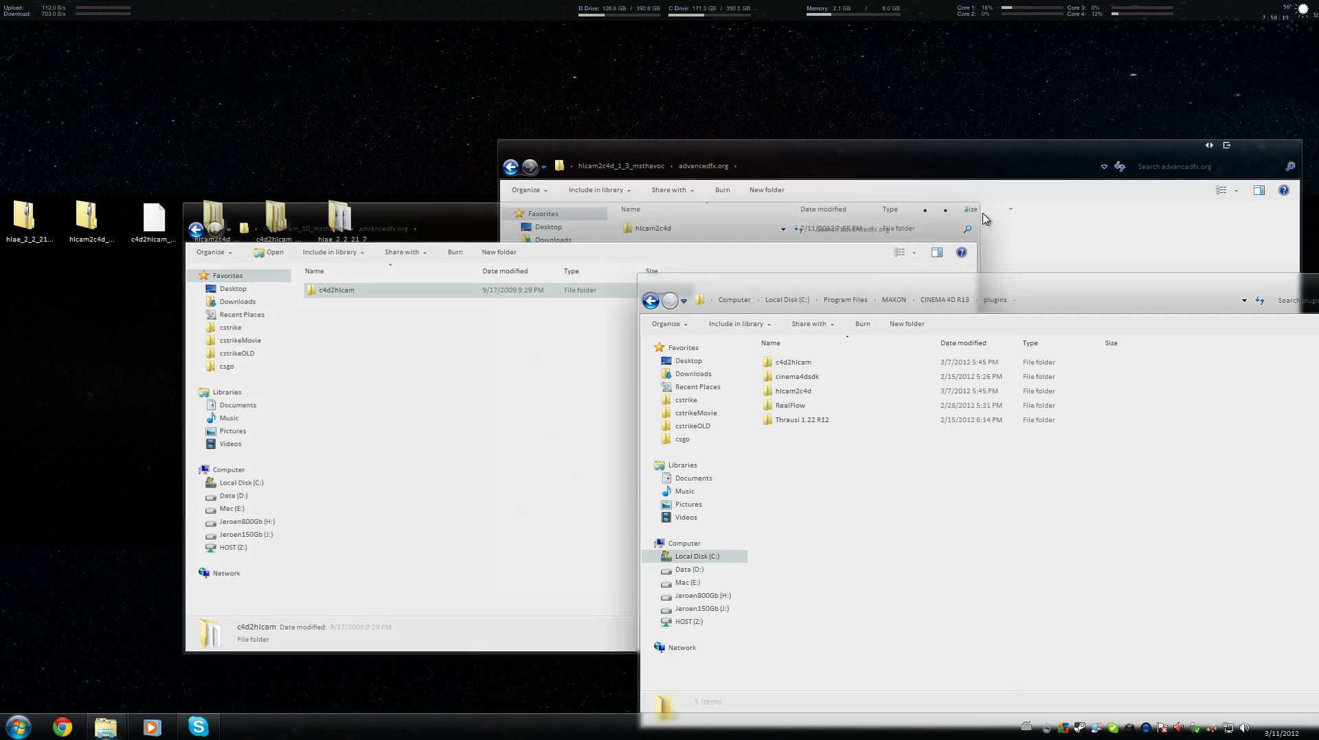
left_click(981, 201)
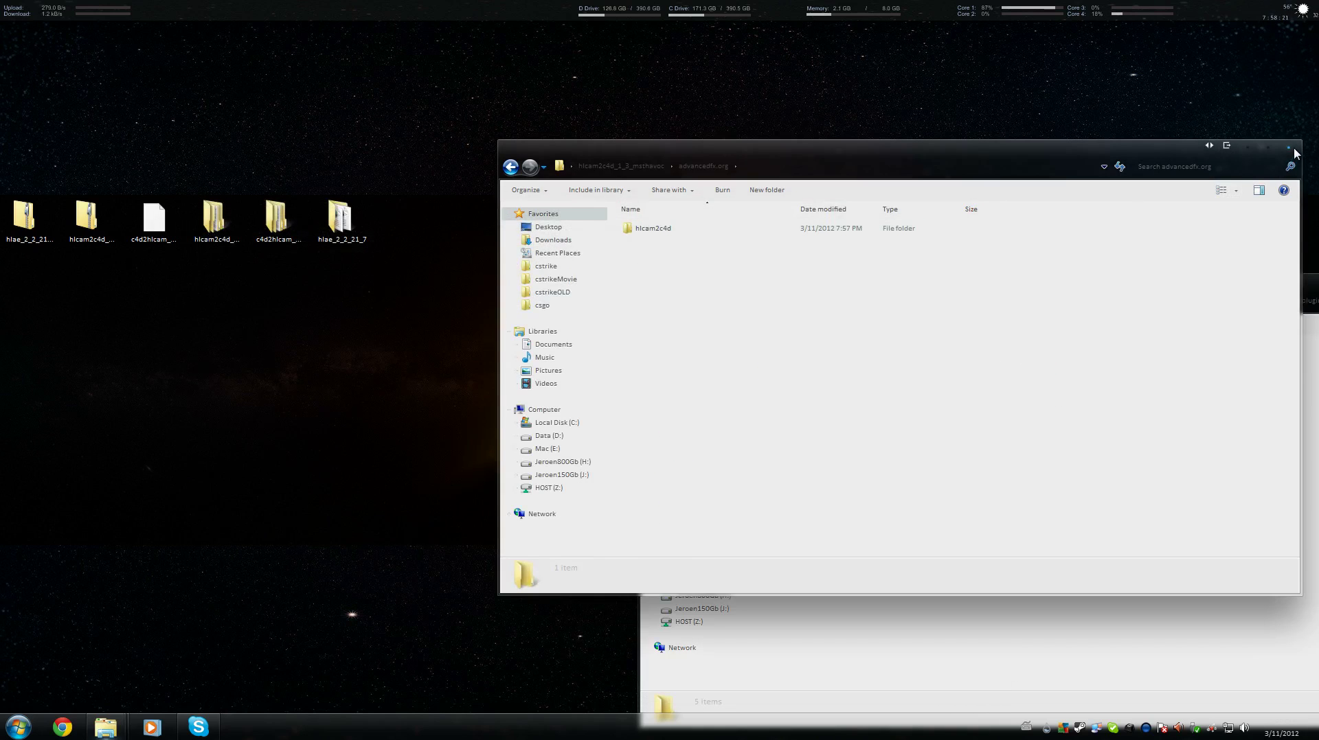
Close the advancedfx.org window and the Cinema 4D plugins folder.
left_click(1289, 147)
left_click_drag(1208, 282, 849, 240)
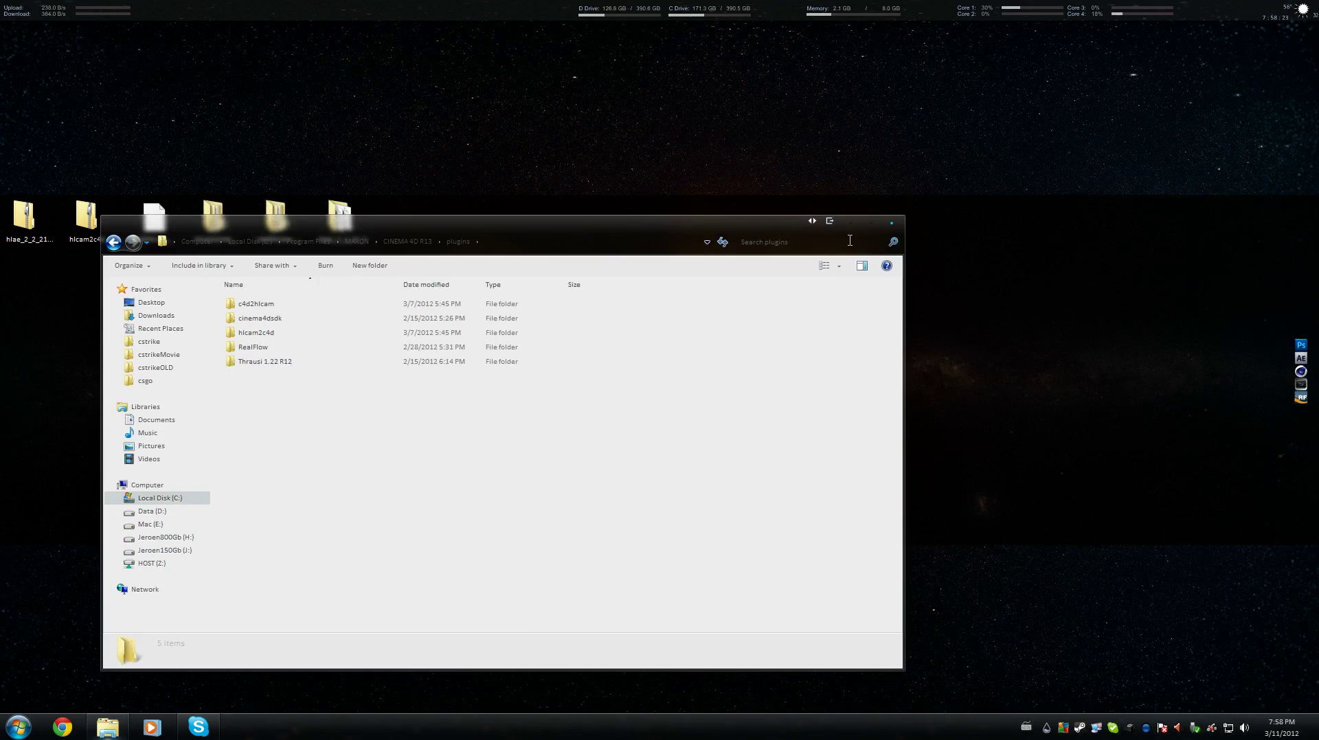
left_click(893, 223)
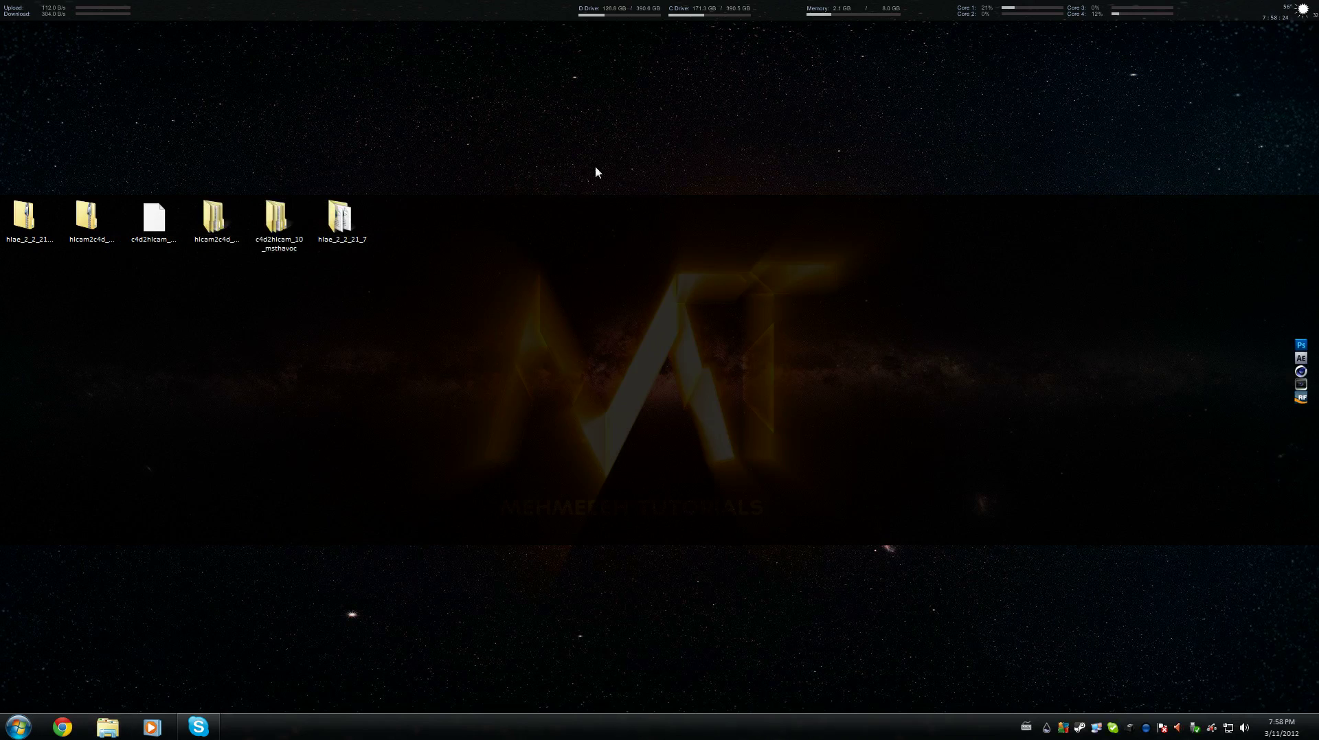
Open the hlae_2_2_21_7 folder and launch HLAE.exe.
double_click(341, 225)
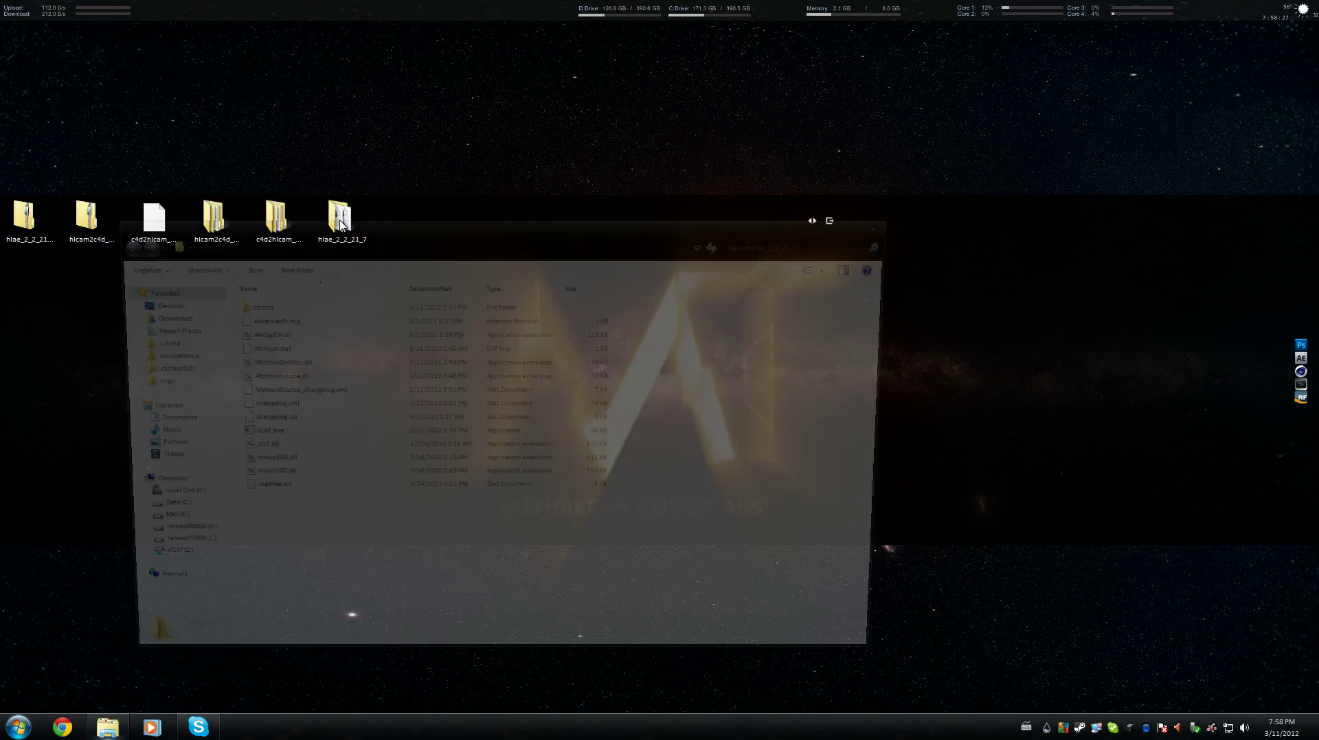
left_click_drag(341, 225, 556, 135)
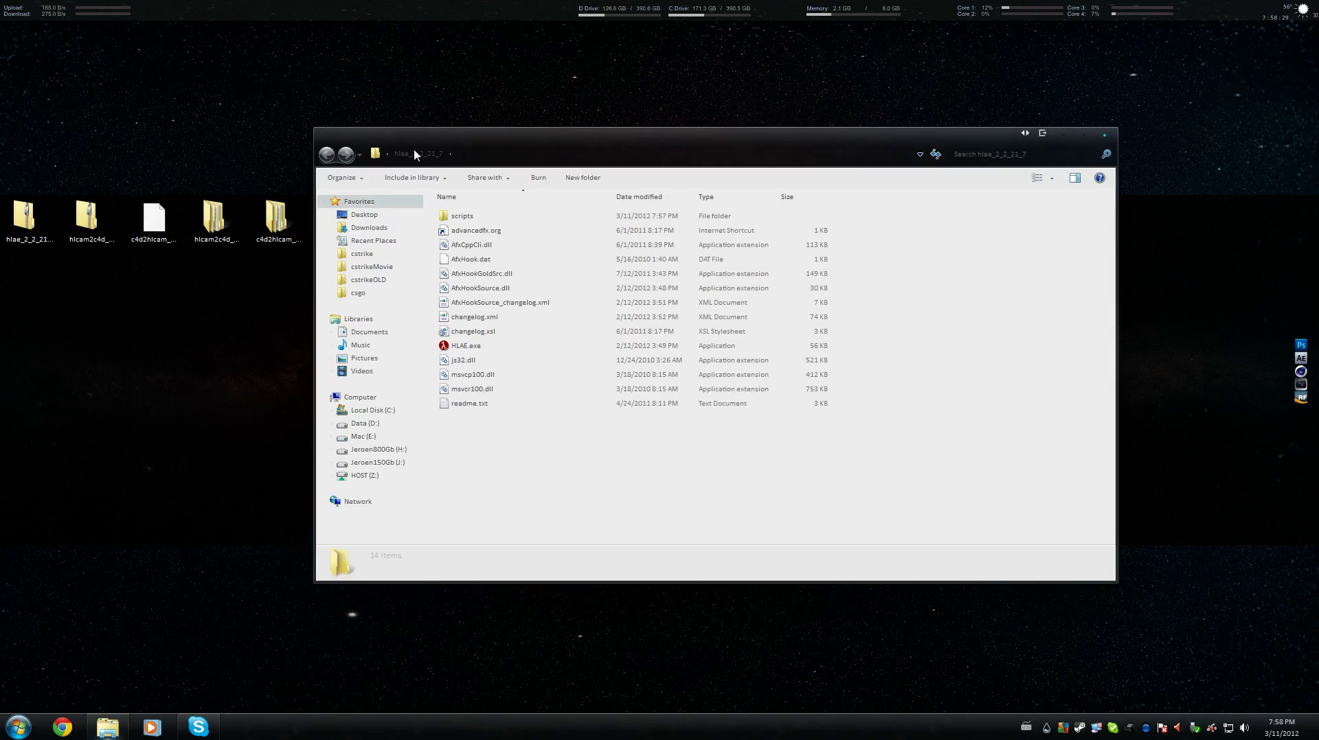
left_click_drag(415, 154, 542, 168)
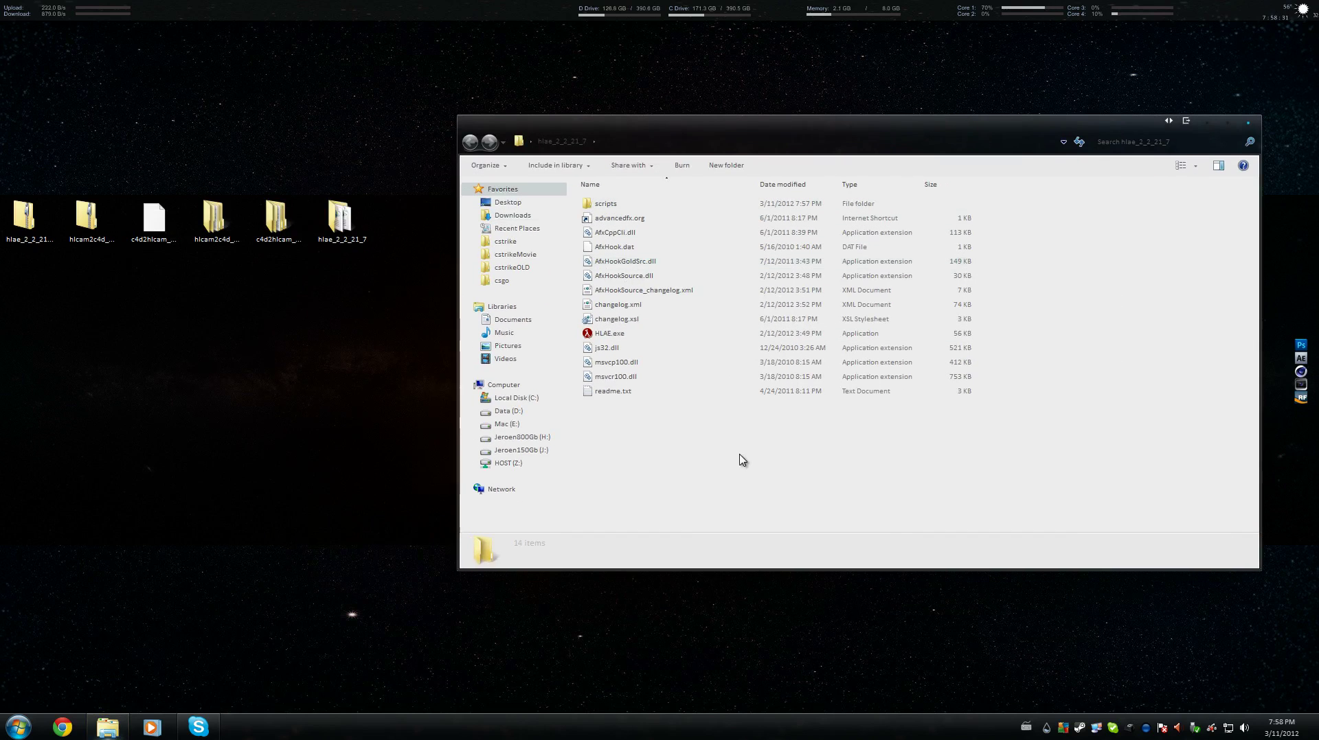
double_click(601, 337)
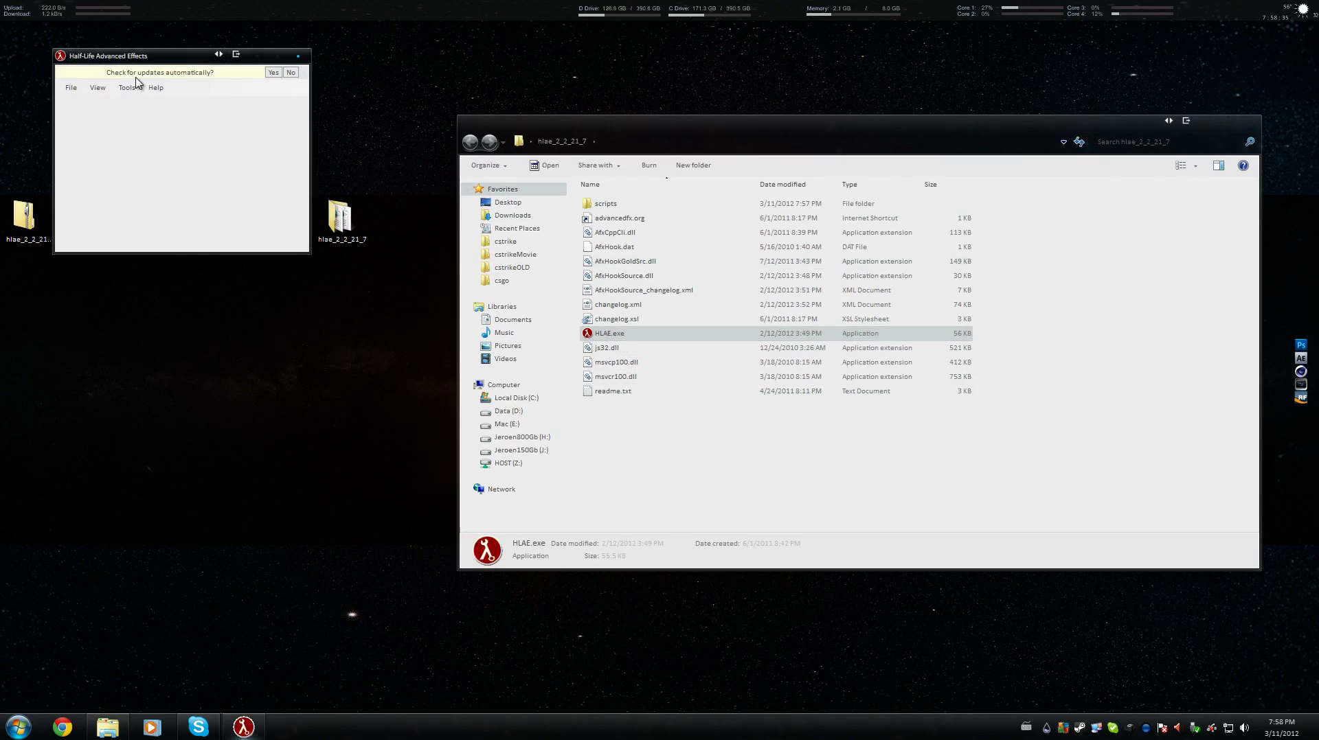
Decline automatic update checks and open HLAE's Tools menu.
left_click(290, 72)
left_click_drag(193, 56, 269, 66)
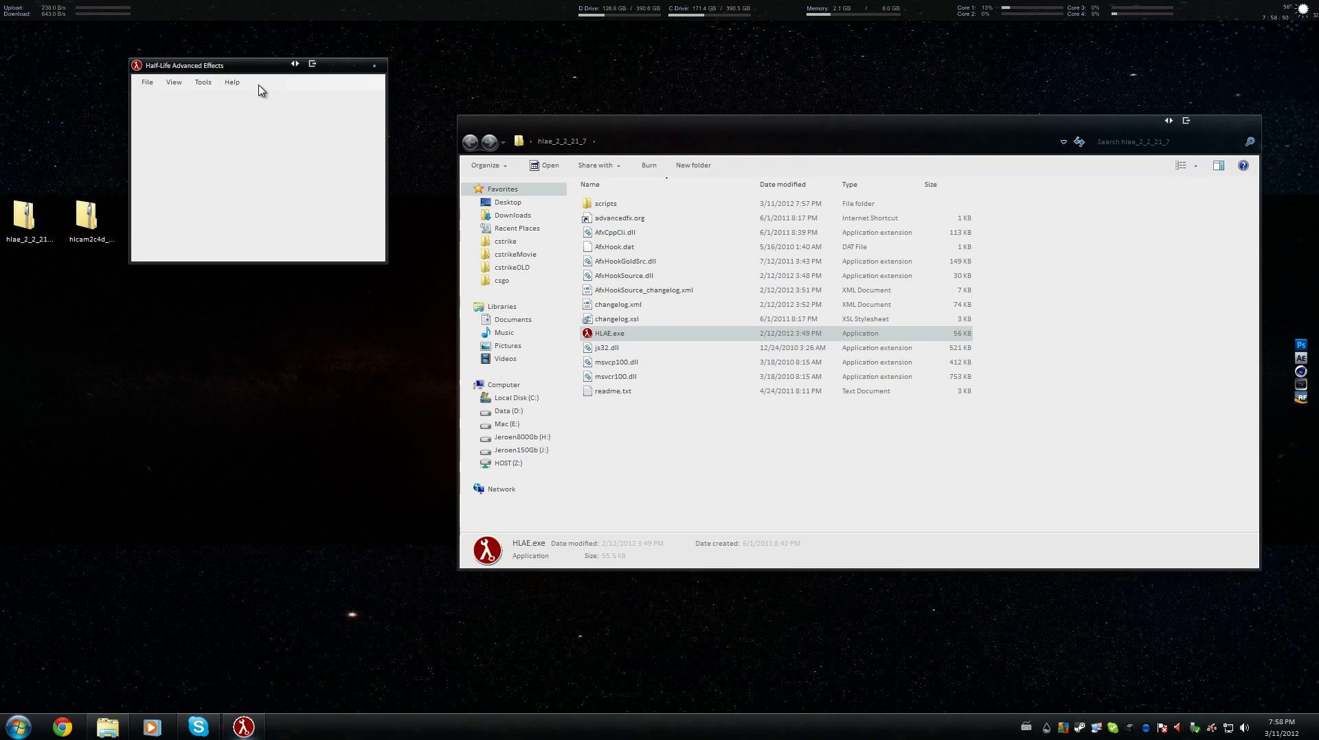
left_click(147, 82)
left_click(203, 82)
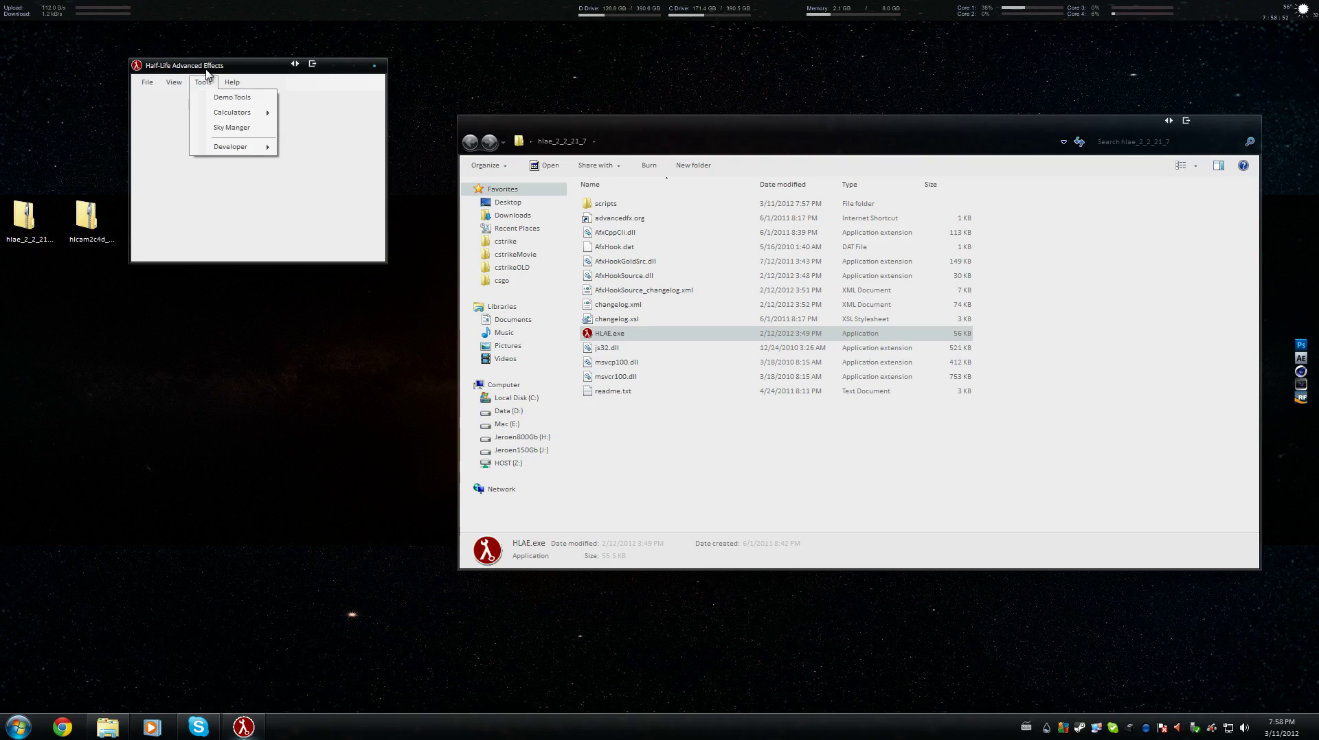
Open the Custom Loader and set its HookDLL to hlae_2_2_21_7\AfxHookSource.dll.
mouse_move(237, 146)
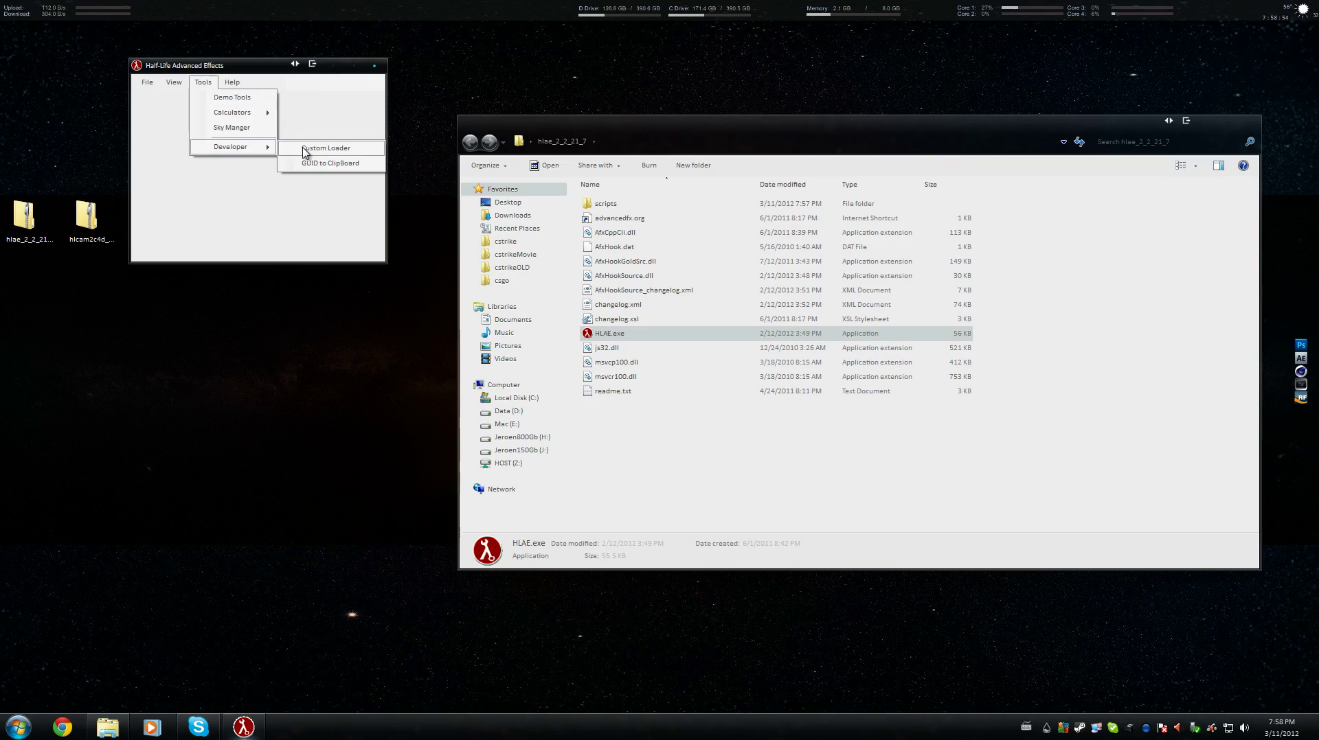
left_click(305, 154)
left_click_drag(272, 74, 391, 163)
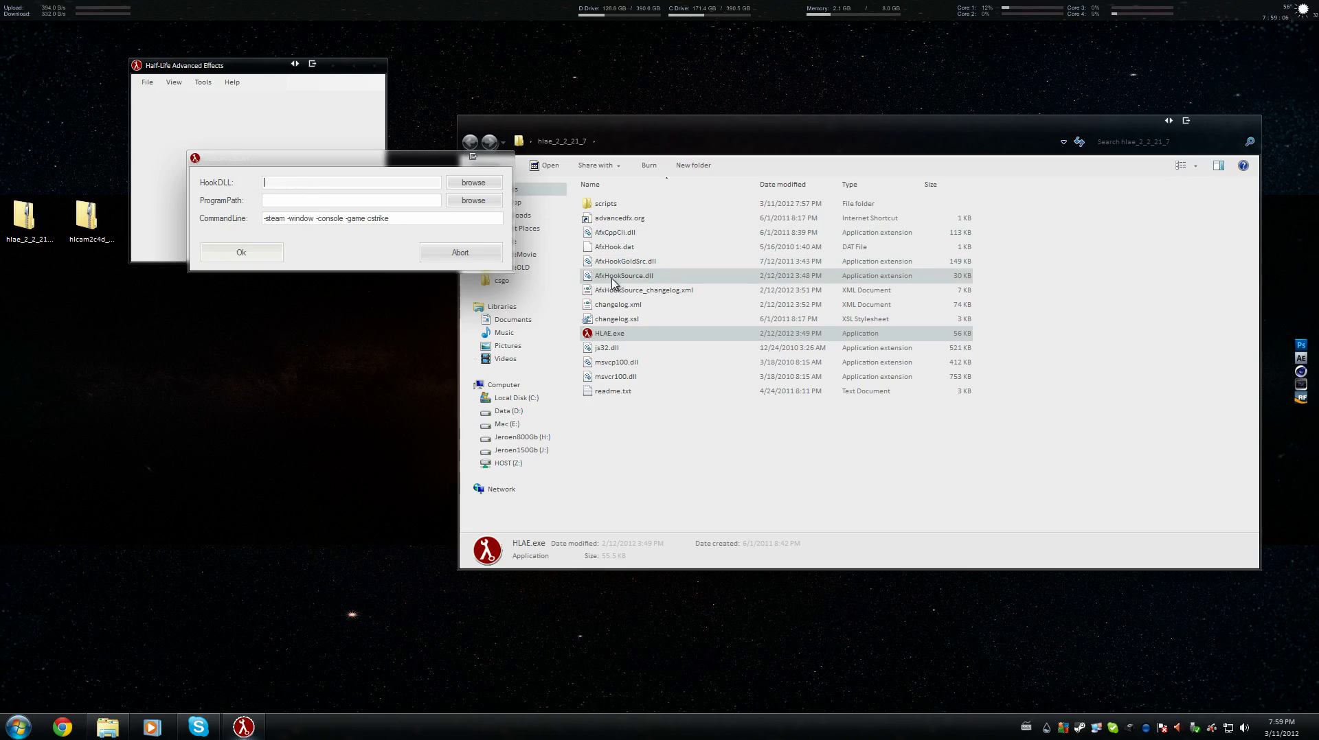
left_click(472, 182)
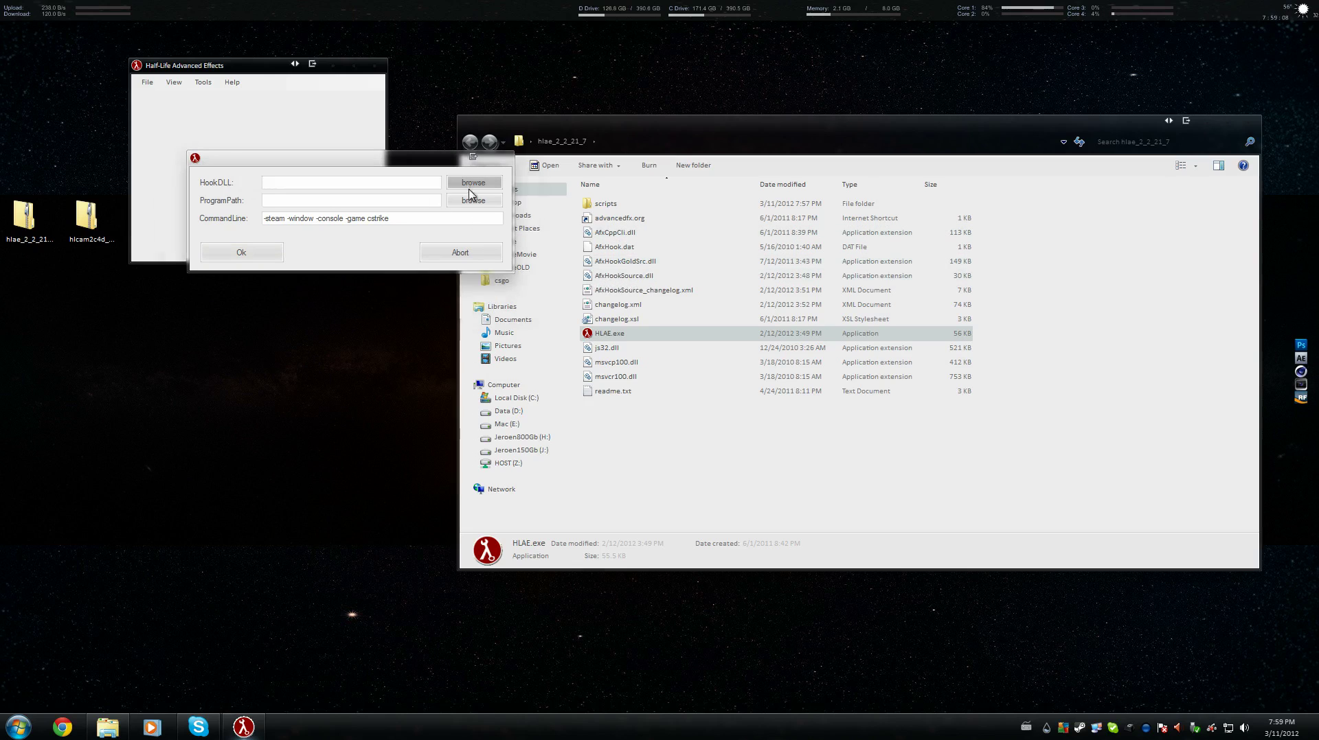
left_click(271, 254)
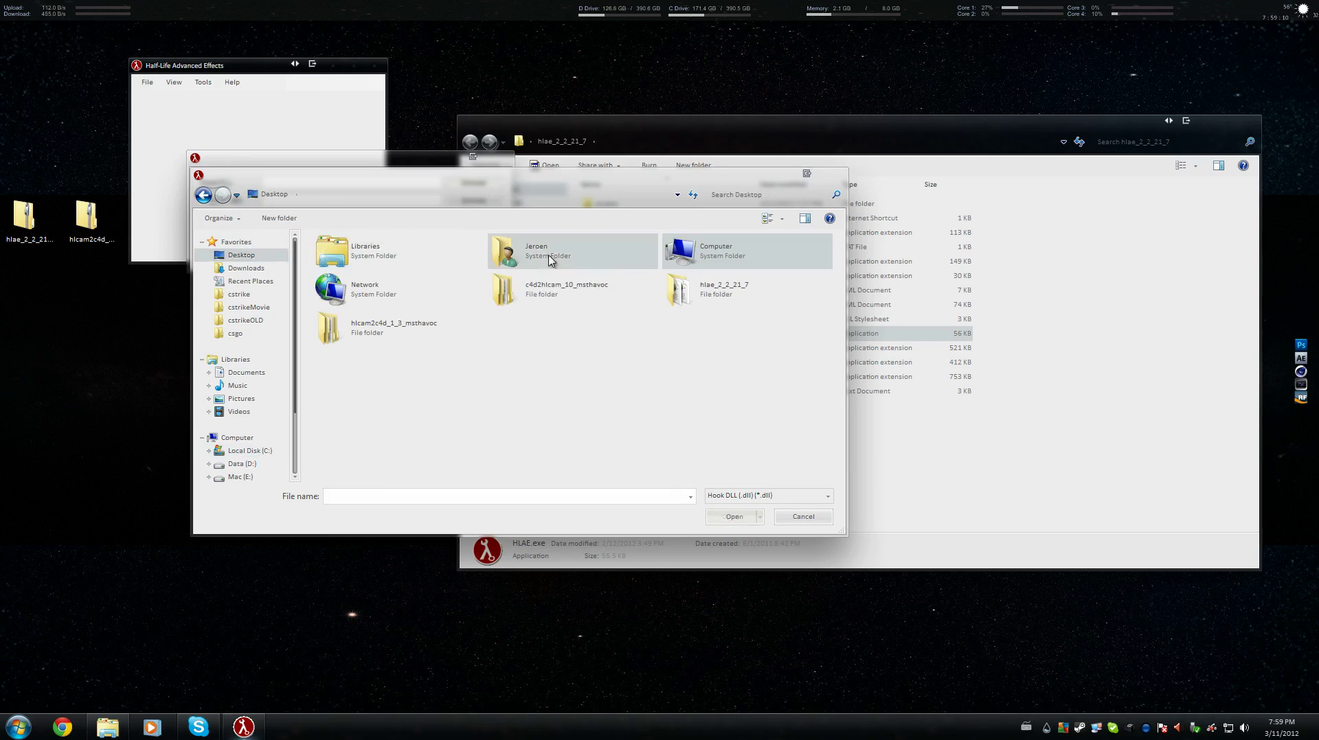
double_click(709, 287)
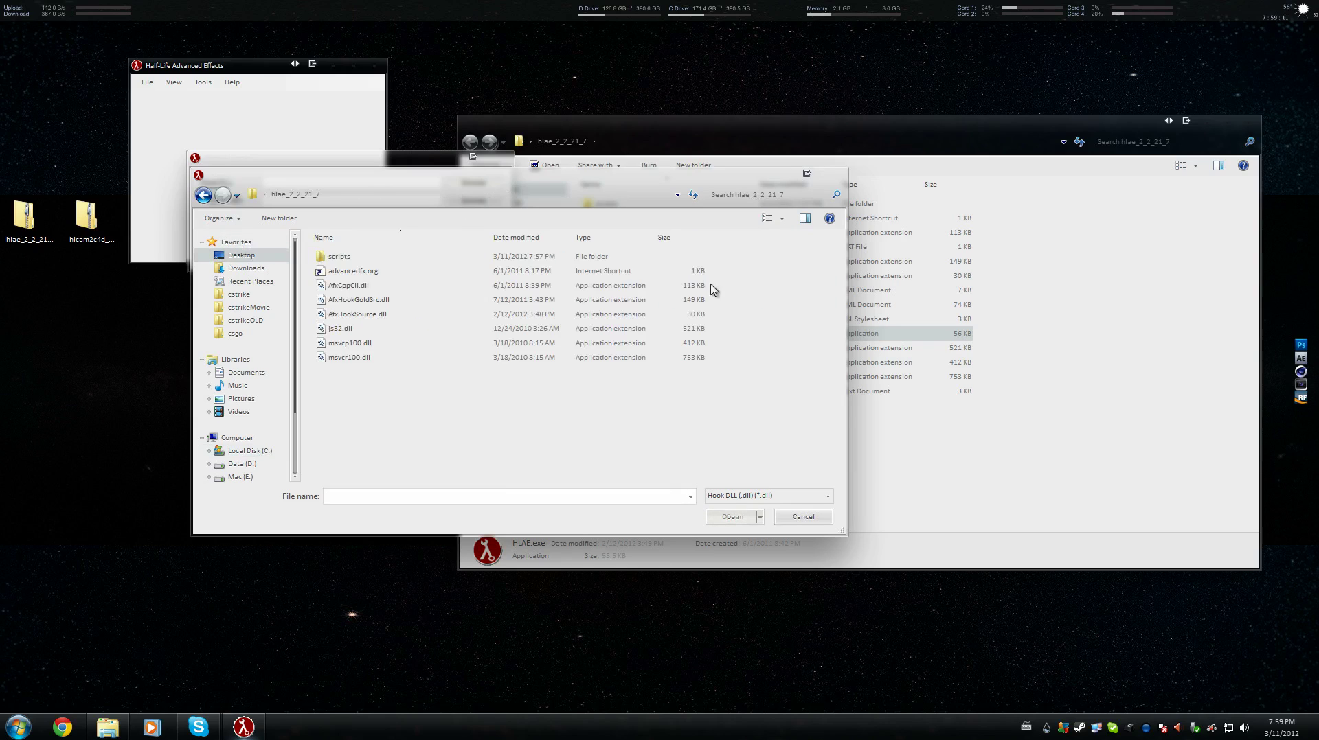
left_click(362, 316)
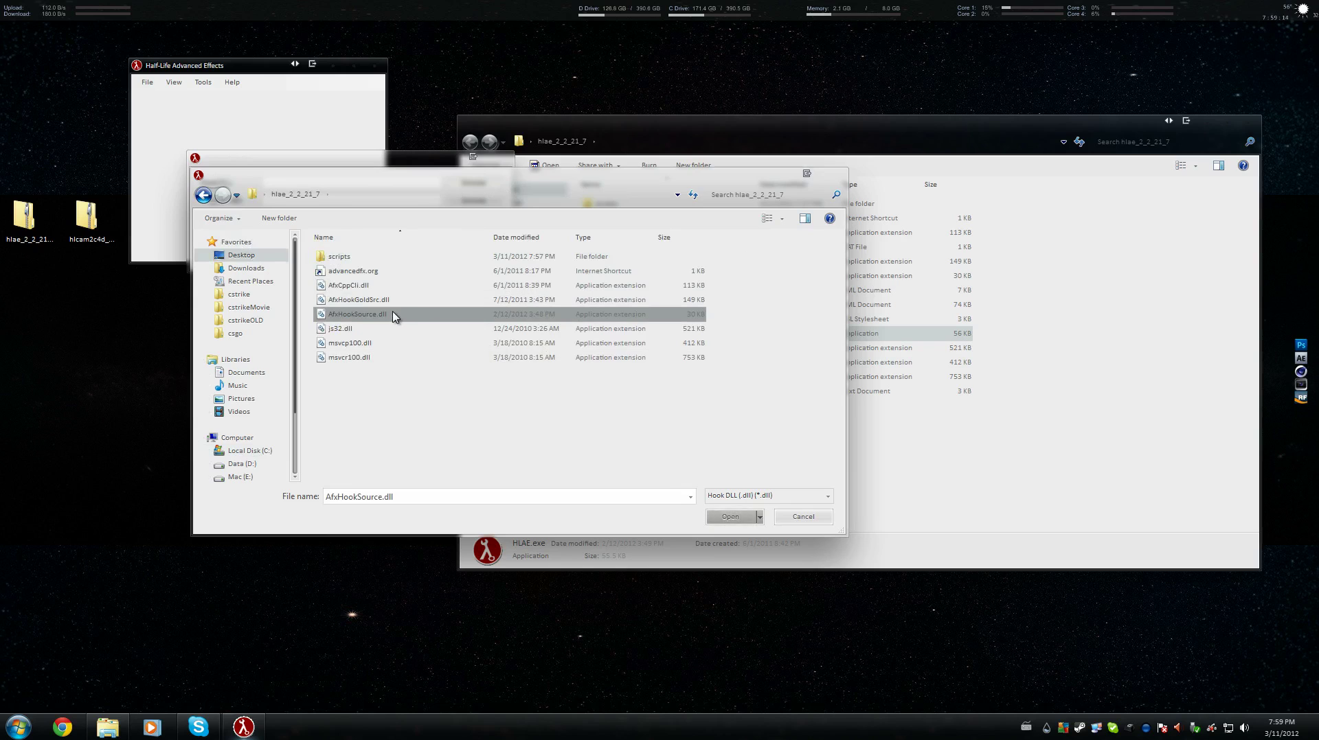
left_click(732, 520)
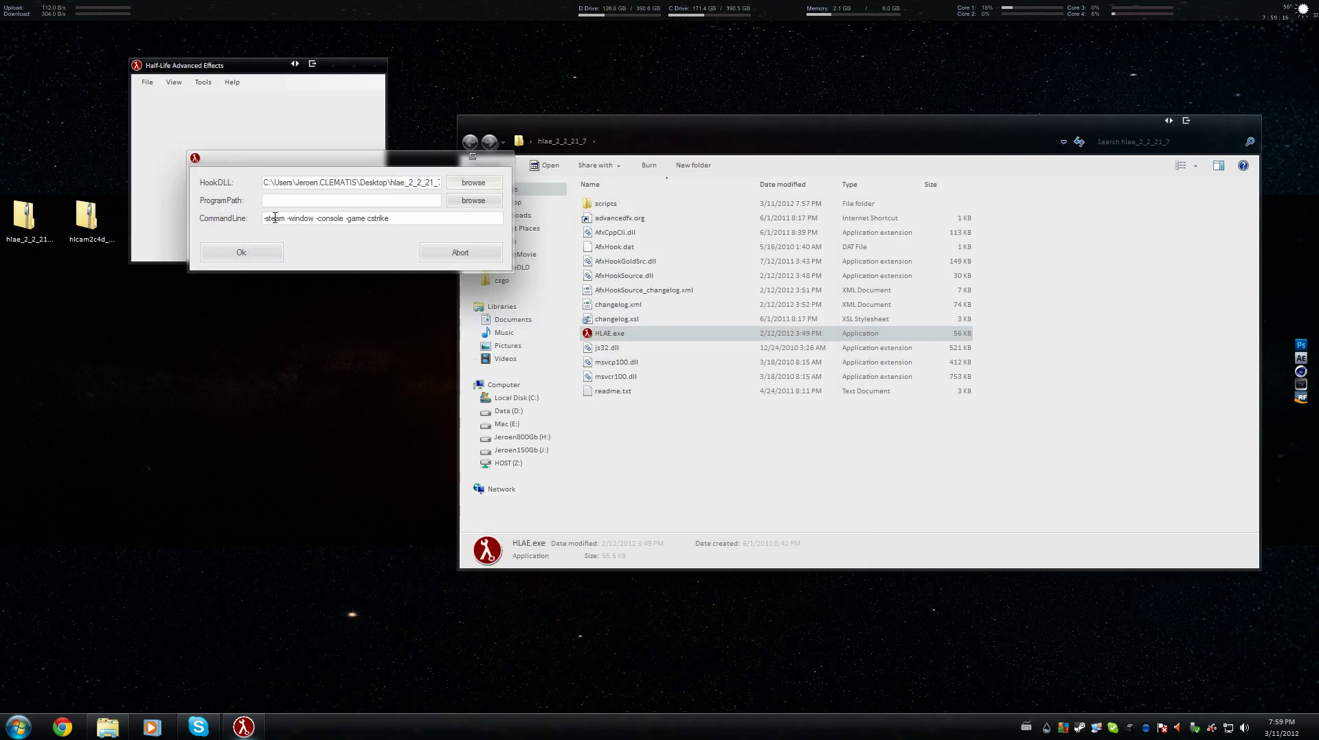
Set the ProgramPath to Steam's counter-strike source\hl2.exe.
left_click(473, 200)
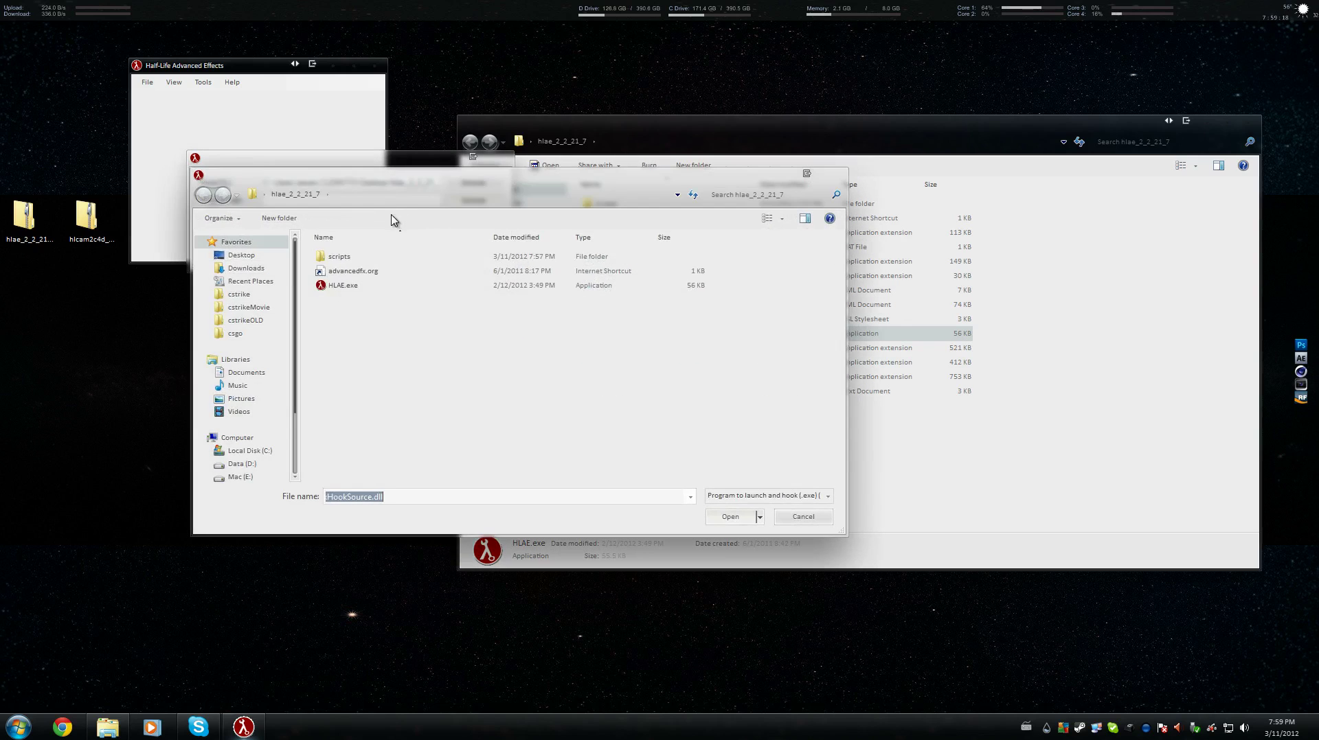
left_click_drag(406, 187, 682, 124)
left_click(528, 388)
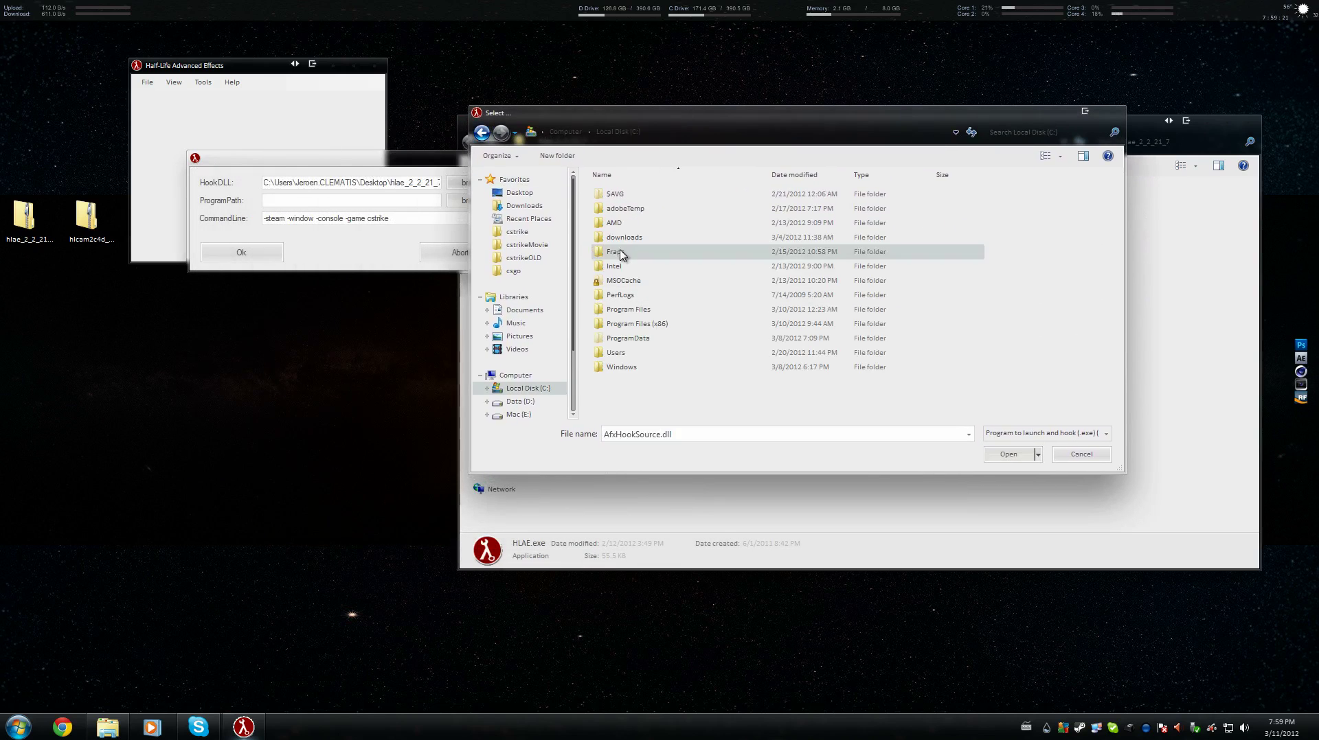
double_click(639, 333)
scroll(635, 343, "down", 10)
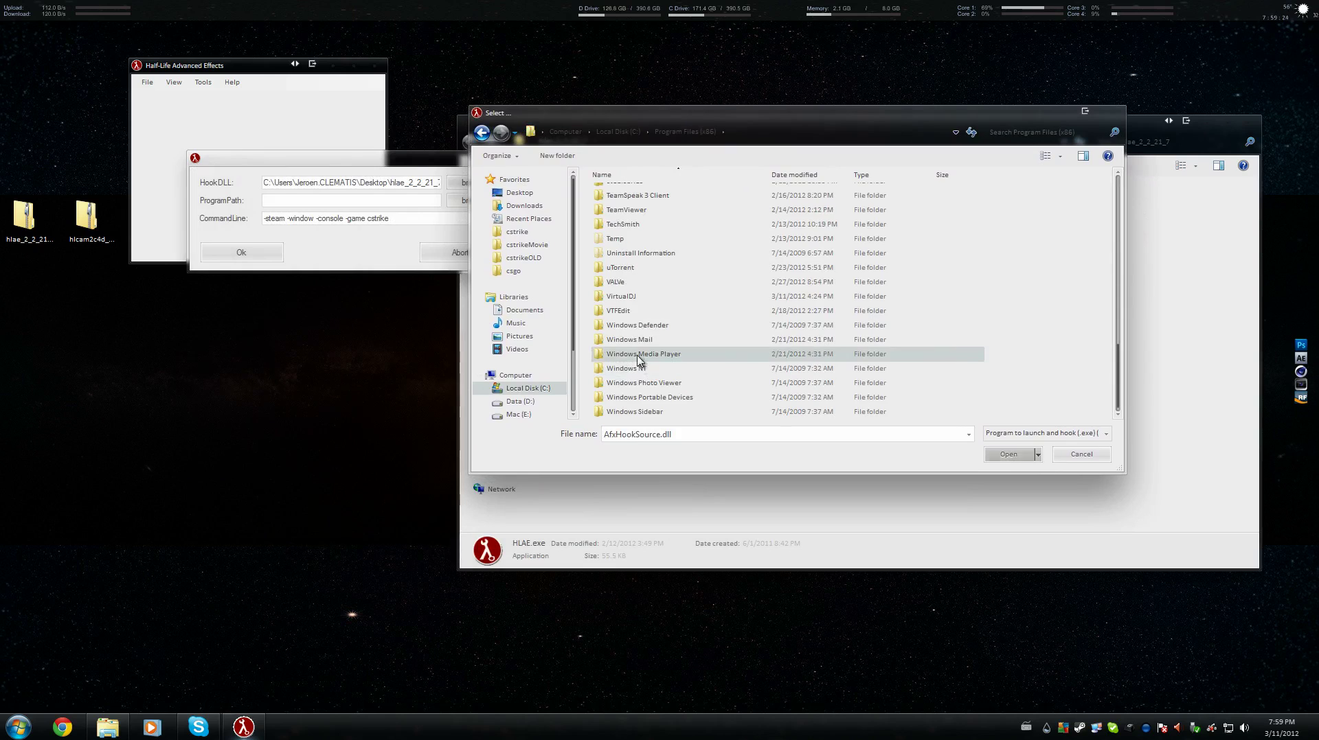
double_click(618, 248)
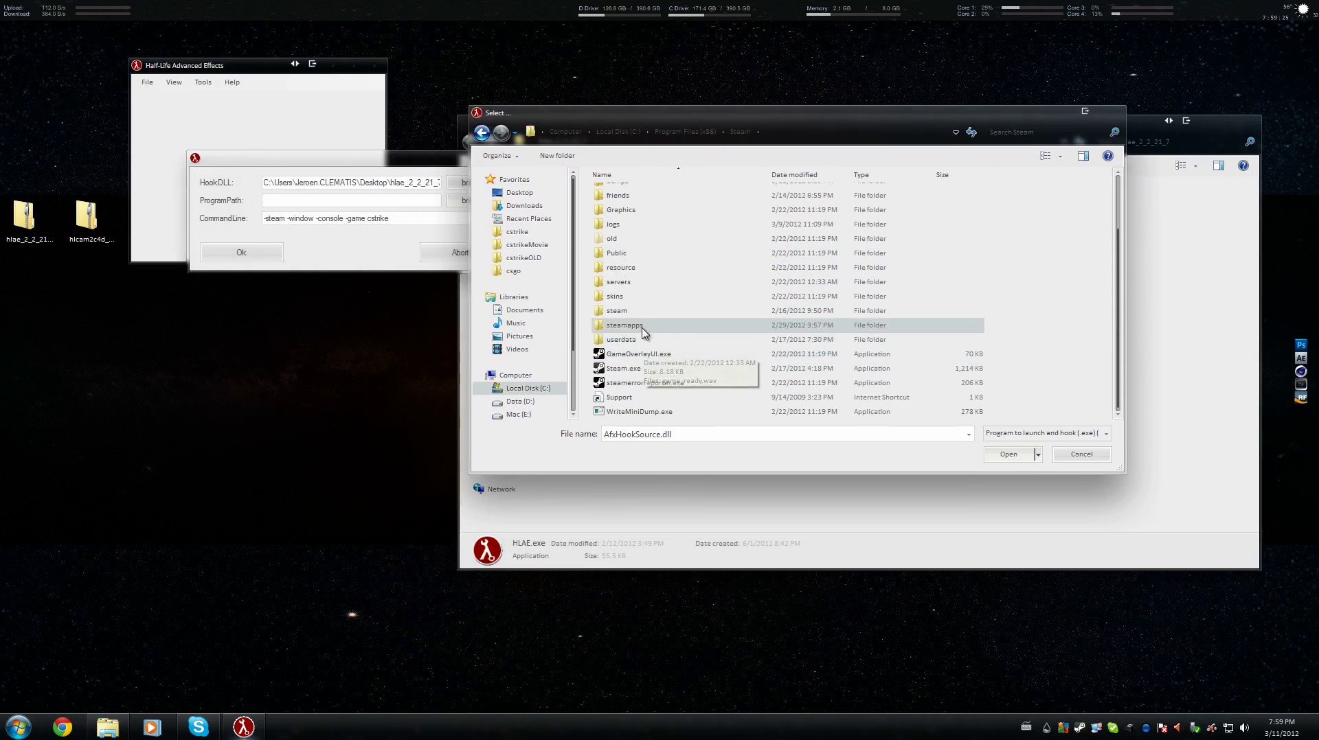
double_click(628, 330)
double_click(630, 239)
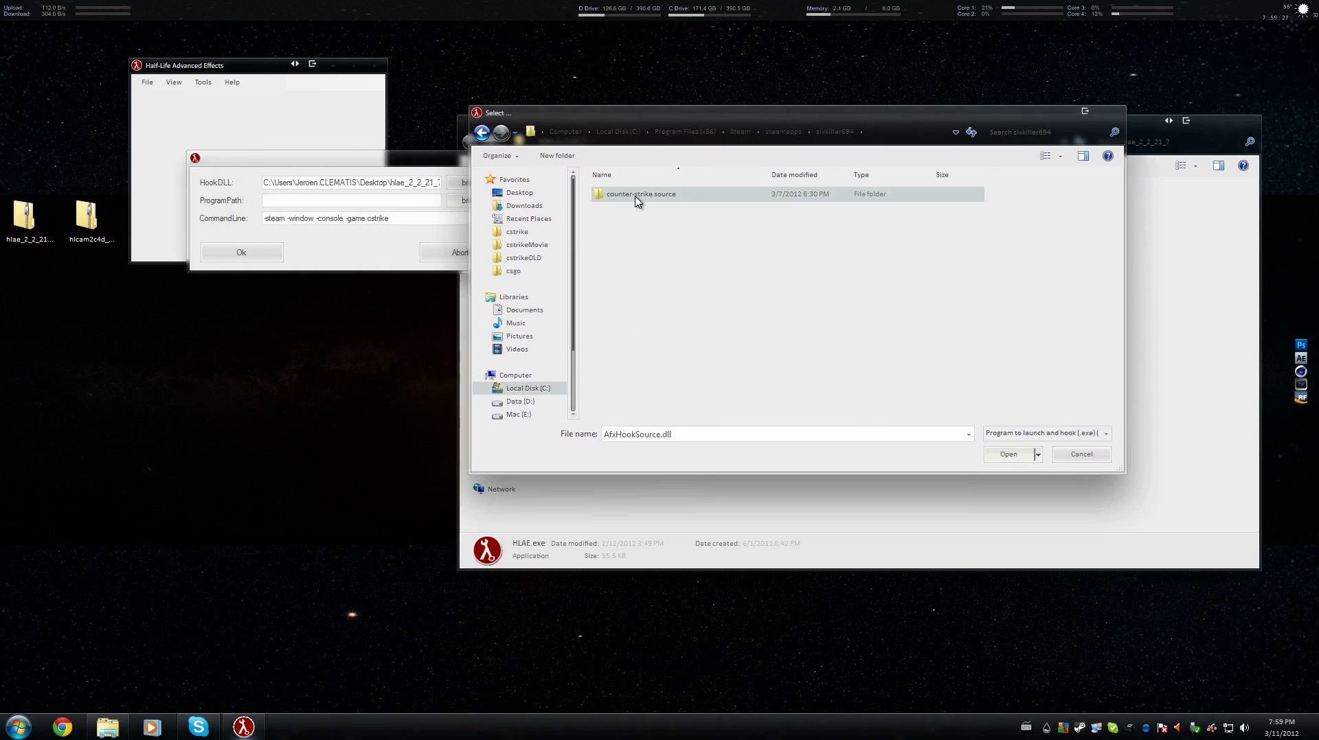
double_click(636, 198)
left_click(620, 255)
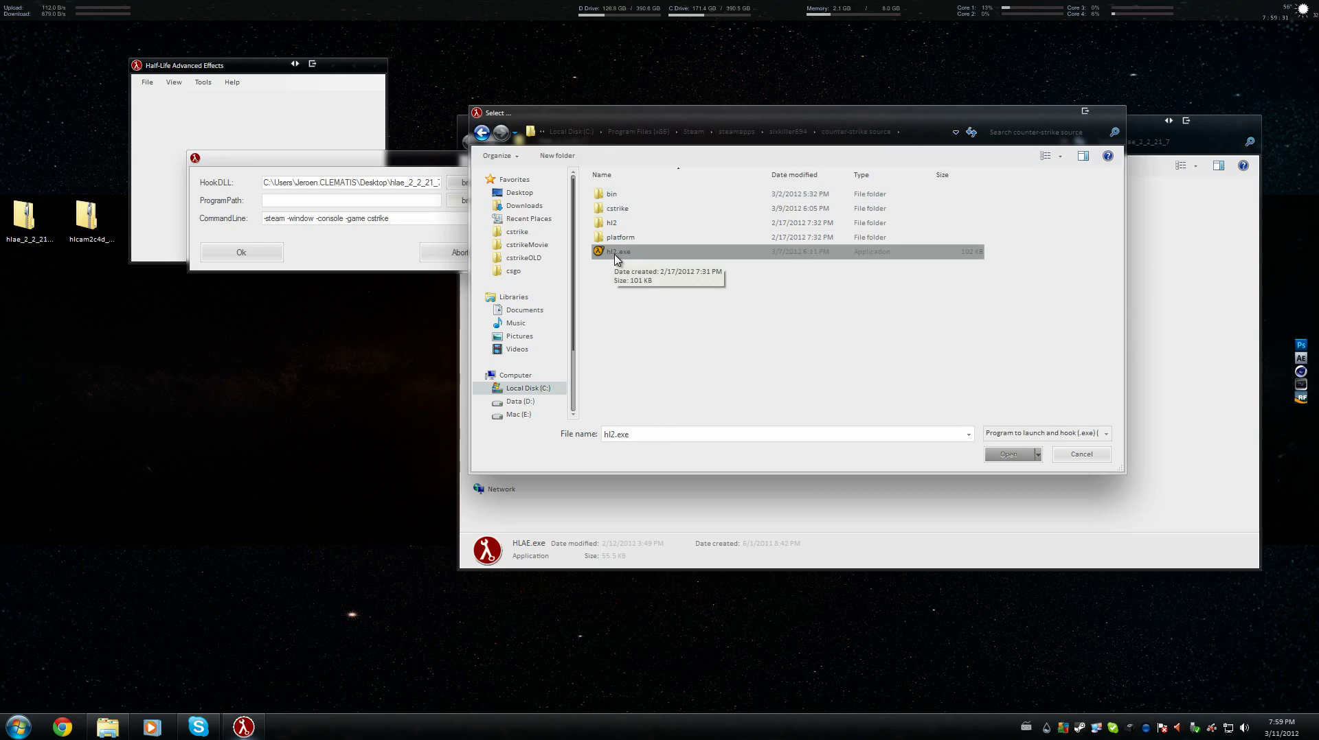
left_click(999, 453)
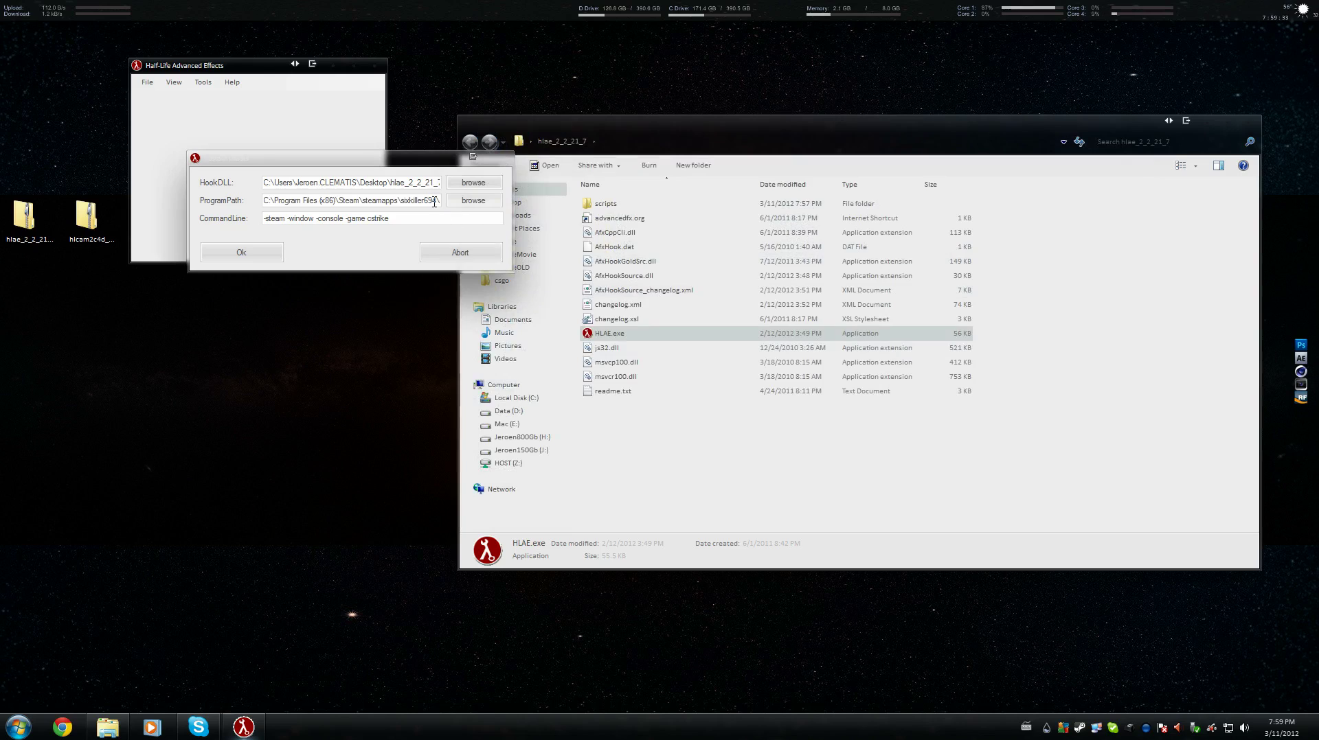
Launch hooked Counter-Strike Source, open Demo Playback's Load... chooser, then Alt+Tab to Chrome.
left_click(252, 255)
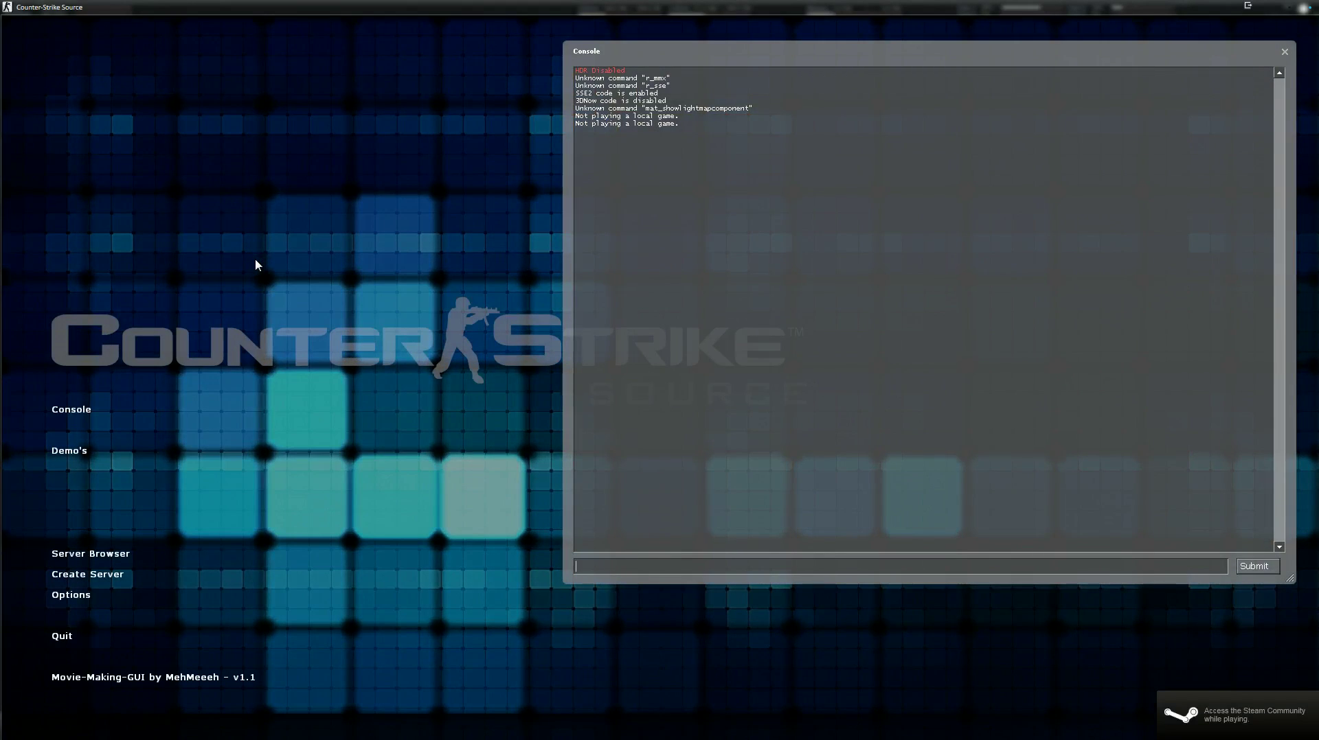
left_click(84, 452)
left_click_drag(279, 298, 422, 108)
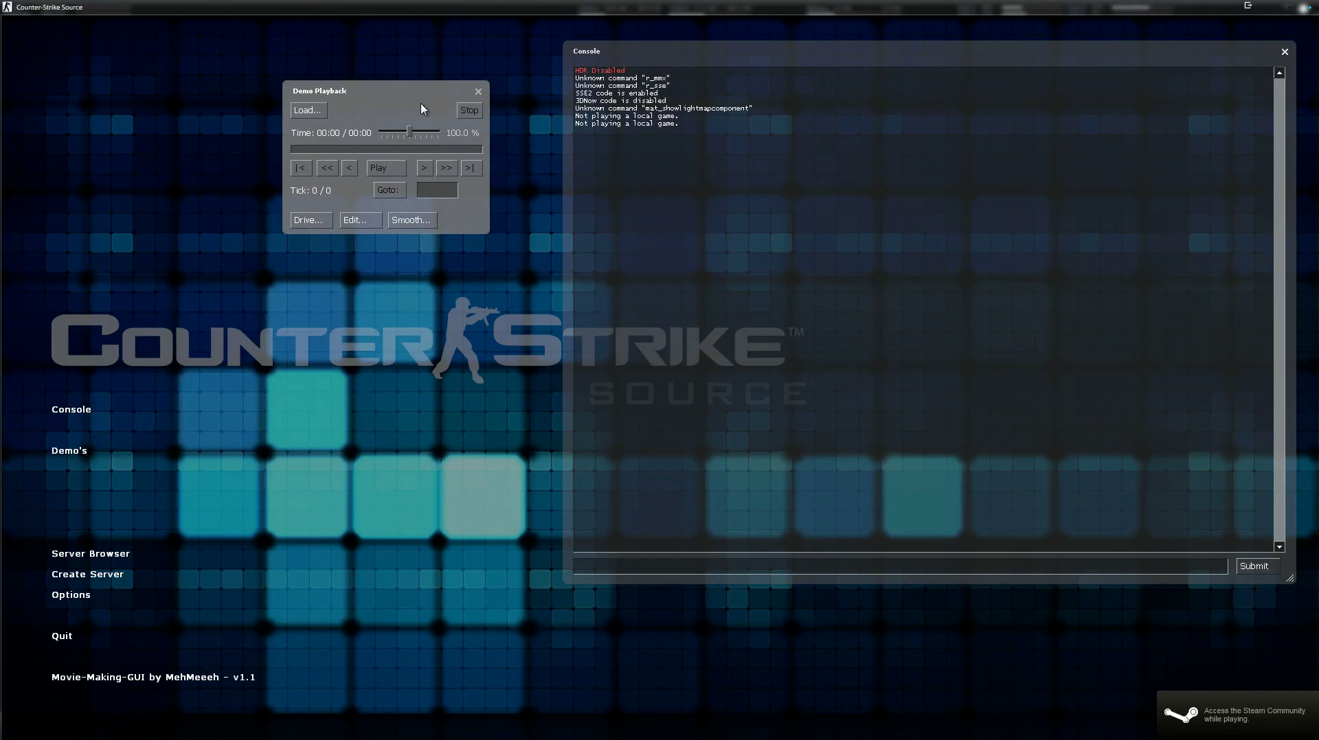
left_click(303, 111)
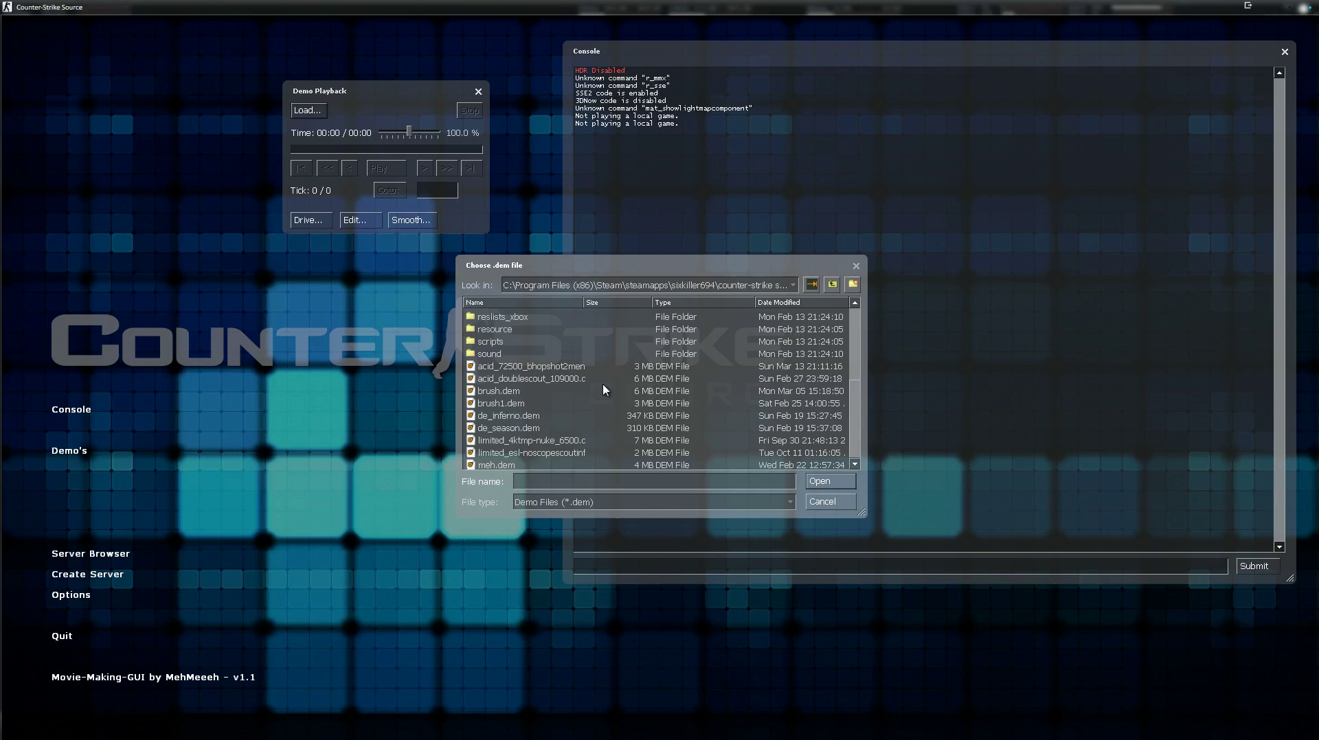
key("alt+Tab")
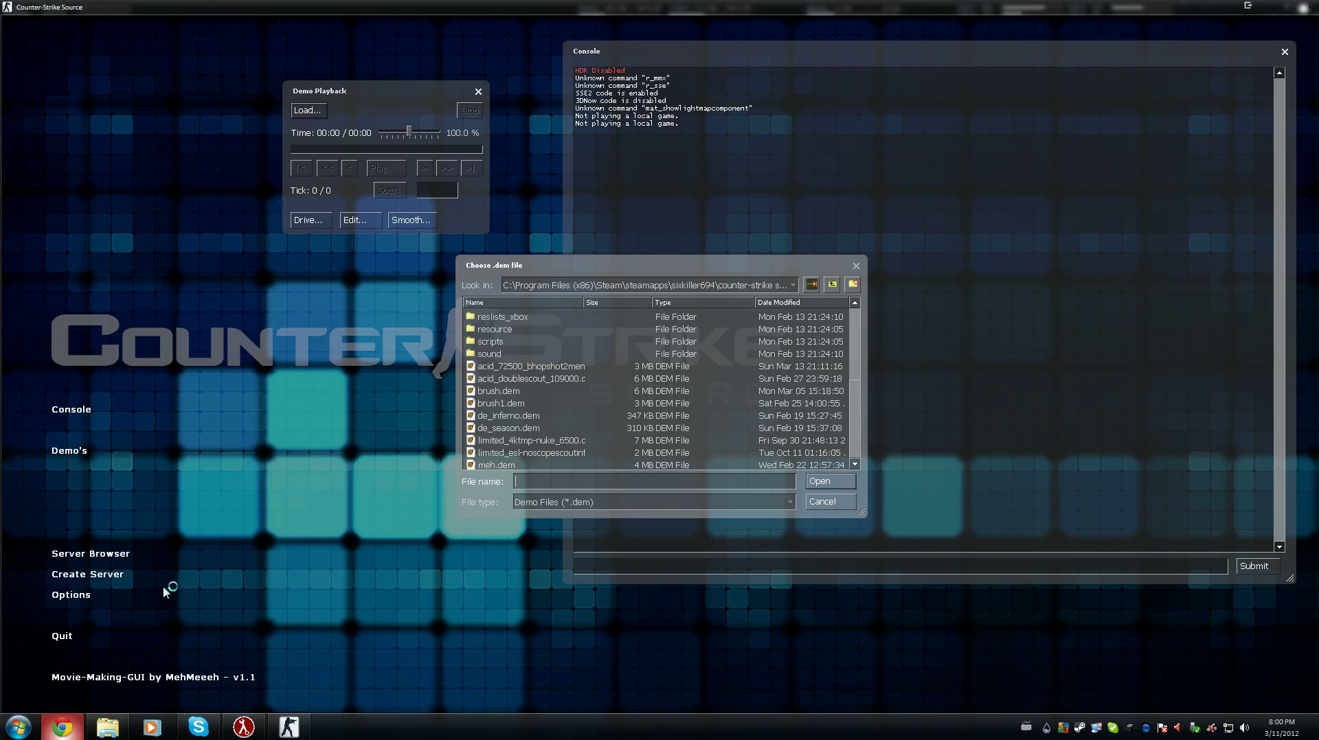
key("alt+Tab")
From the channel's Give Aways! playlist, open the CS:S In-Handy pack video and show its full description.
left_click(27, 47)
left_click(62, 60)
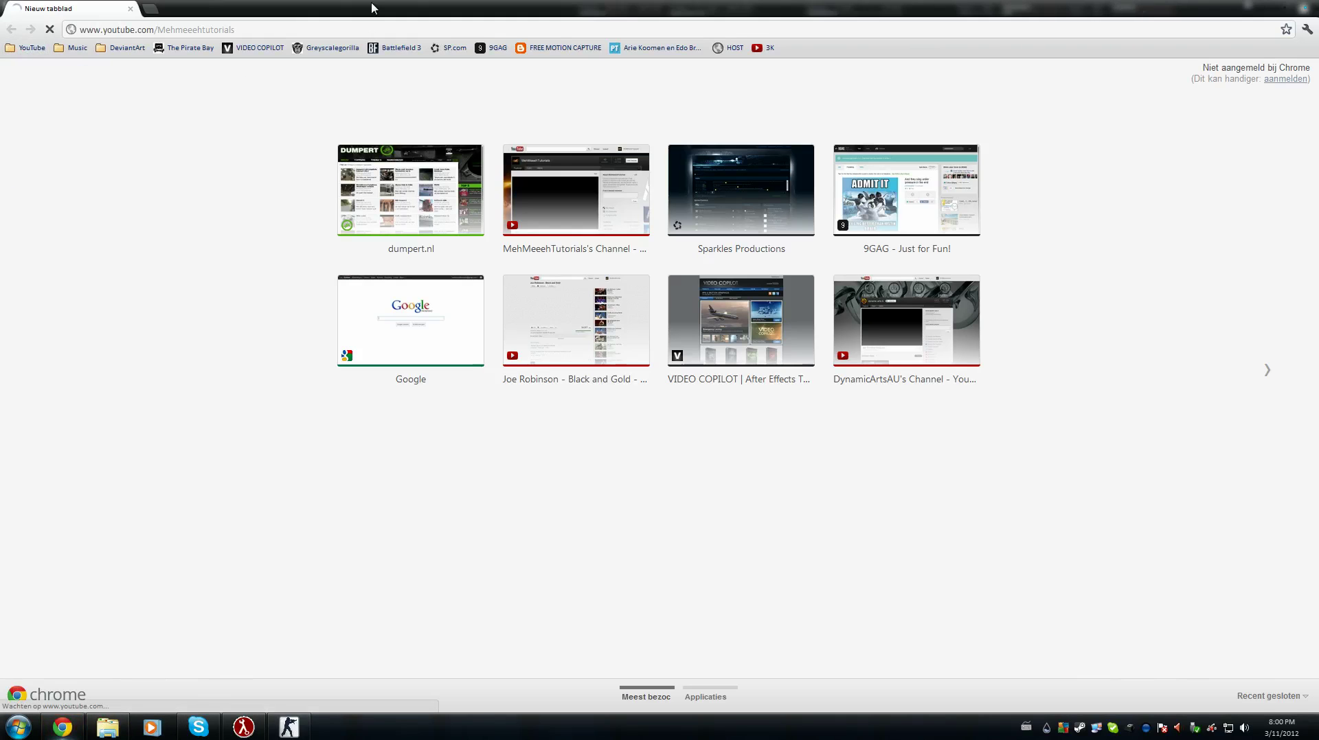
scroll(342, 407, "down", 5)
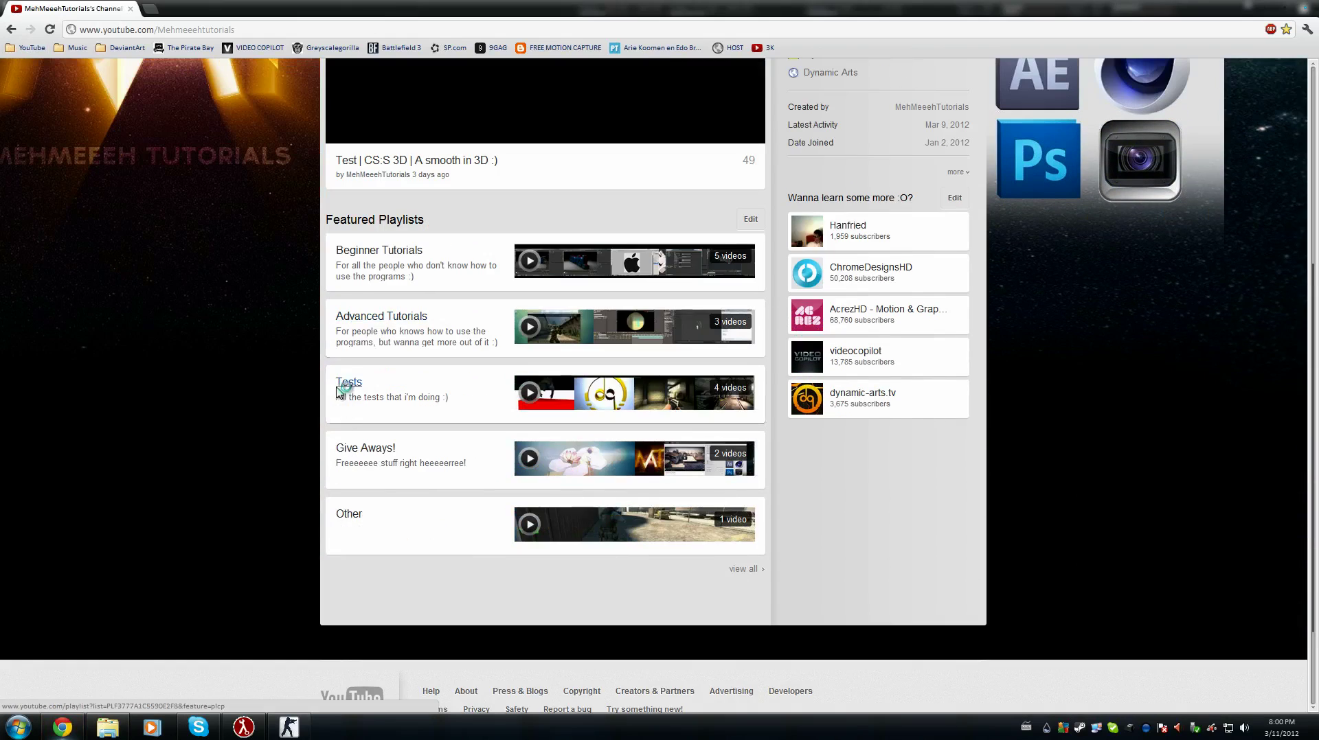
left_click(380, 467)
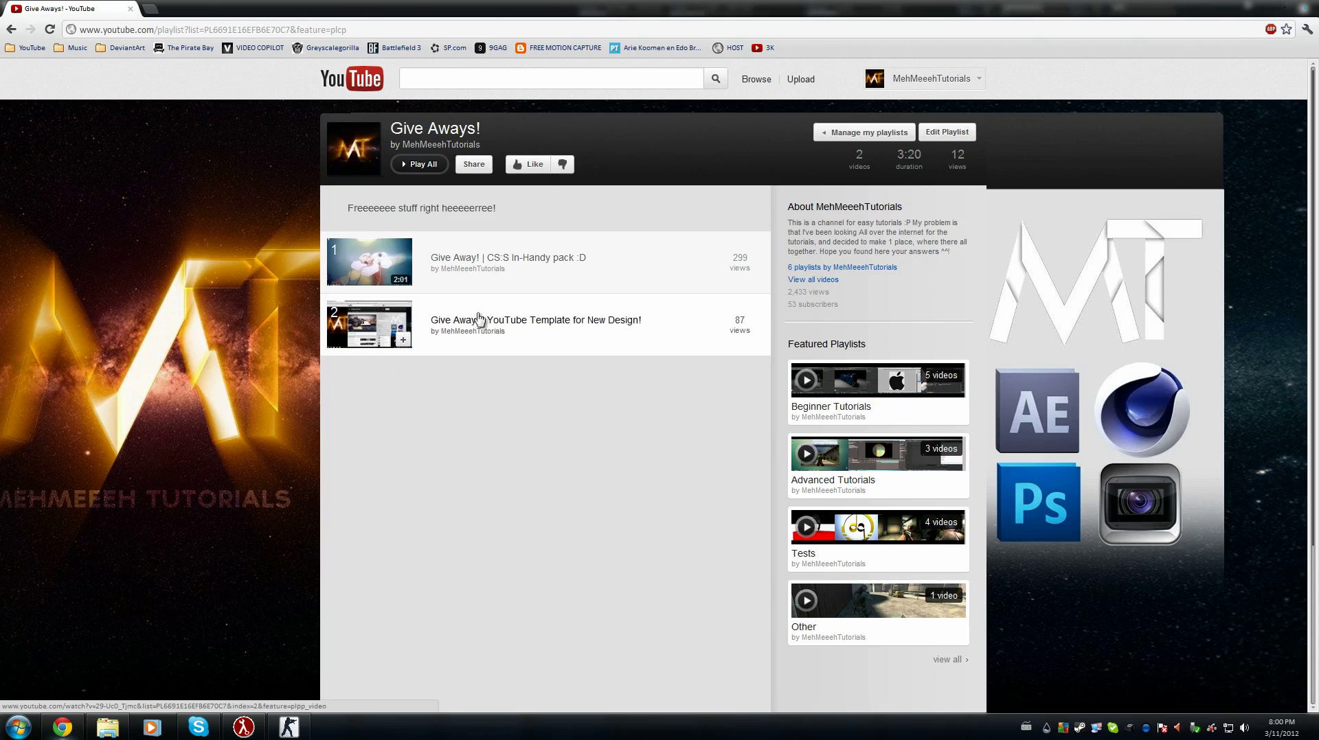
left_click(512, 264)
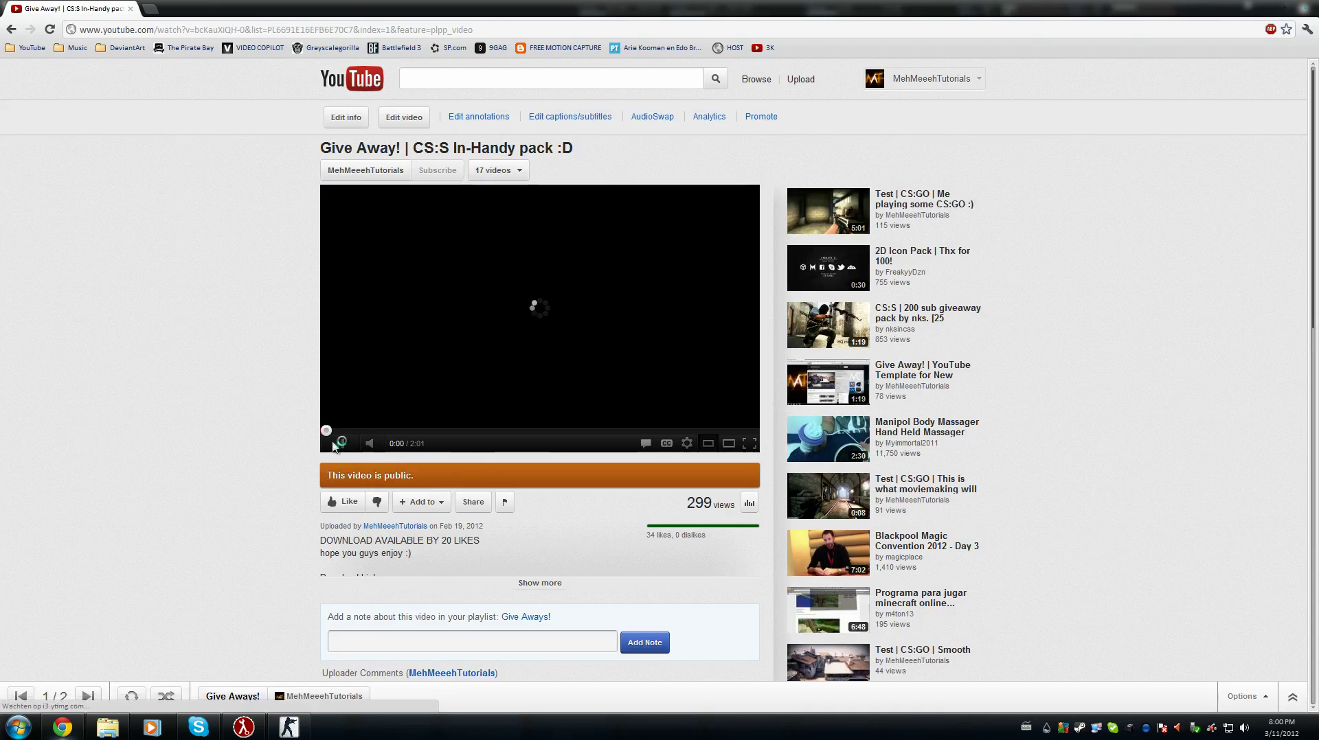
left_click(540, 584)
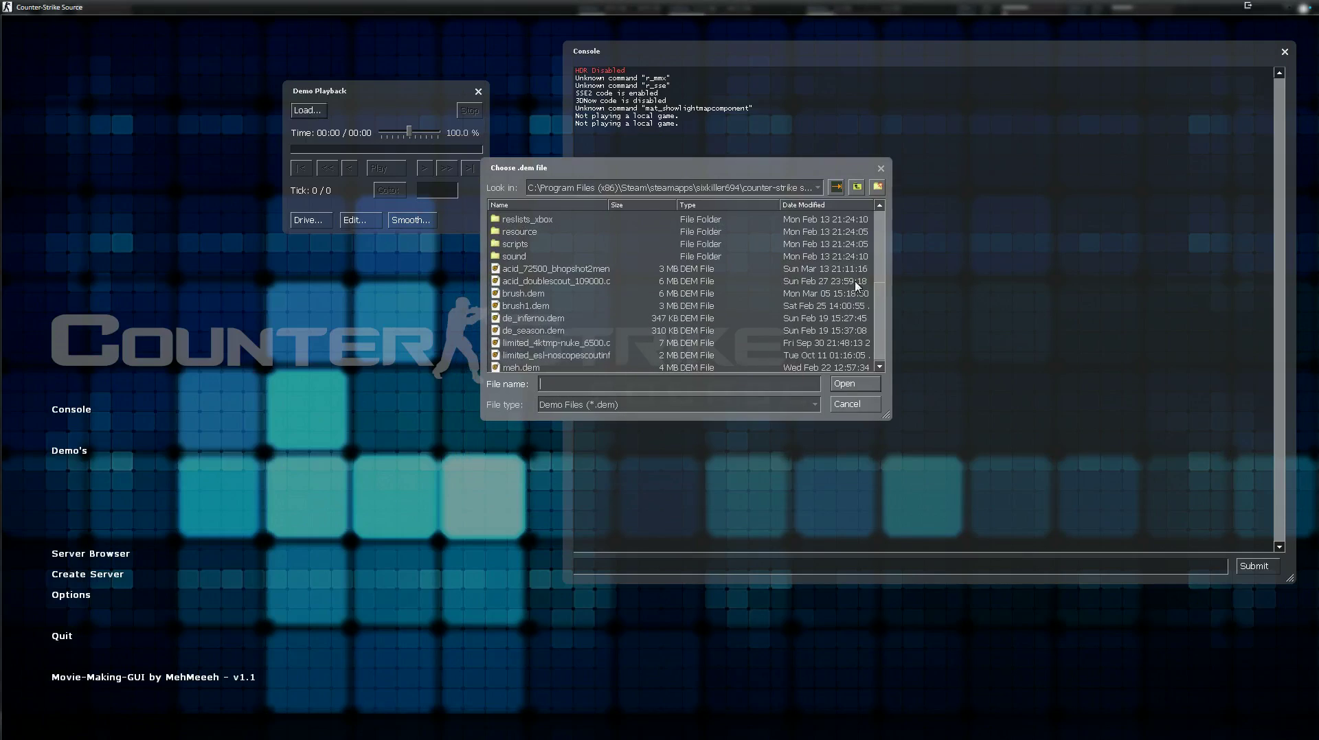
Open de_inferno.dem, pause it at tick 193 and close the spectator bar.
left_click(525, 319)
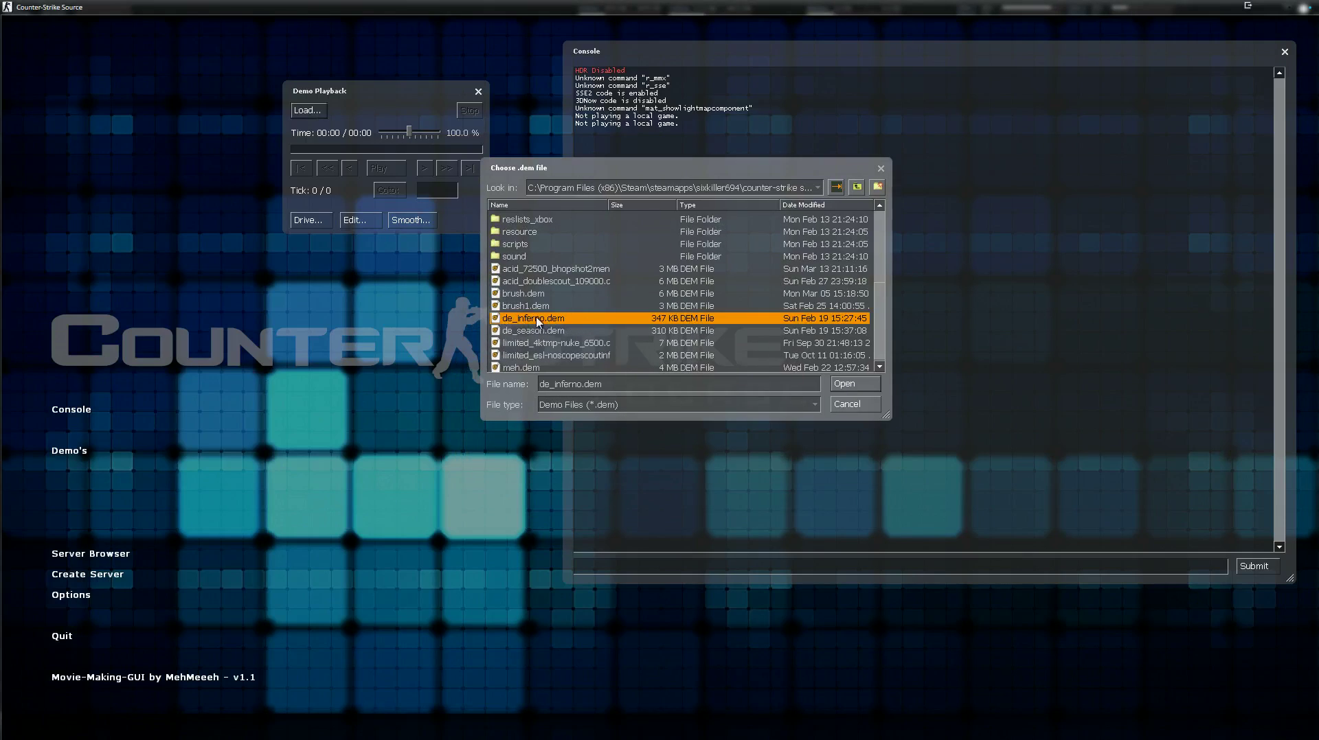
left_click(878, 382)
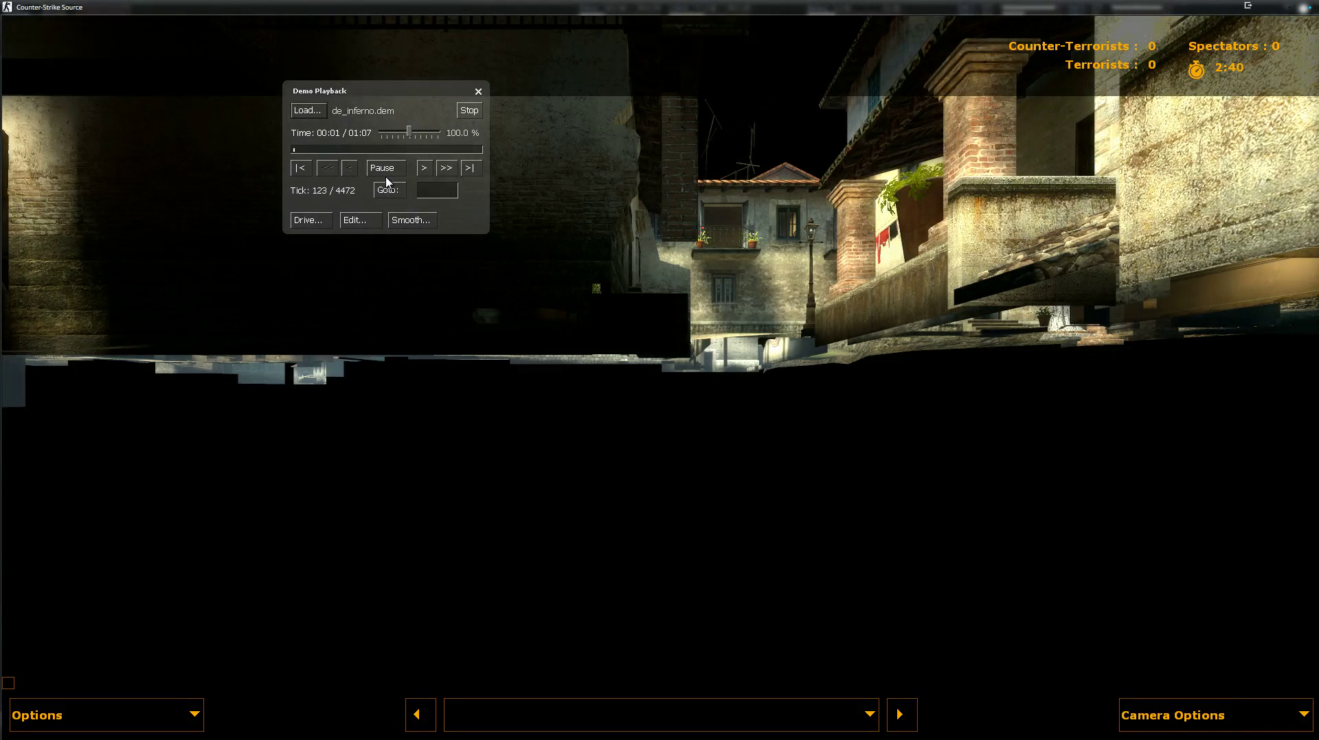
left_click(386, 170)
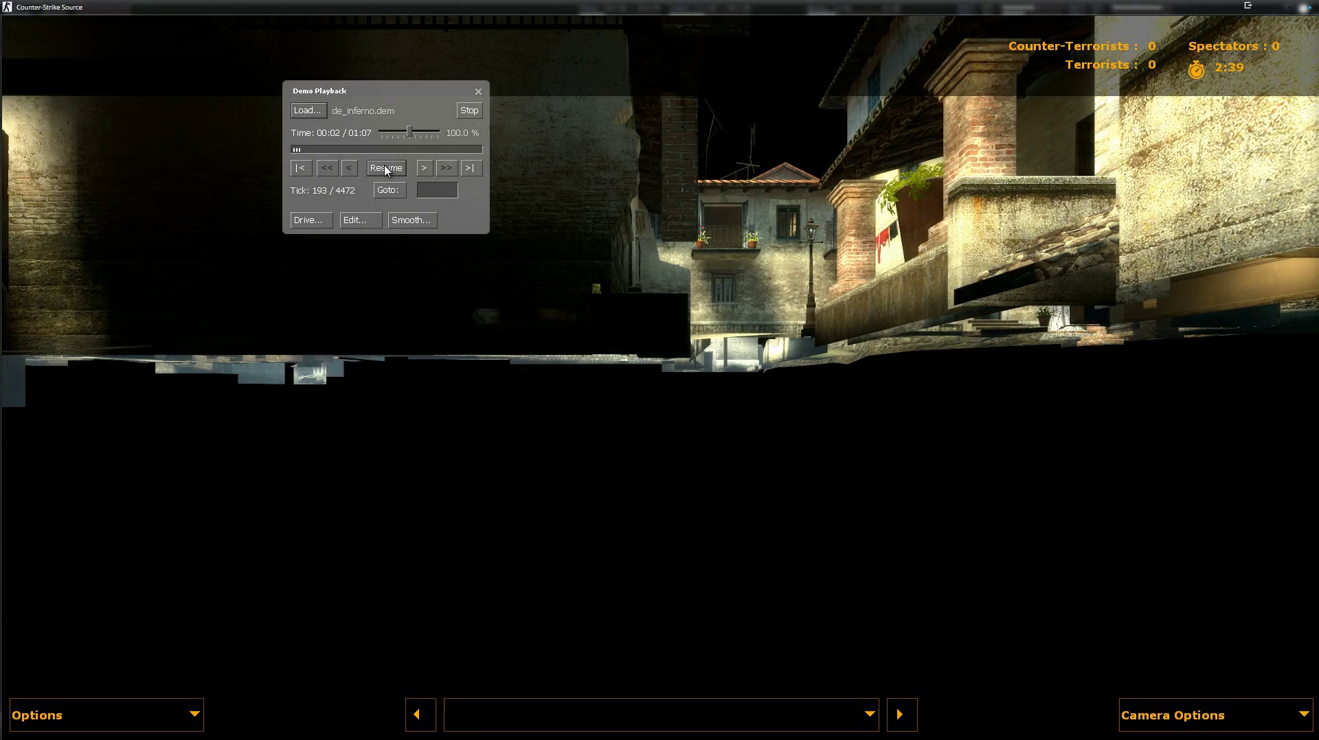
left_click(137, 715)
left_click(130, 629)
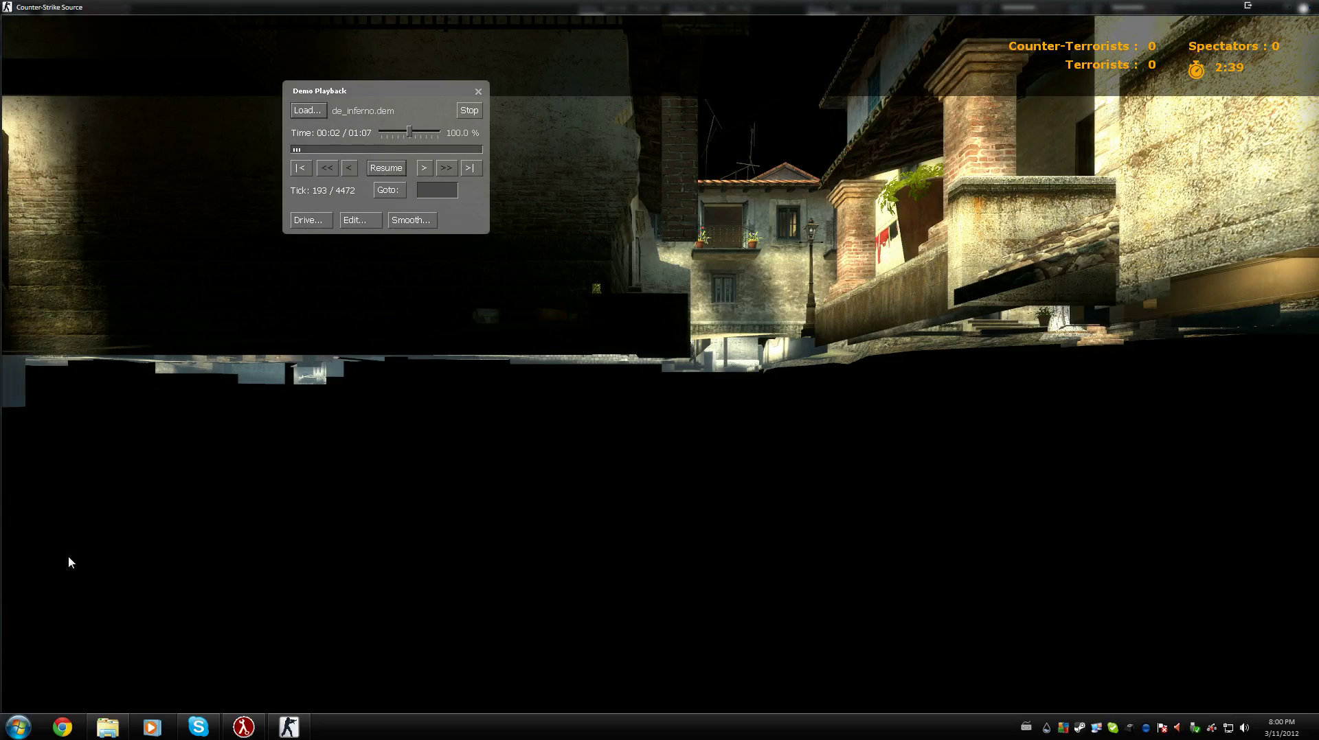
Search YouTube for 'thehanfried' and open the How to Smooth with HLAE and Cinema 4D tutorial.
left_click(63, 727)
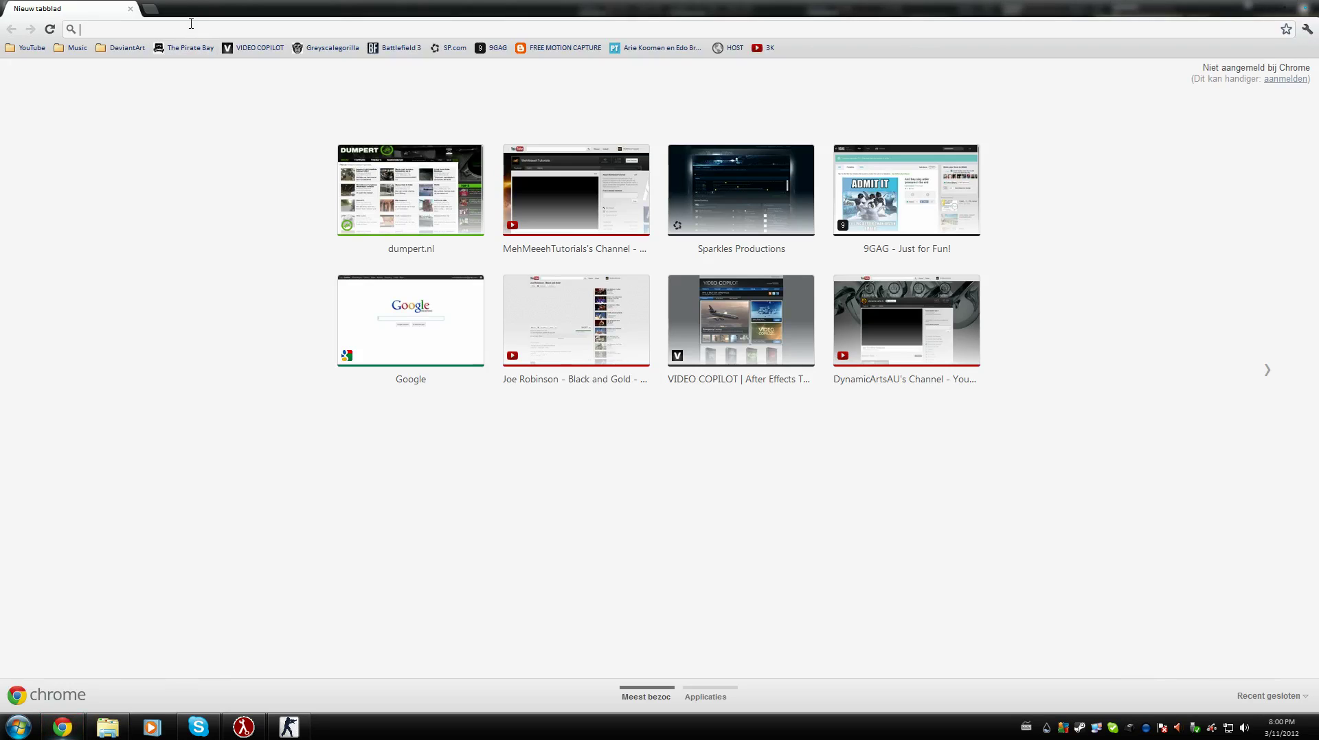
type("youtube.com")
key("Return")
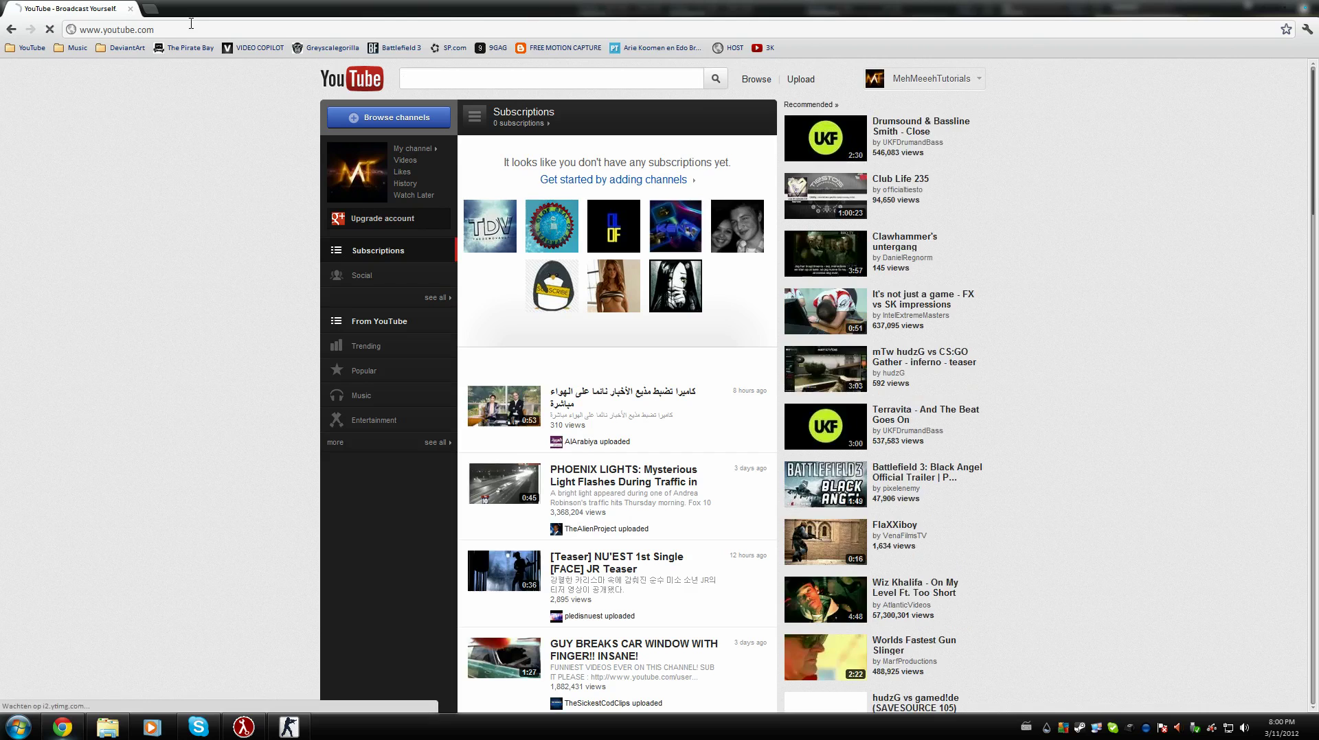
type("thehanfried")
key("Return")
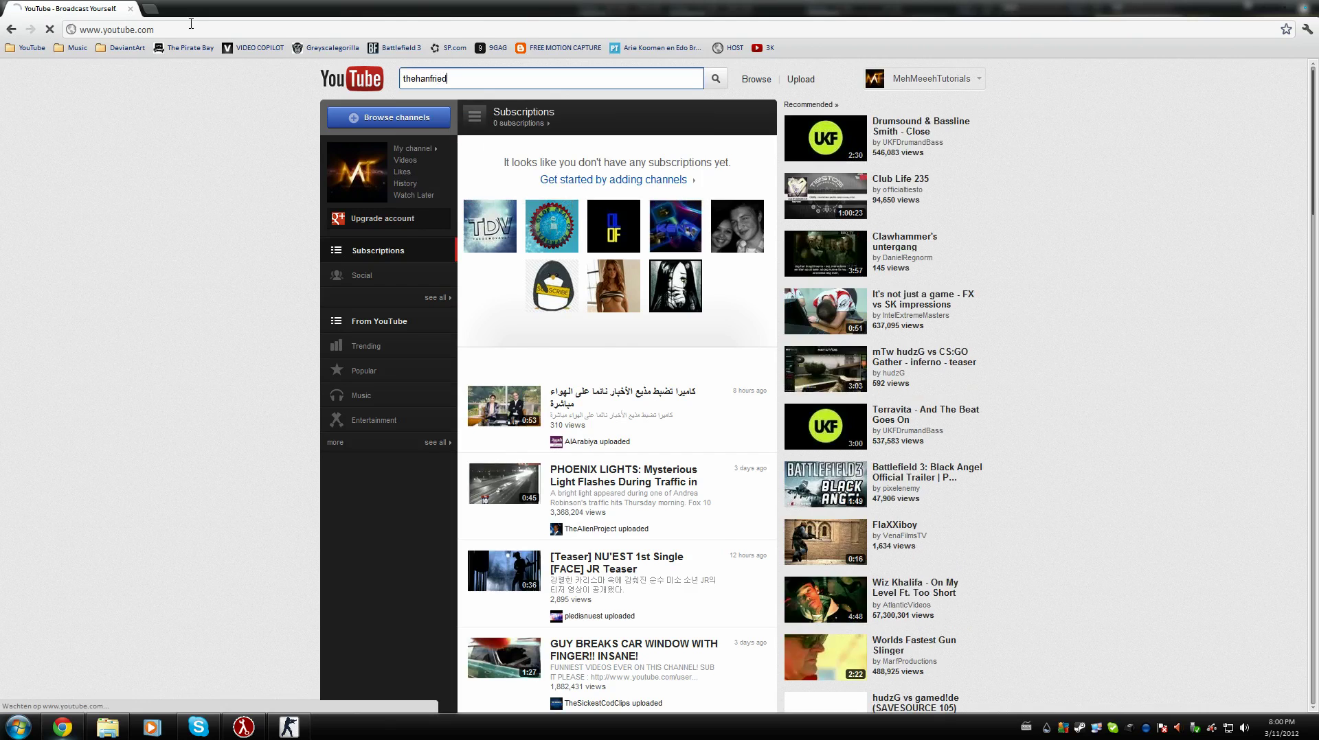
left_click(530, 257)
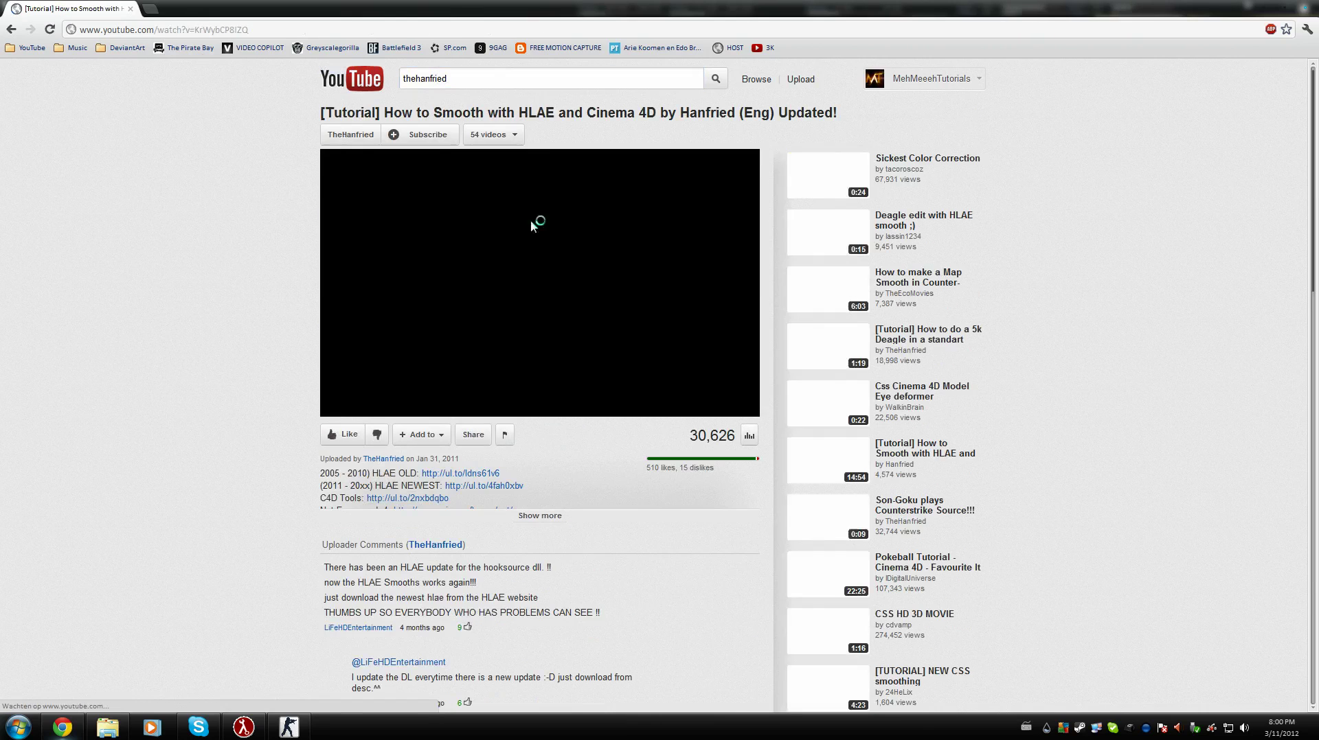
Expand the description and copy the host_framerate camera-export command line.
left_click(540, 516)
scroll(352, 445, "down", 3)
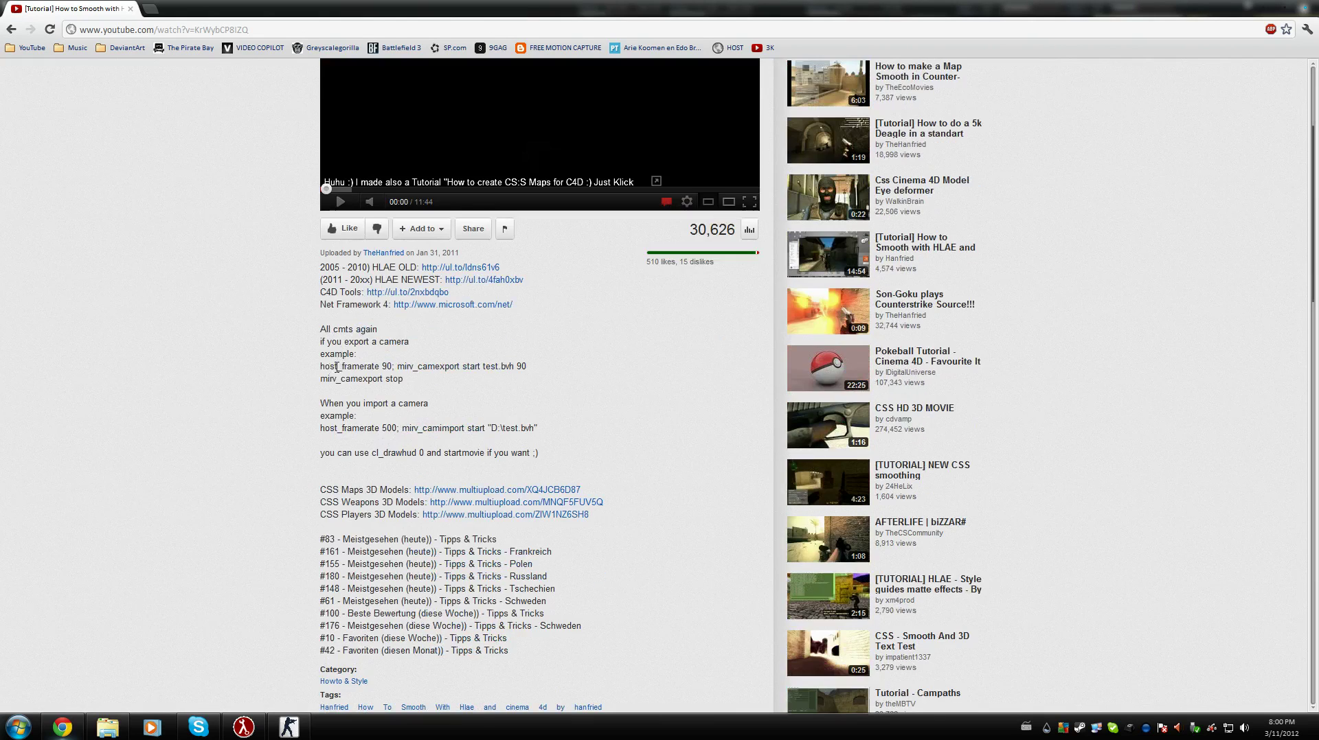
left_click_drag(337, 367, 325, 367)
left_click_drag(528, 371, 320, 366)
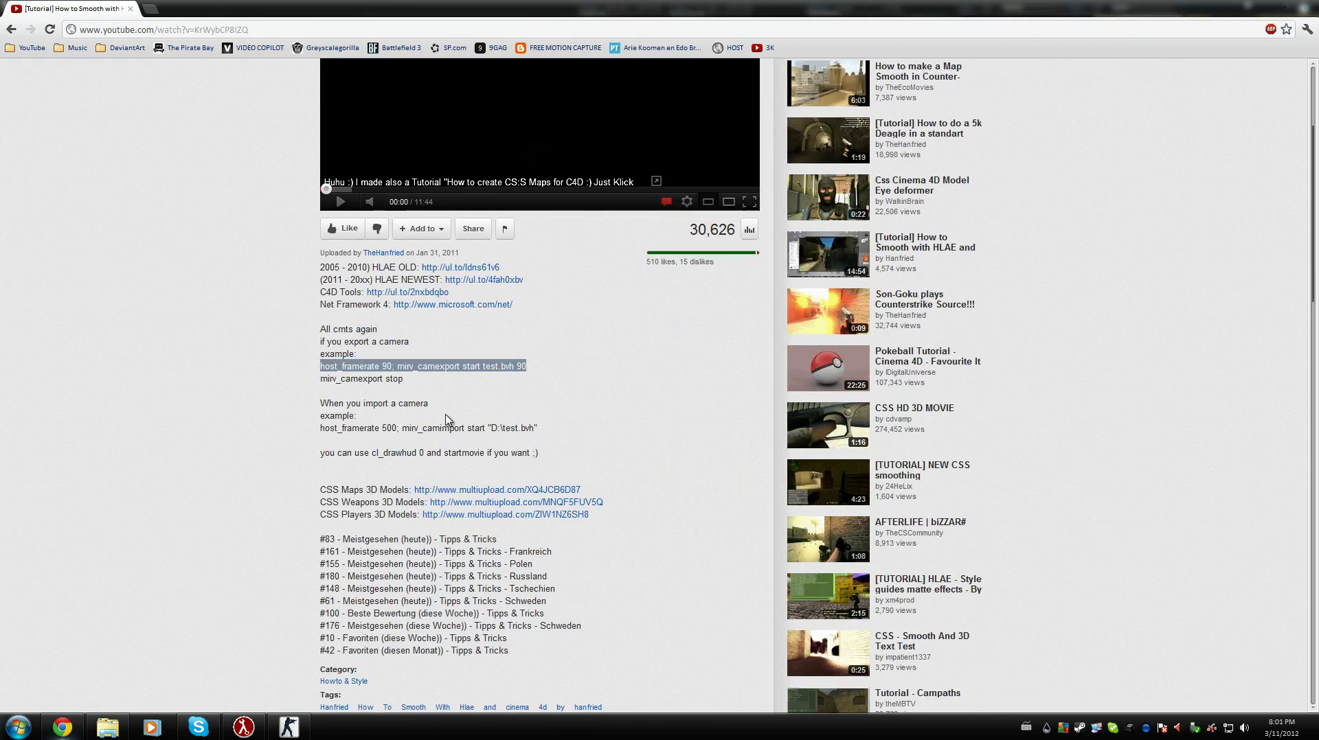
right_click(491, 357)
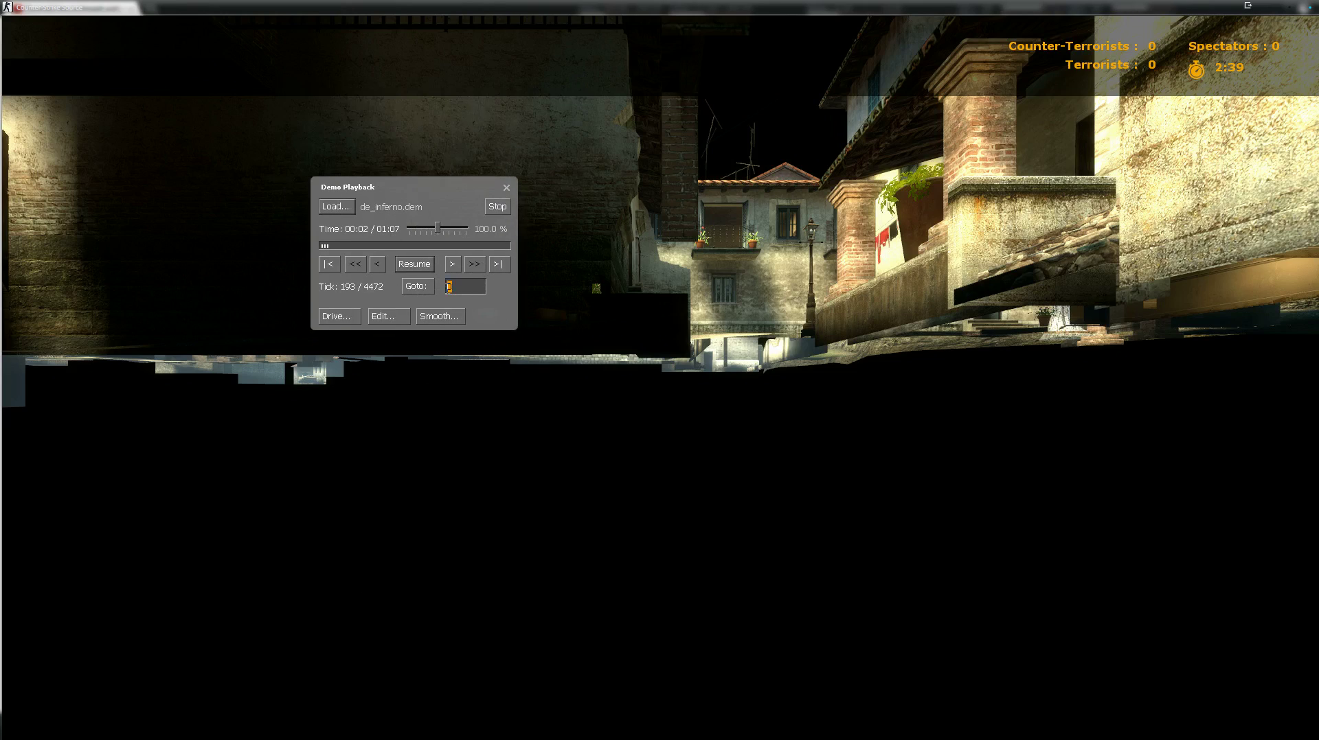
Rewind the demo to tick 0 and start a PlayCommands action in the demo editor.
left_click(421, 288)
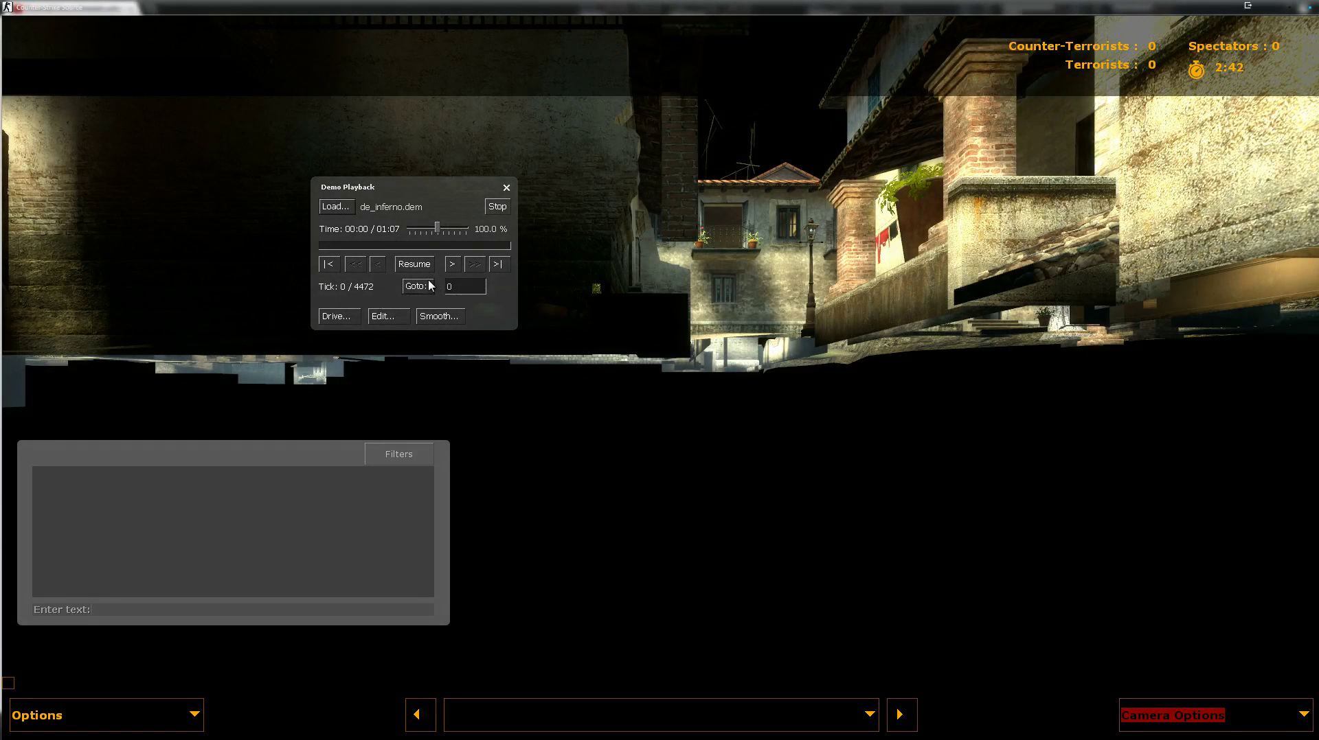
left_click(389, 316)
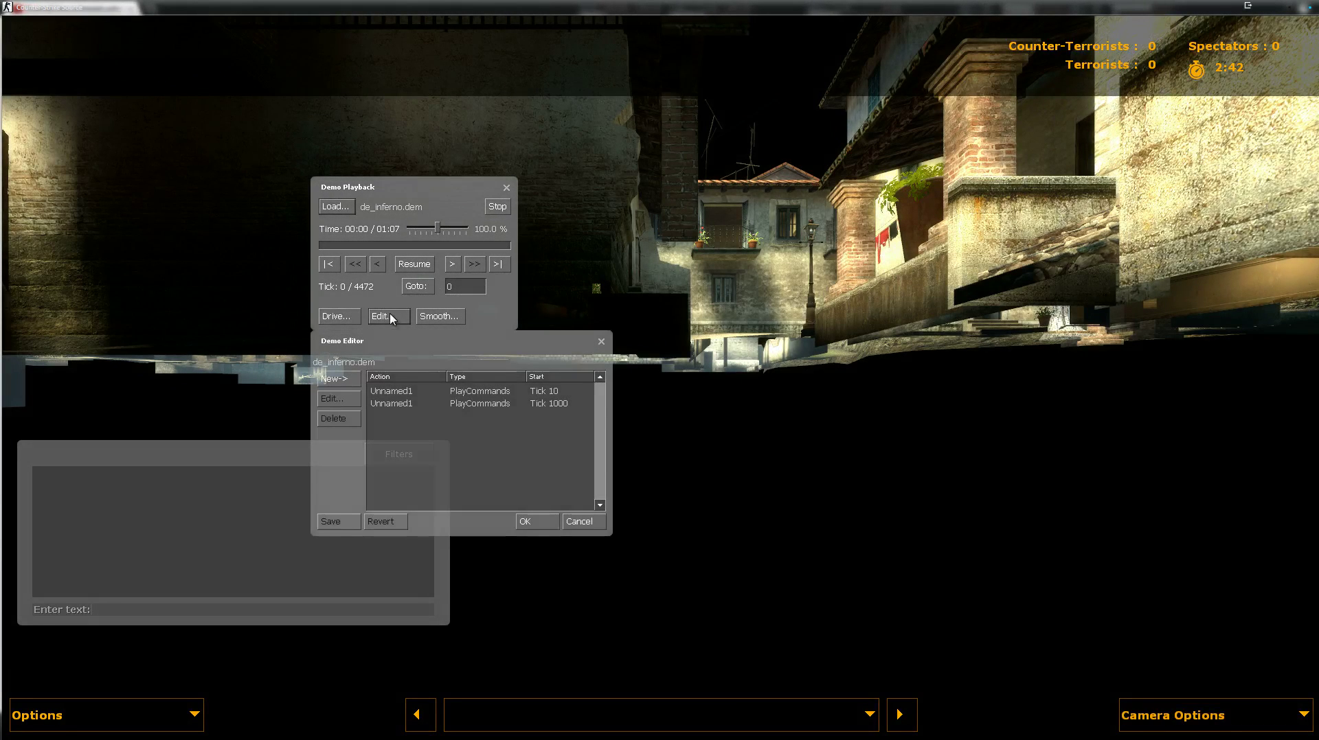
left_click(339, 378)
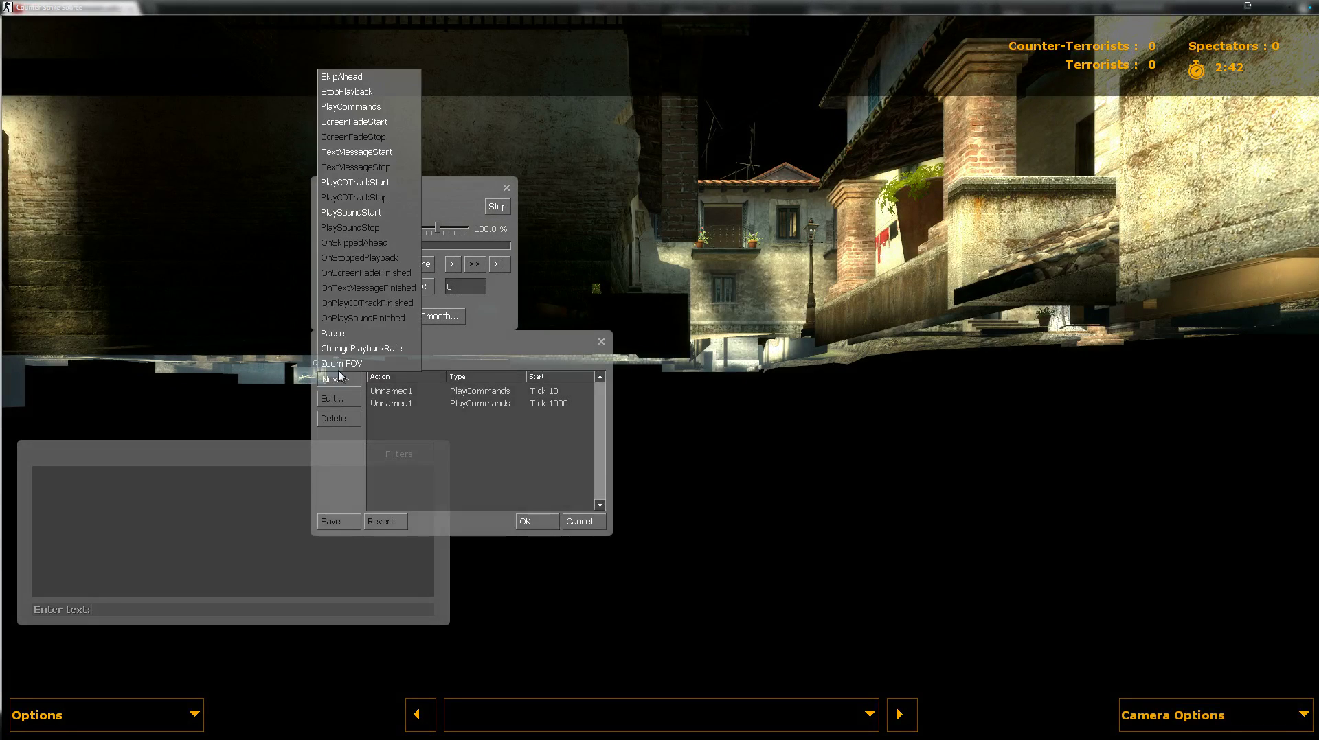
left_click(373, 107)
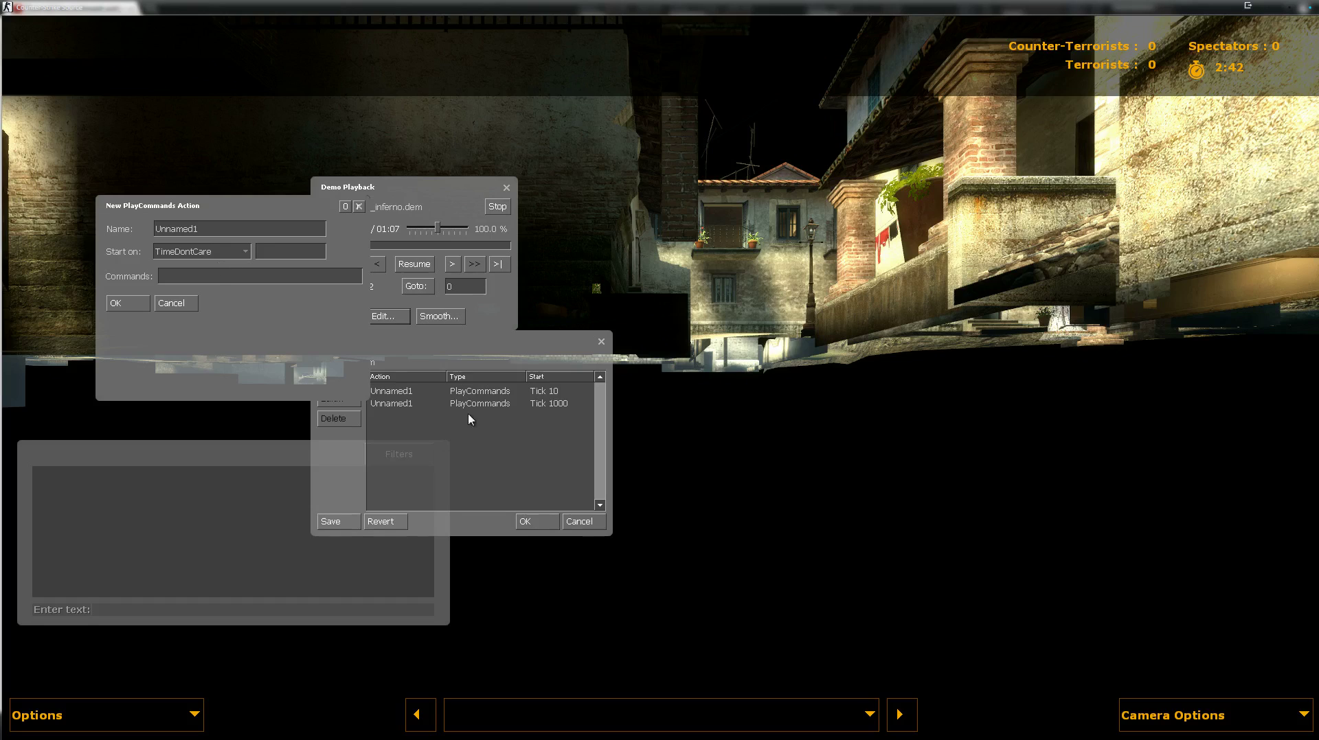
Cancel that action, delete both old Unnamed1 actions, and begin a new one.
left_click(177, 303)
left_click(414, 393)
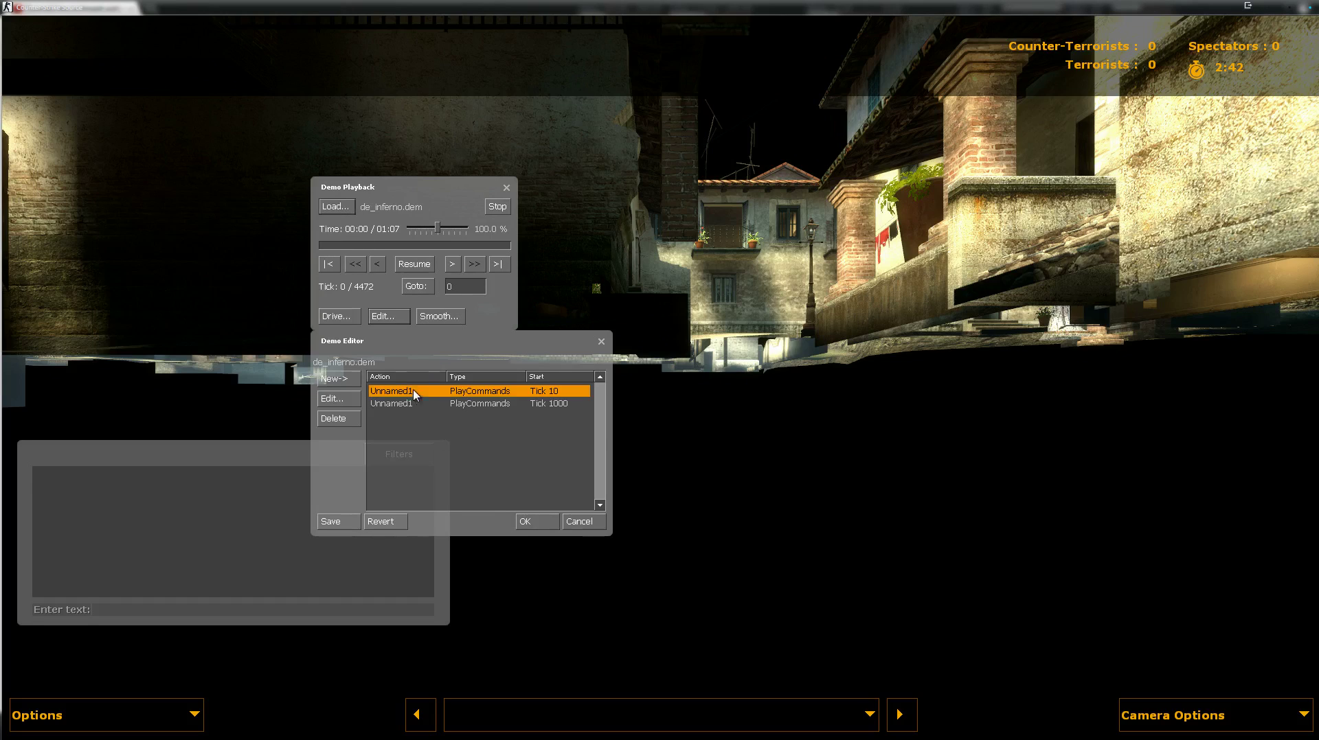
left_click(348, 419)
left_click(413, 390)
left_click(353, 417)
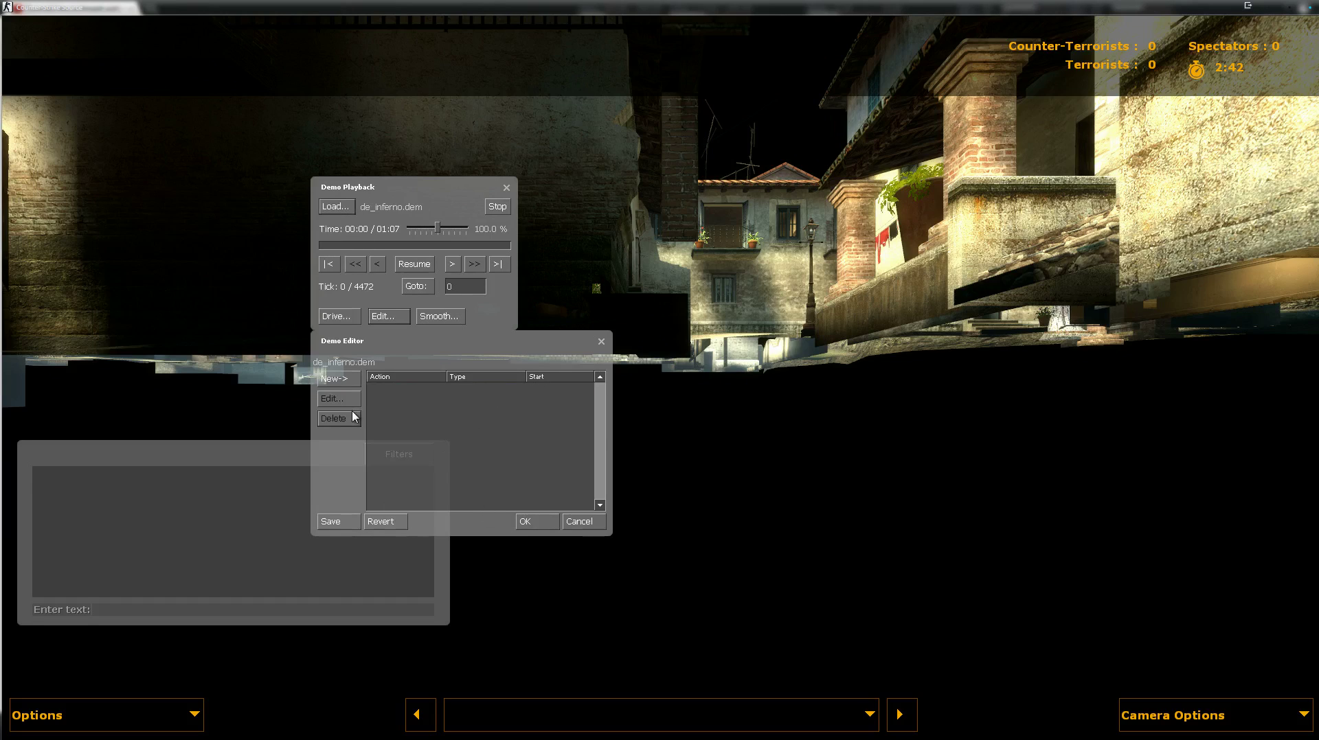
left_click(336, 378)
Make the new PlayCommands action start at tick 10 and name it Begin.
left_click(336, 116)
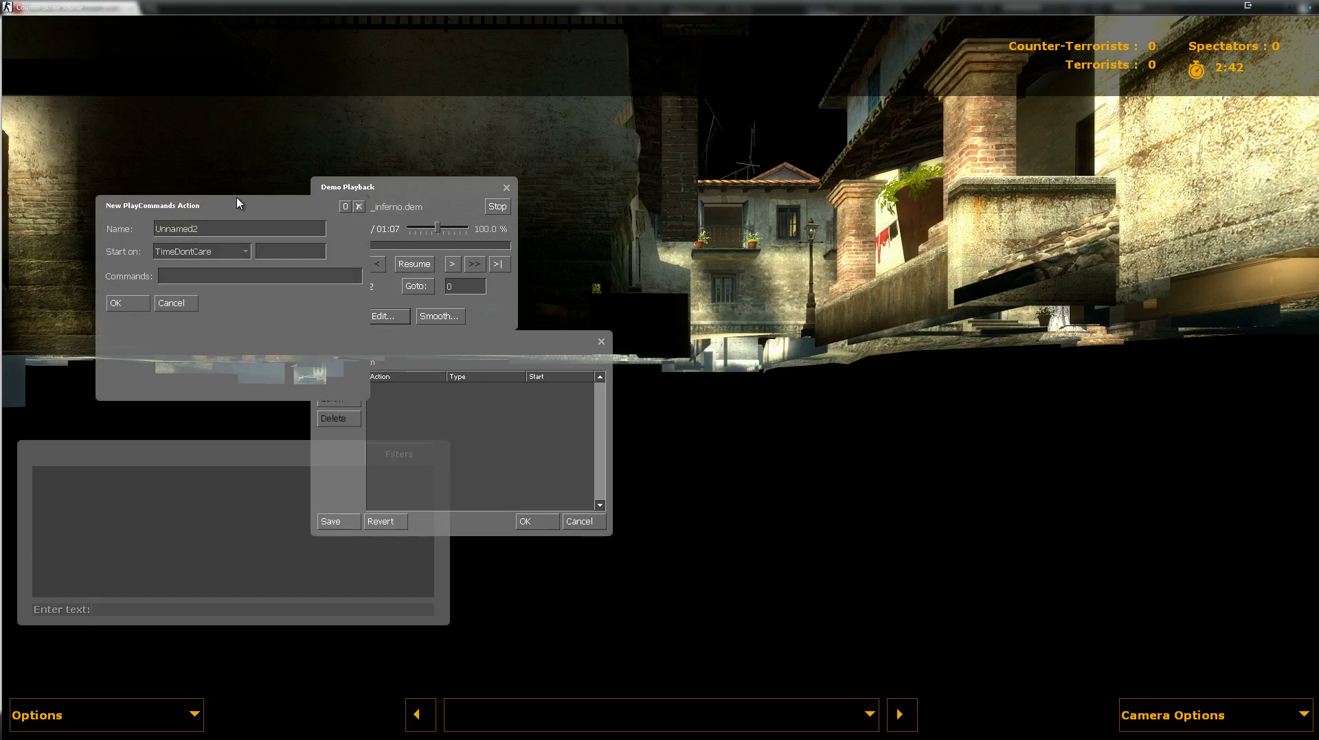
left_click(224, 256)
left_click(217, 272)
left_click(213, 228)
key("BackSpace")
key("BackSpace")
key("BackSpace")
key("BackSpace")
key("BackSpace")
key("BackSpace")
key("BackSpace")
key("BackSpace")
type("Begin")
Set its commands to host_framerate 90; mirv_camexport start tutorial.bvh and confirm.
left_click(186, 278)
key("ctrl+v")
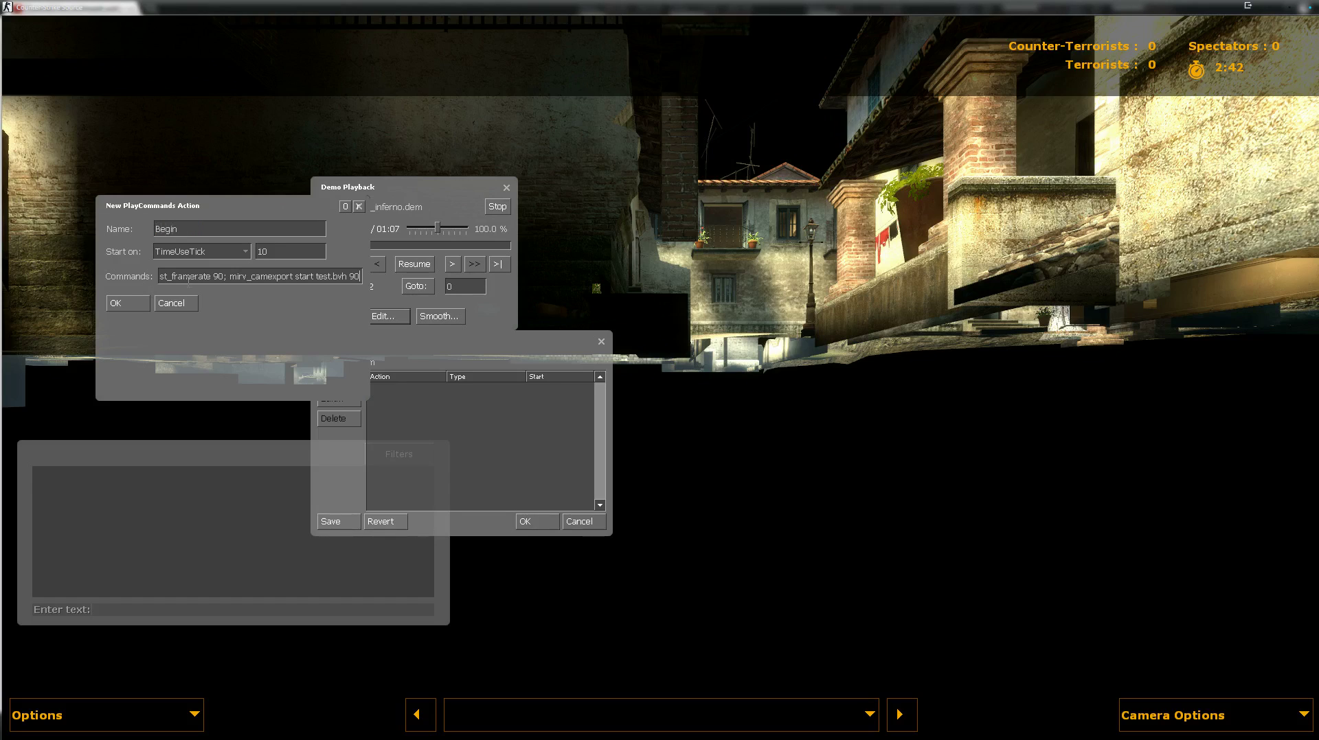
left_click_drag(183, 276, 224, 276)
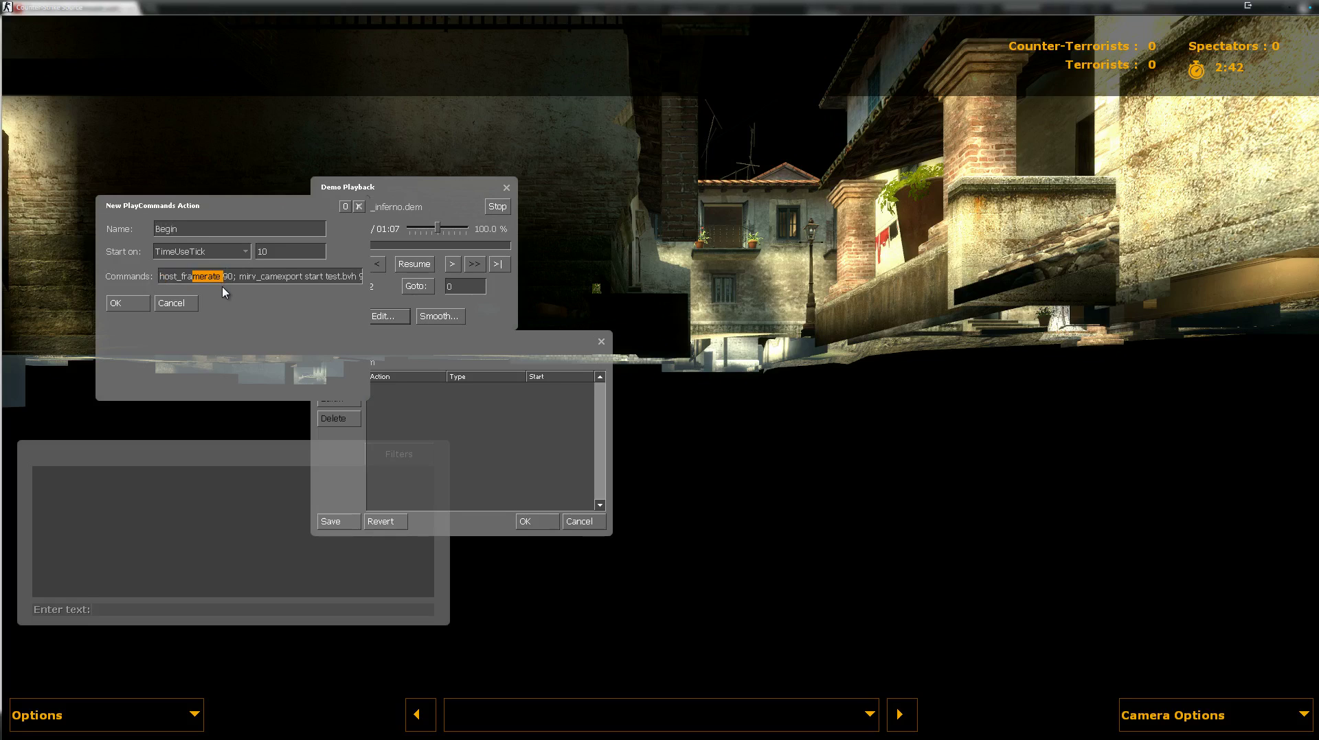
left_click(209, 276)
type("torial")
left_click(128, 304)
Add another PlayCommands action starting at tick 1000.
left_click(351, 379)
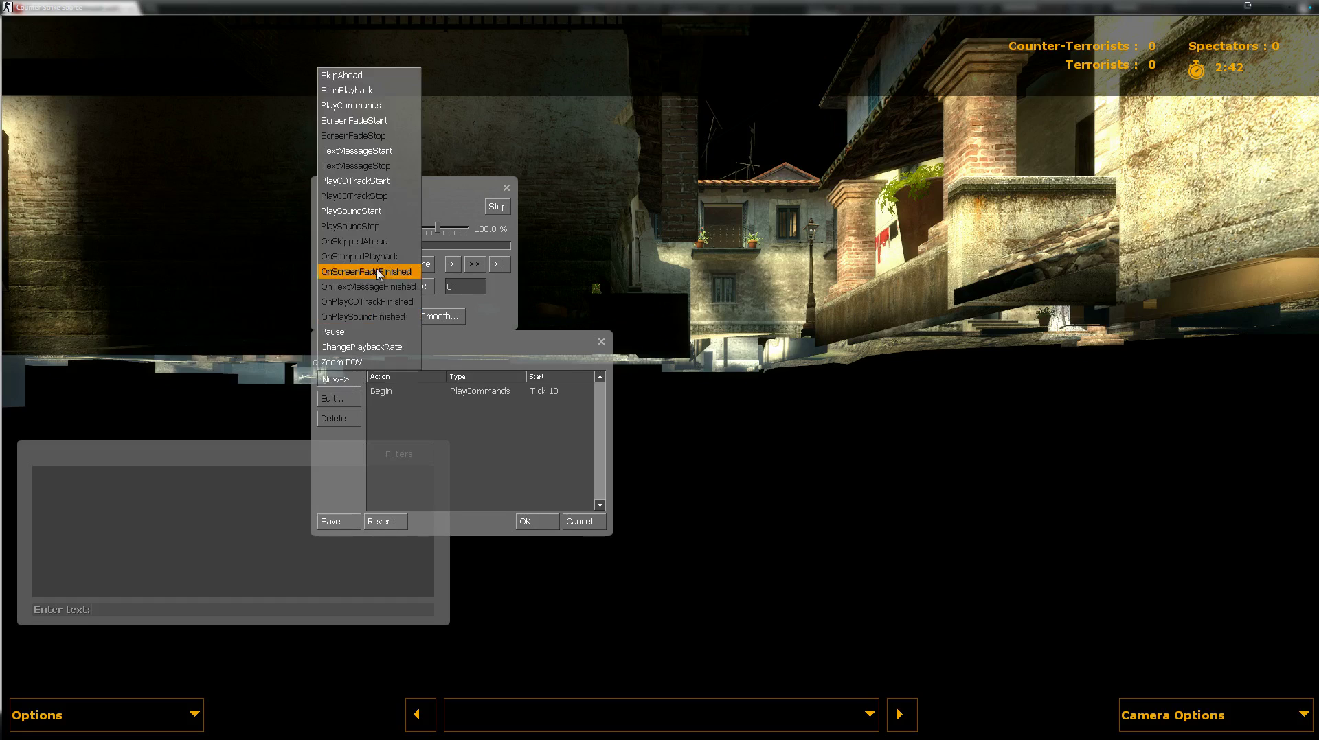
left_click(366, 110)
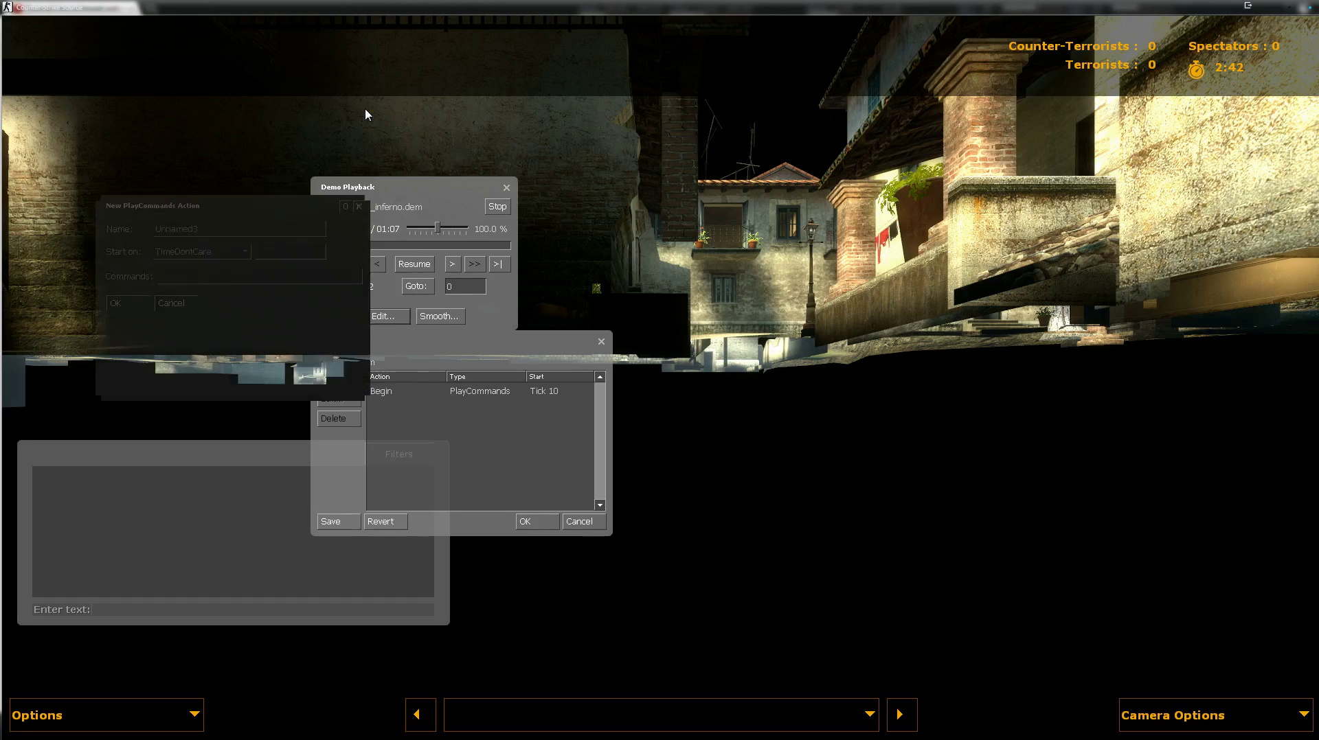
left_click(246, 252)
left_click(237, 274)
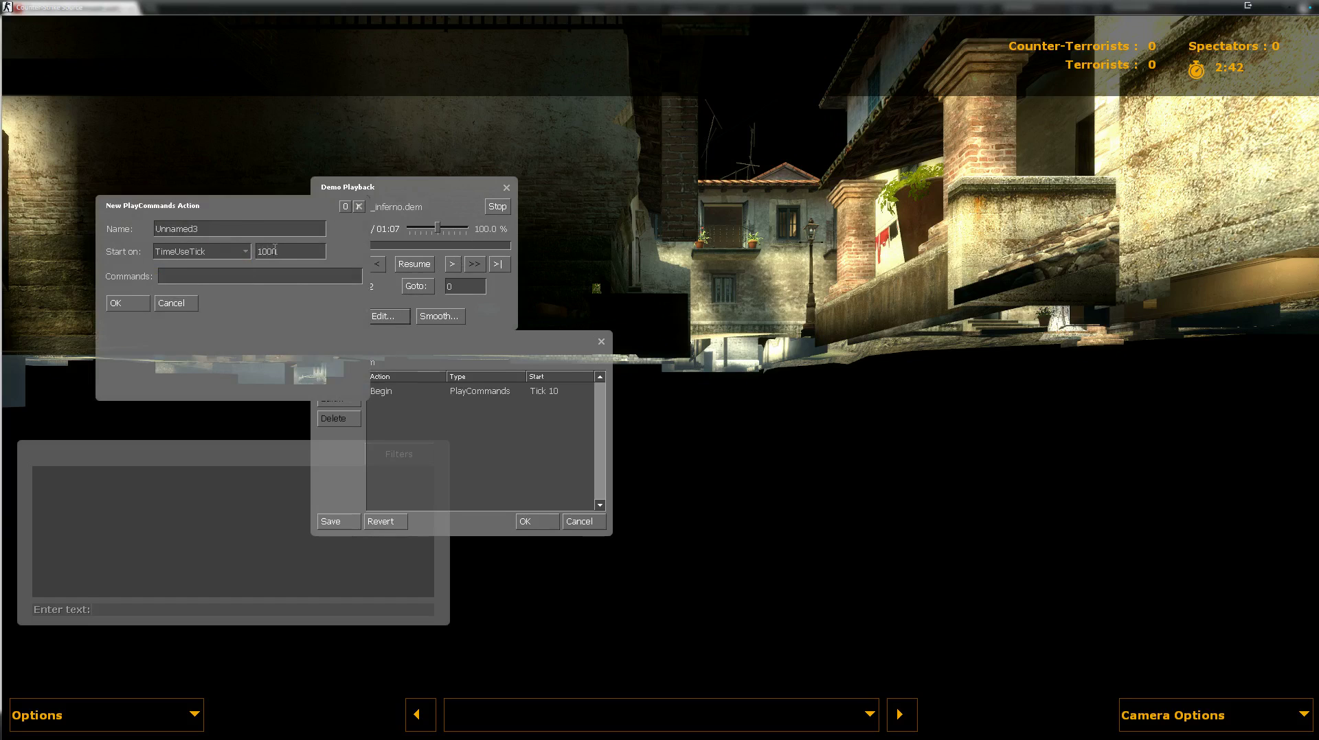
Give it the mirv_camexport stop command from the YouTube description, then save the demo edits.
key("alt+Tab")
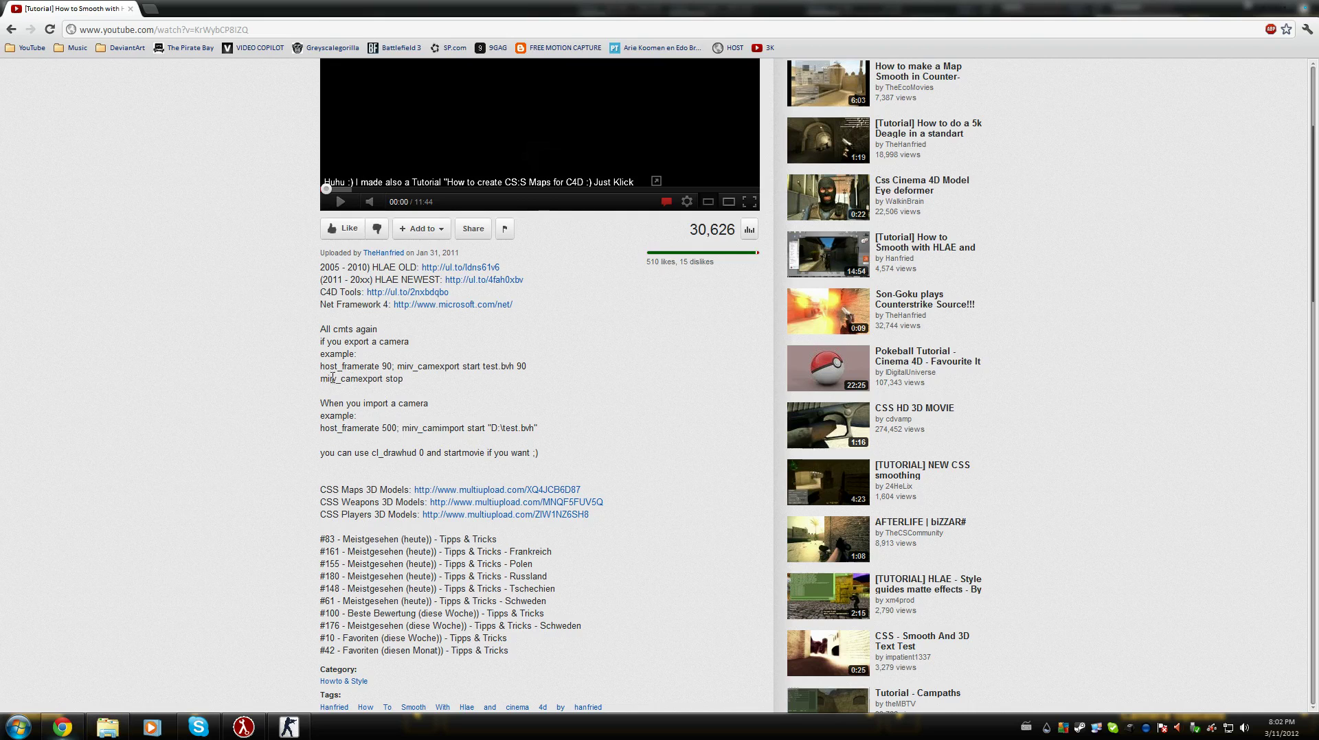
left_click_drag(406, 379, 327, 383)
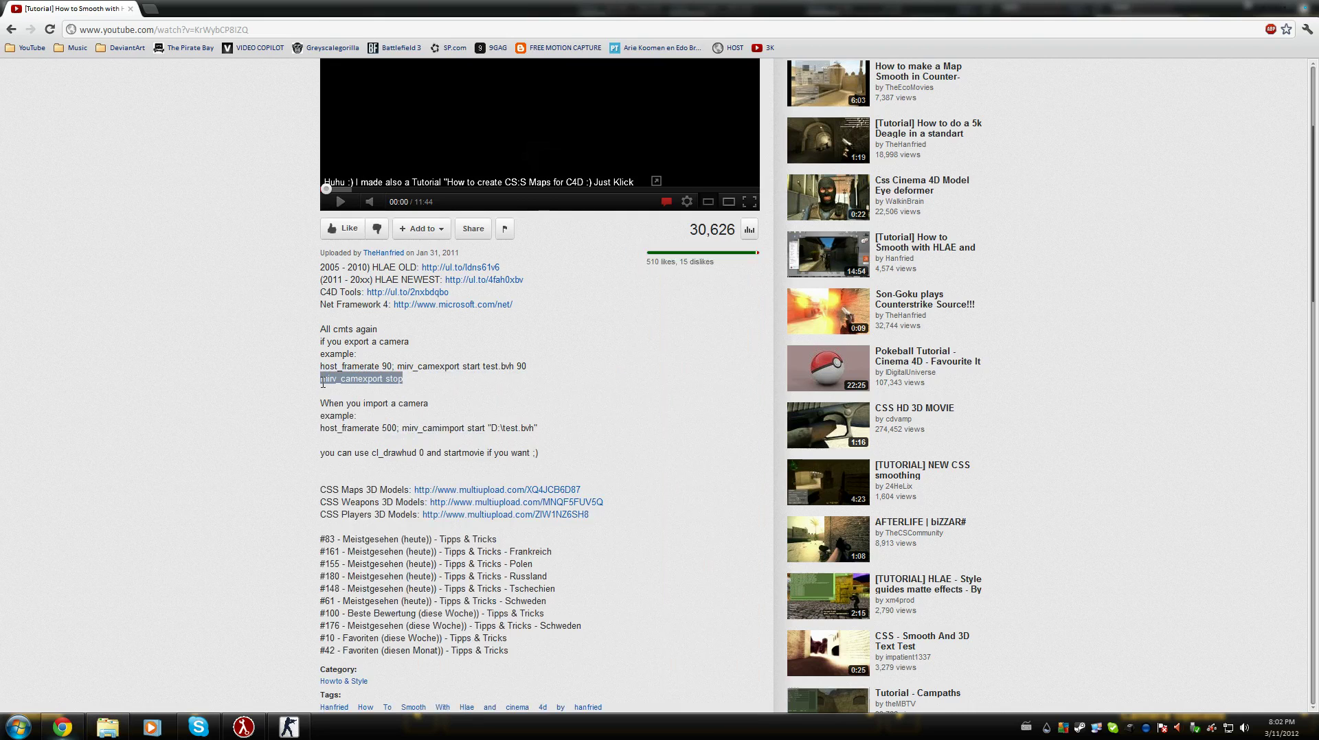
right_click(323, 383)
left_click(350, 392)
key("alt+Tab")
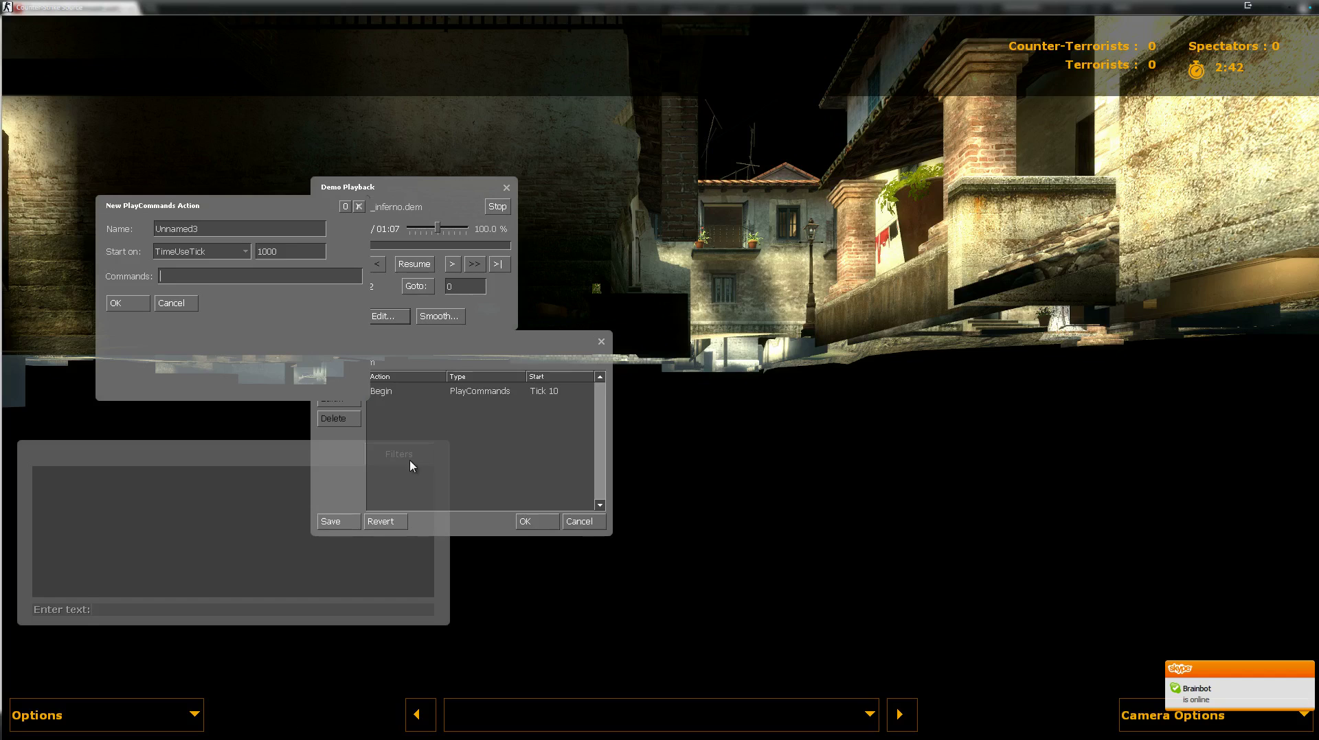
key("ctrl+v")
left_click(144, 308)
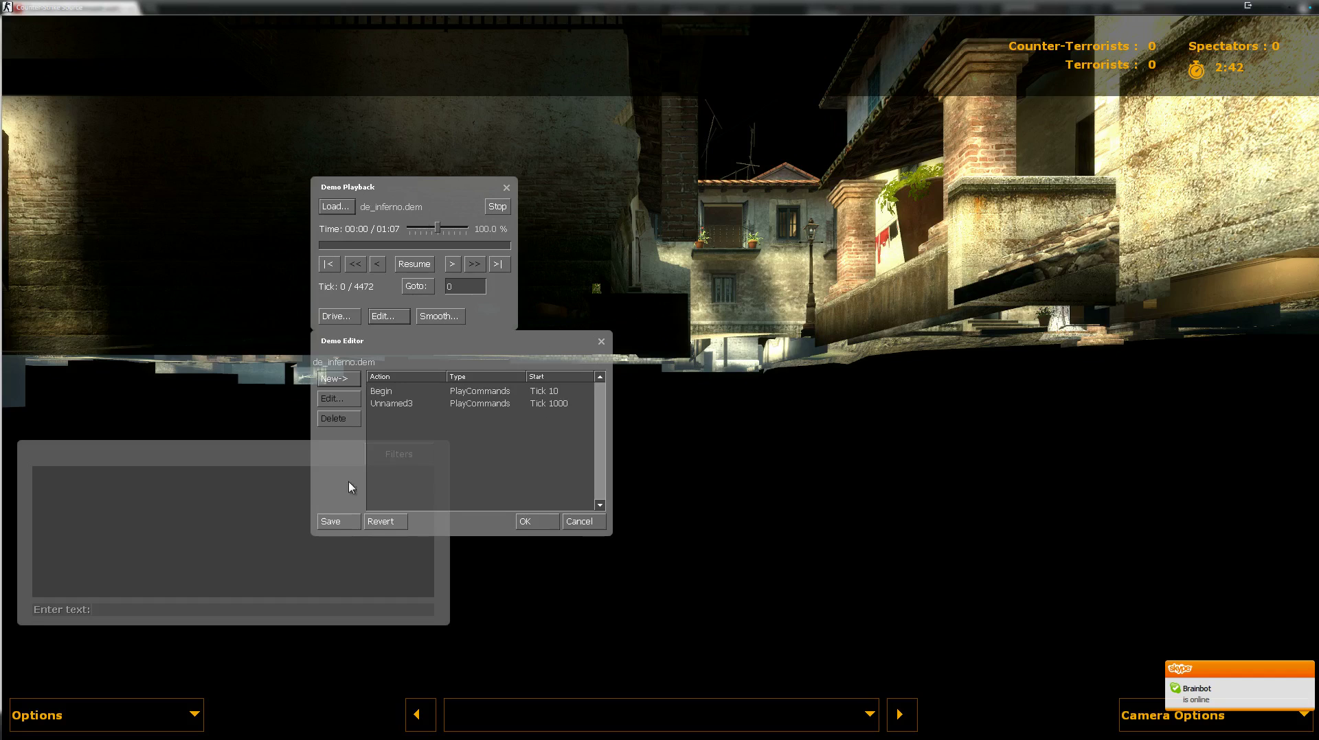
left_click(333, 524)
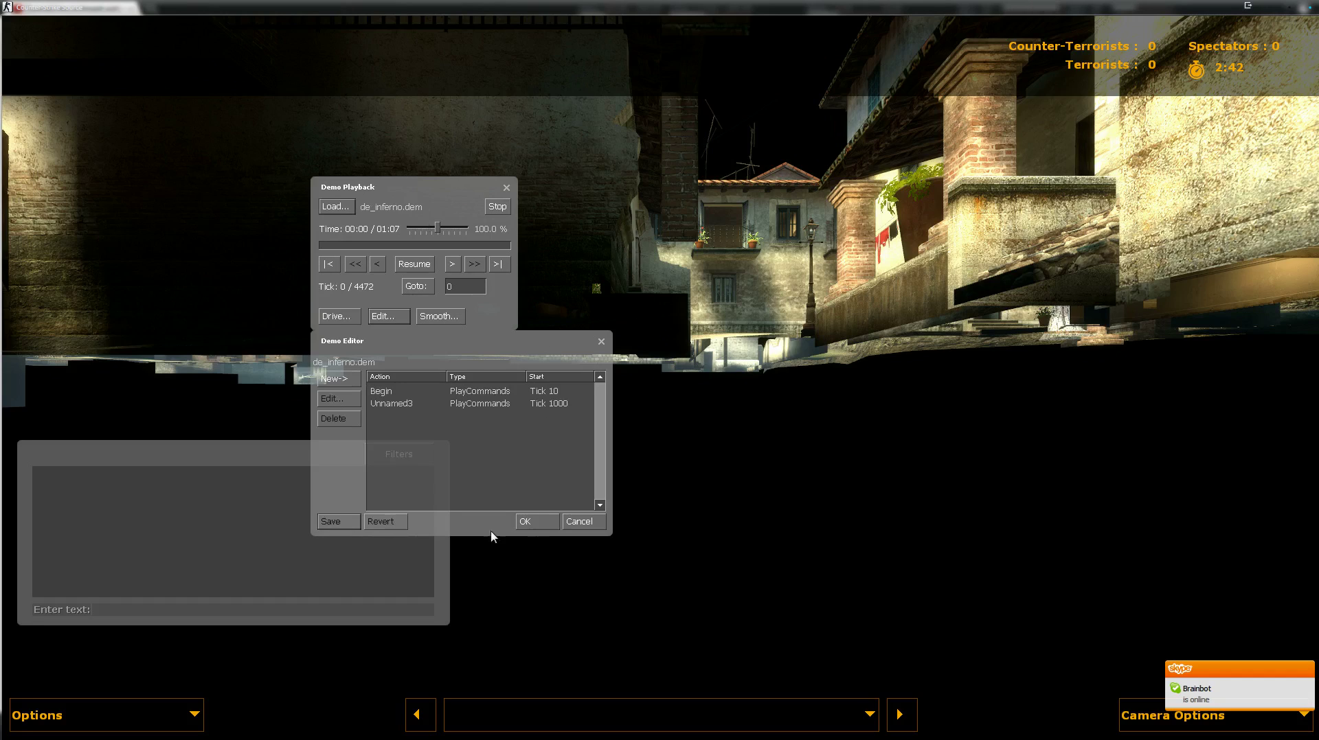
left_click(537, 524)
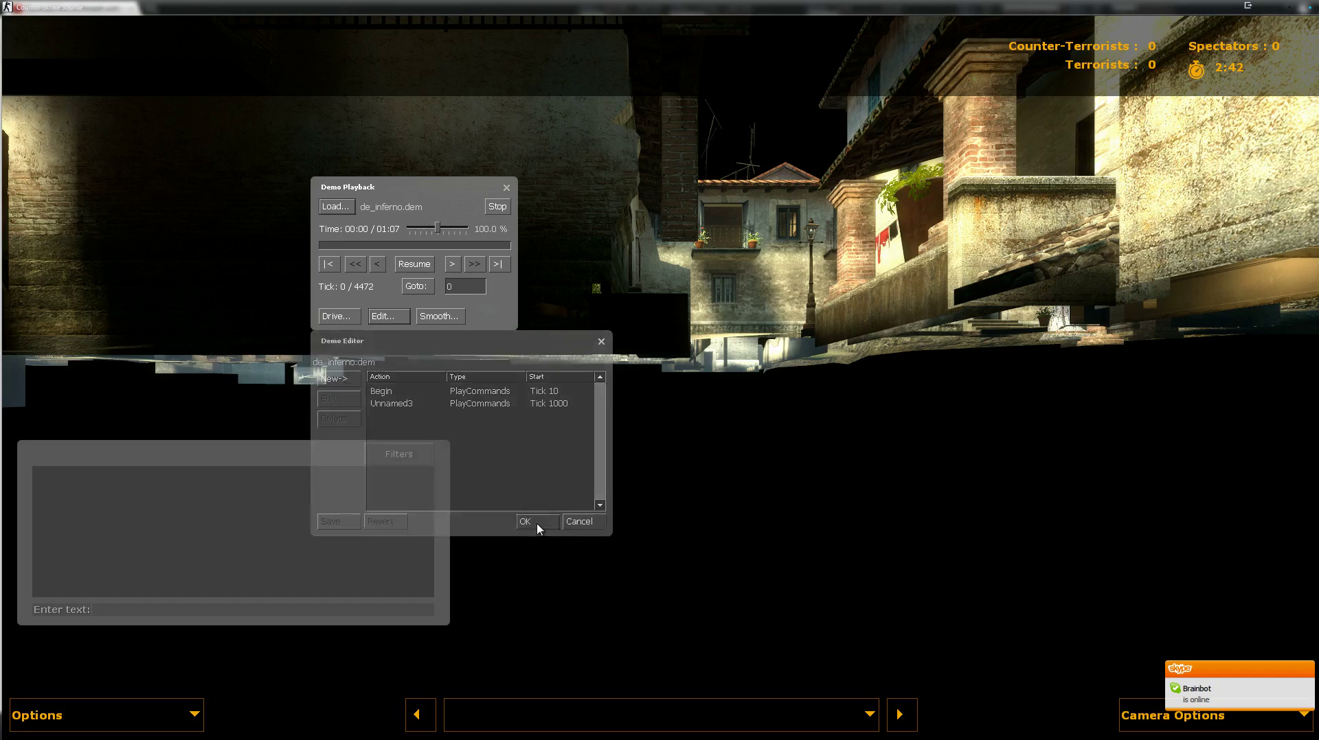
Restart the de_inferno demo, pause it at tick 1150, and switch out to the desktop.
left_click(497, 206)
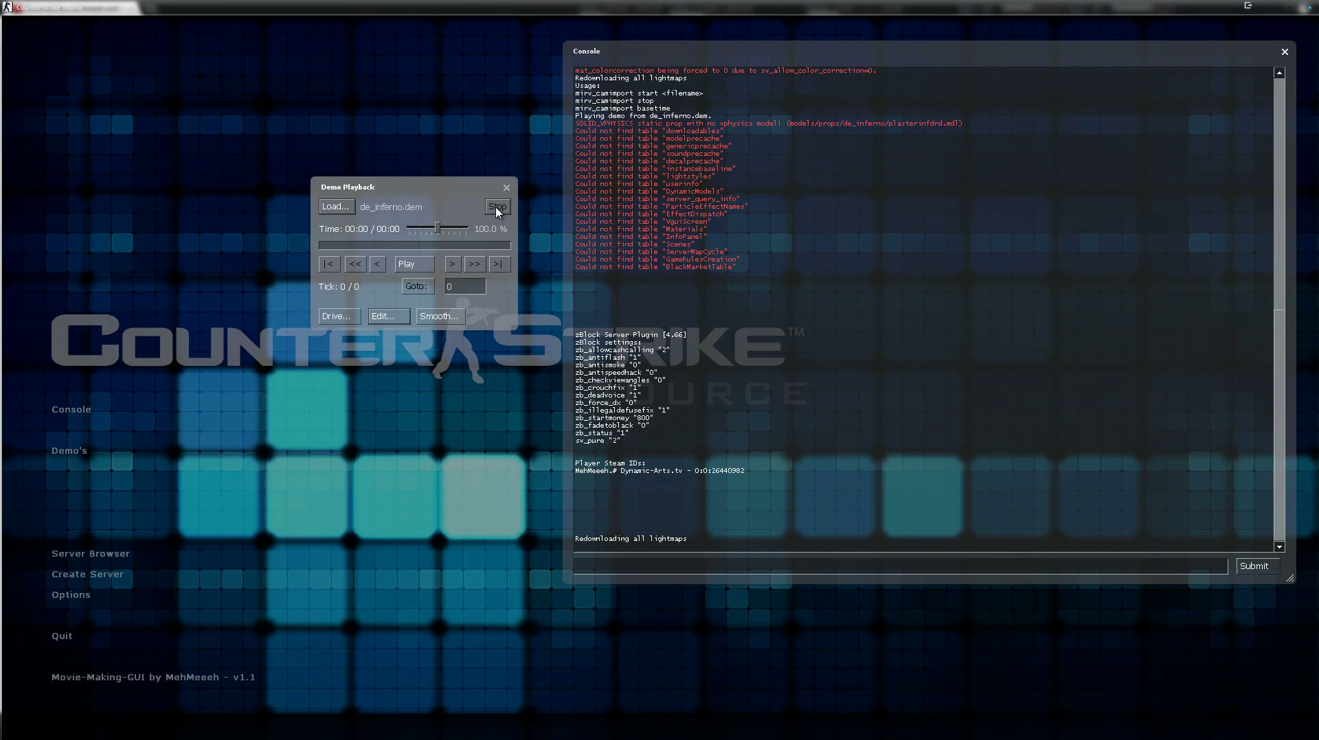
left_click(411, 266)
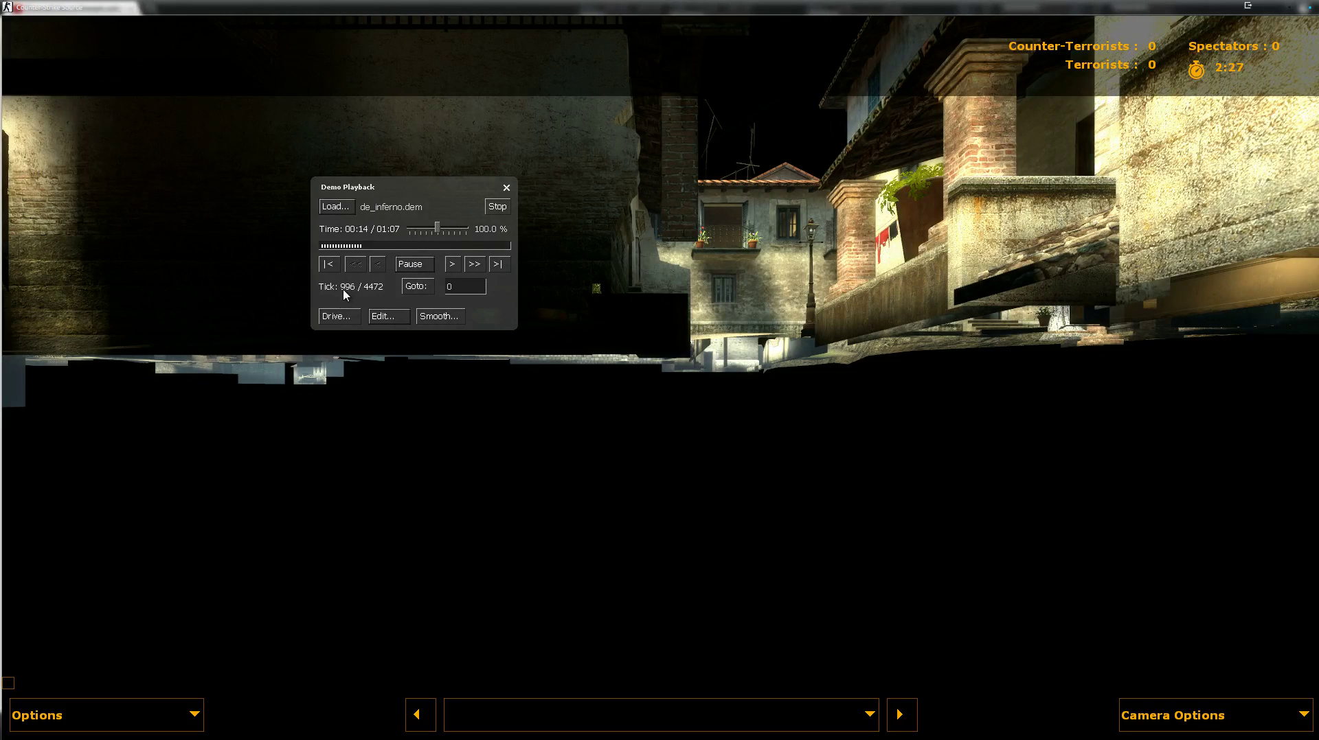
left_click(417, 265)
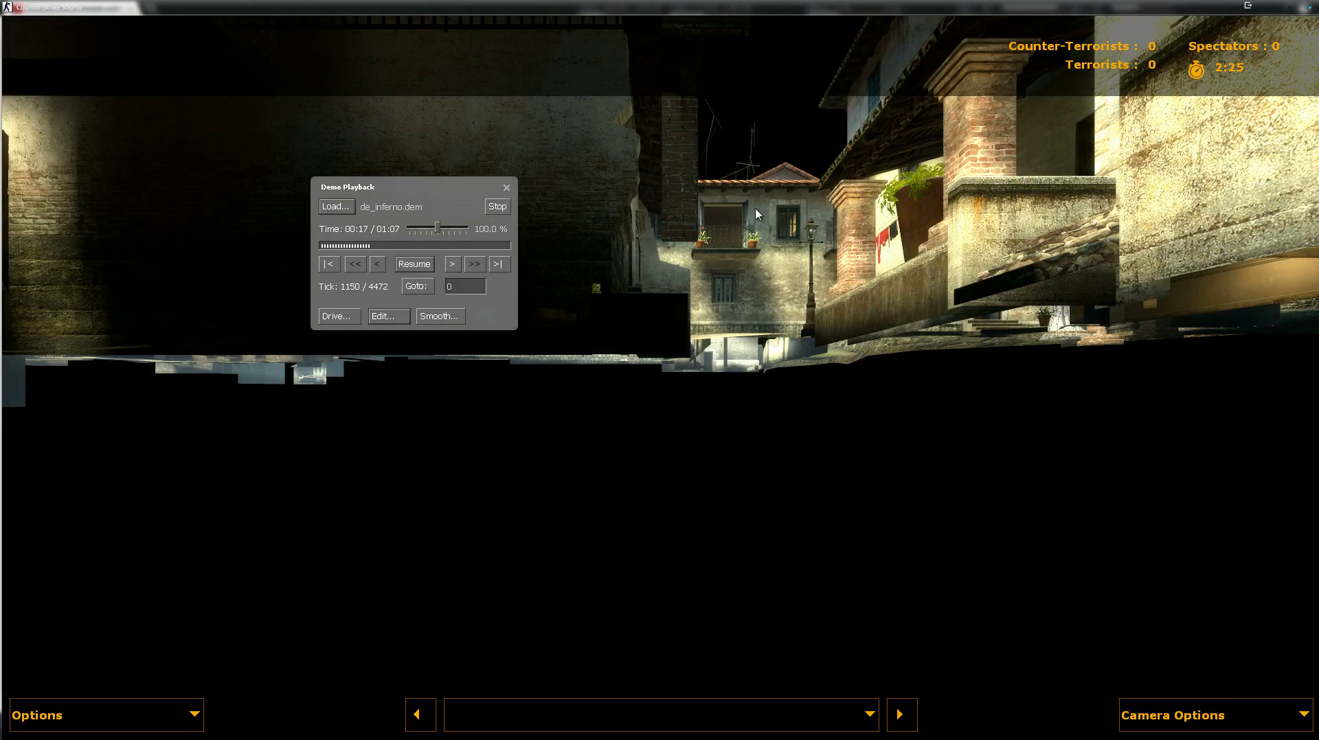
key("alt+Tab")
In Explorer, go from cstrikeMovie up to counter-strike source and select tutorial.bvh.
left_click(117, 727)
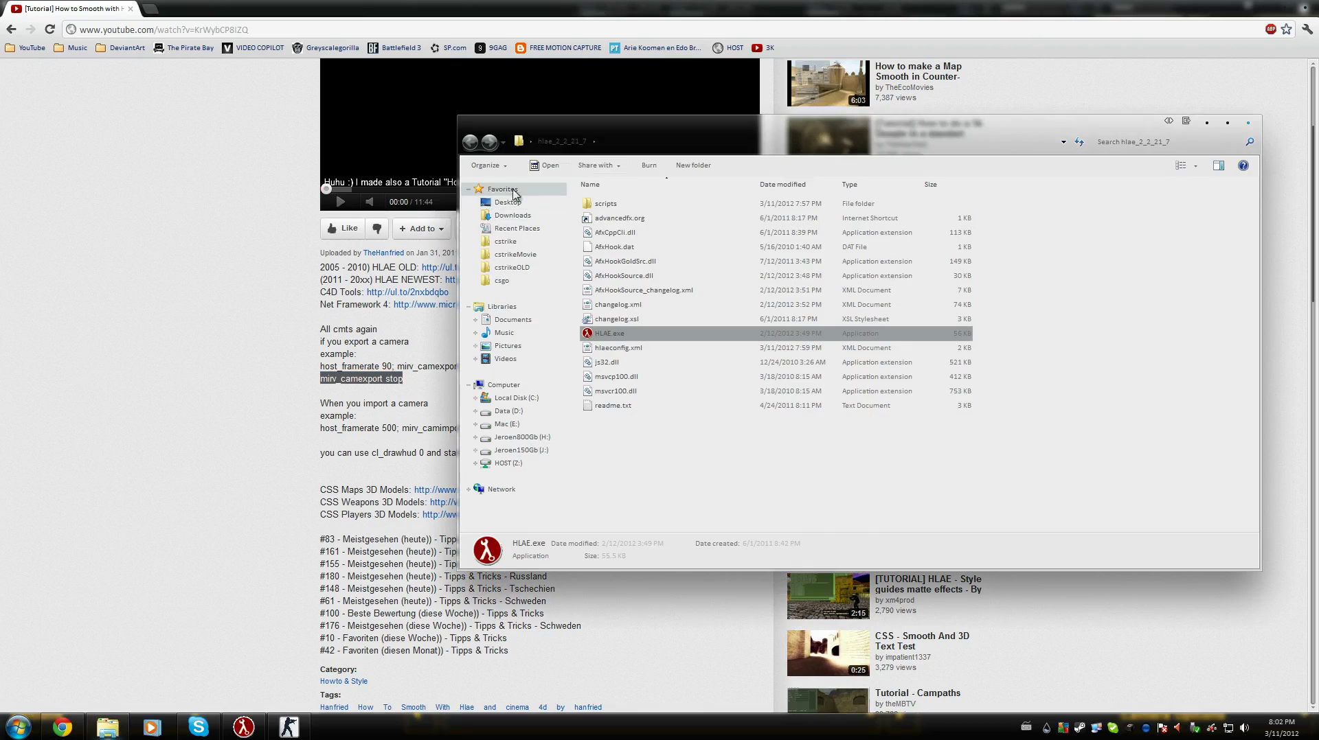
left_click_drag(620, 141, 524, 83)
left_click(410, 205)
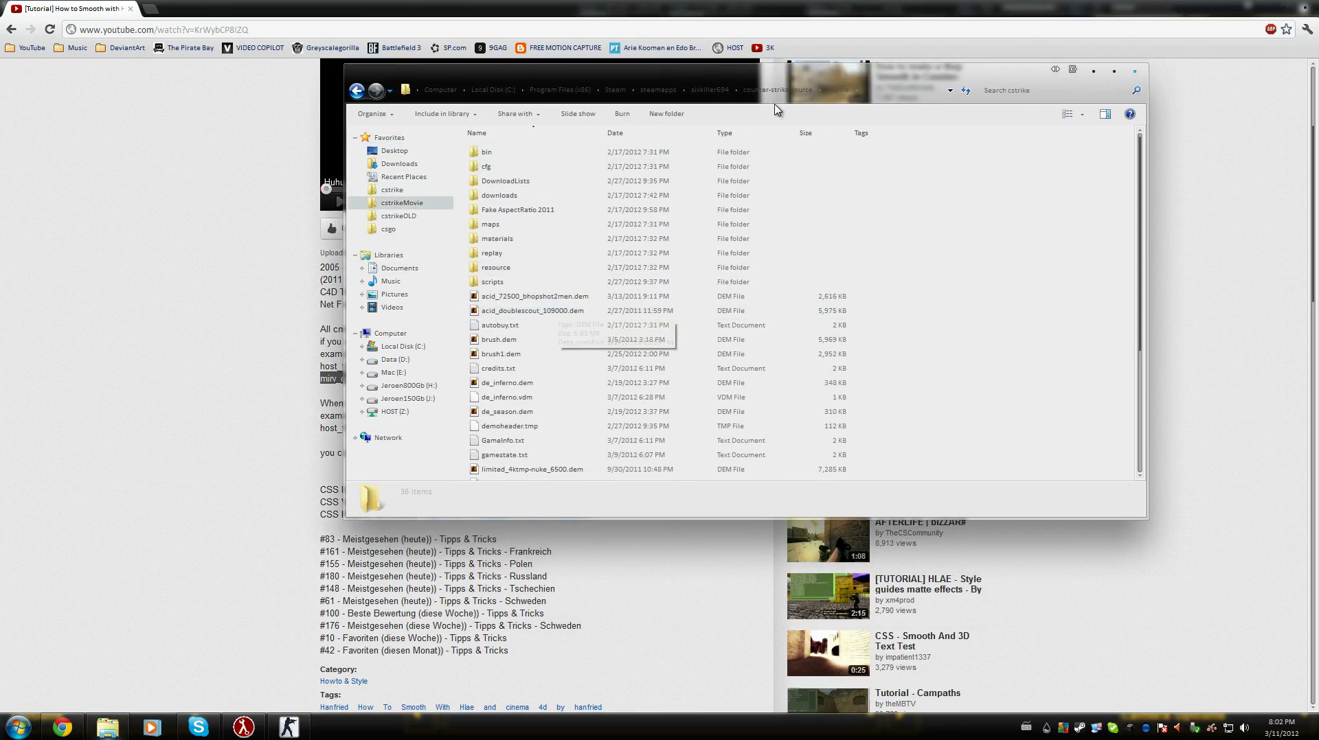
left_click(796, 90)
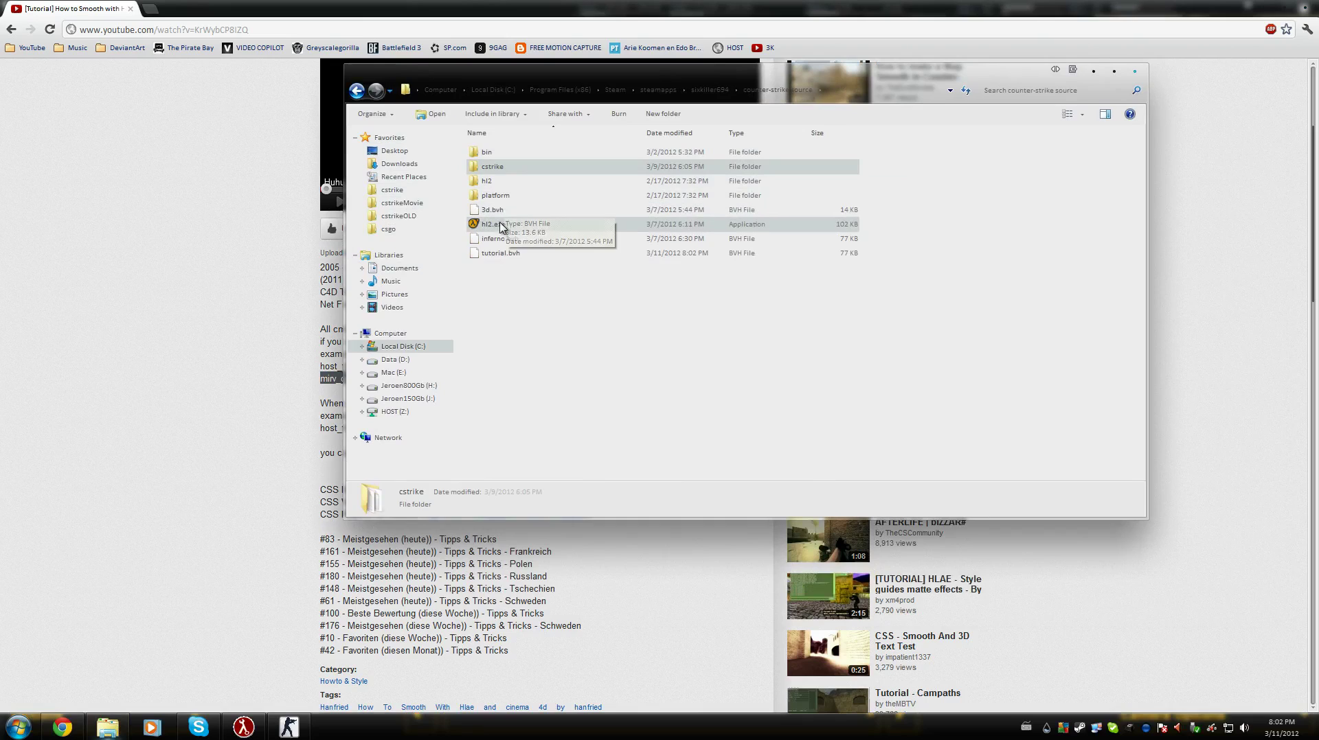
left_click(502, 253)
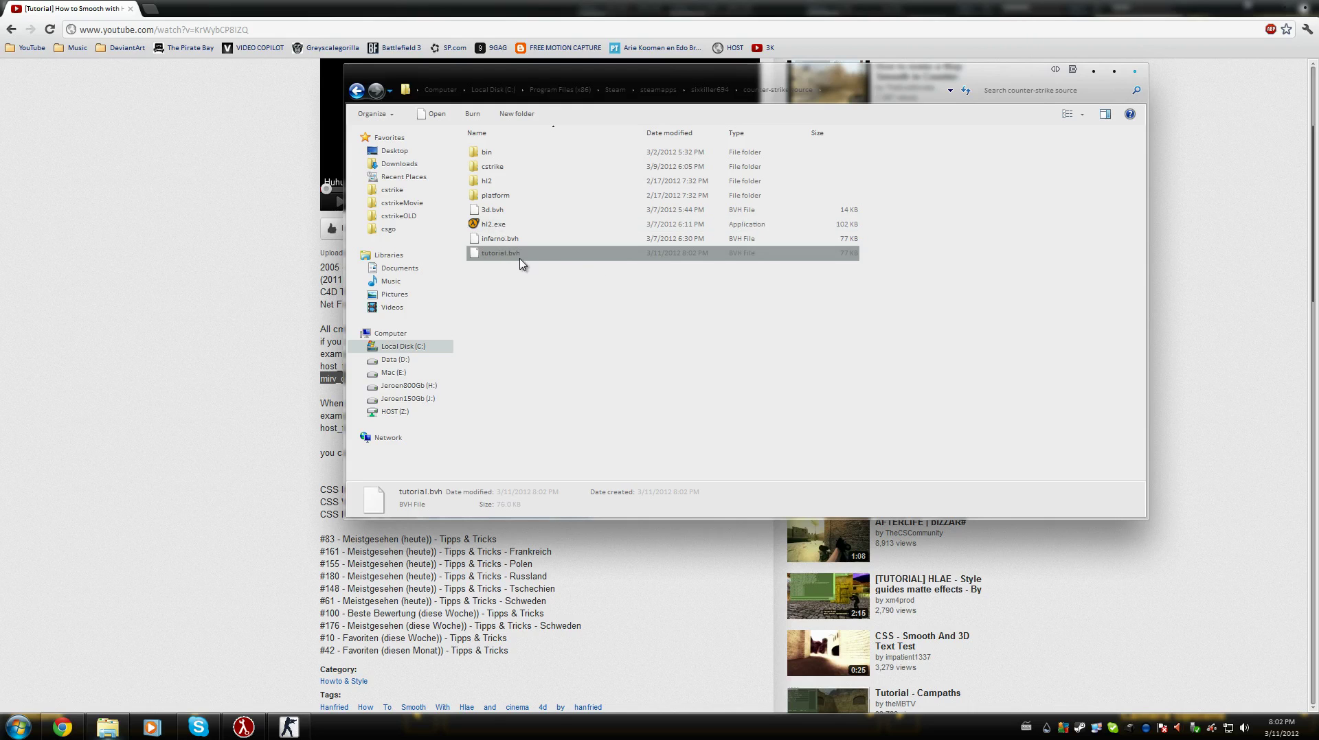
Stop the demo playback in the game, then return to the desktop and minimize the browser.
left_click(252, 735)
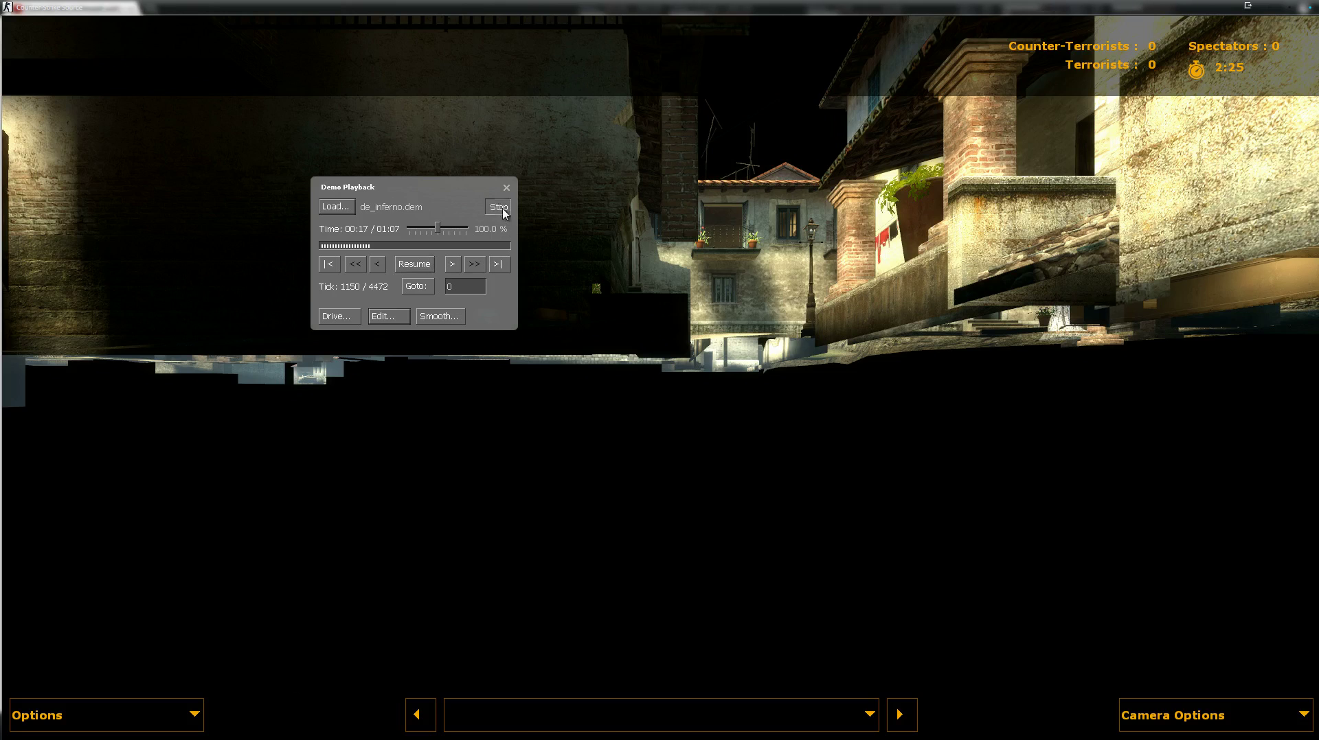
left_click(497, 206)
key("alt+Tab")
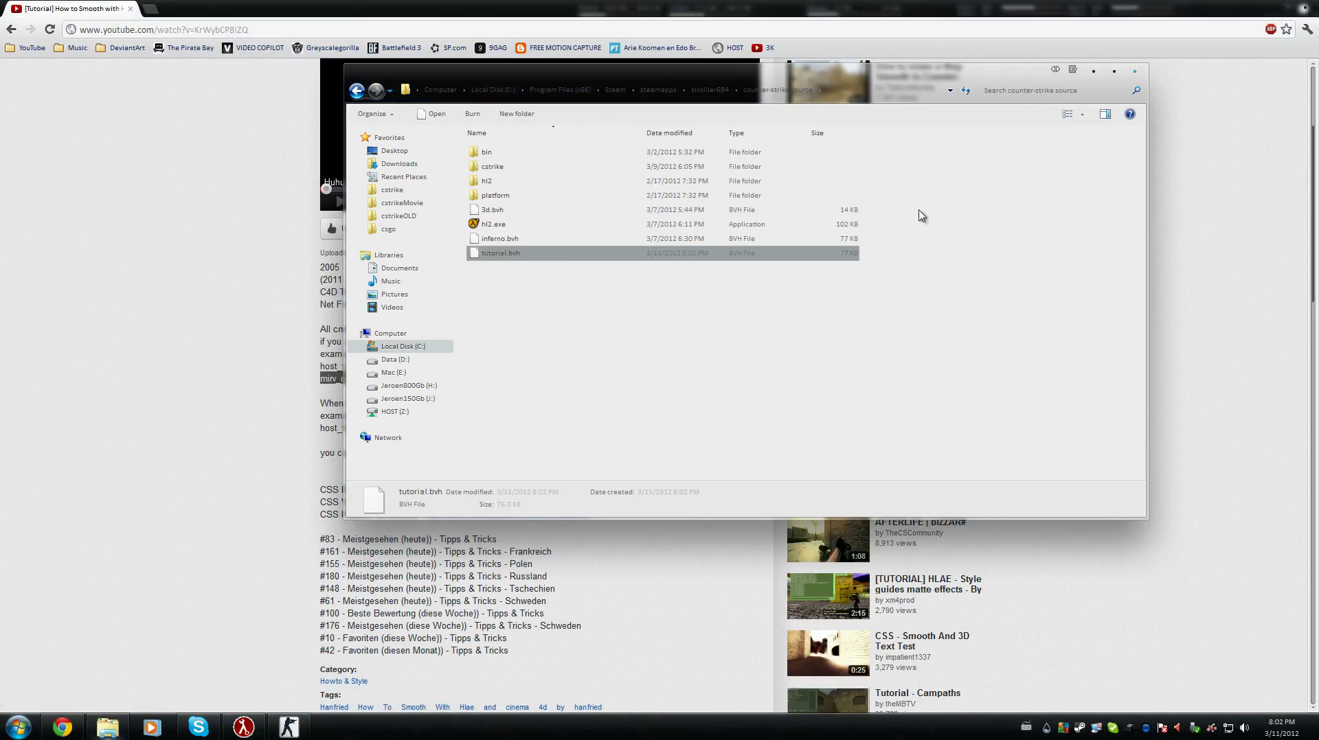
left_click(1281, 10)
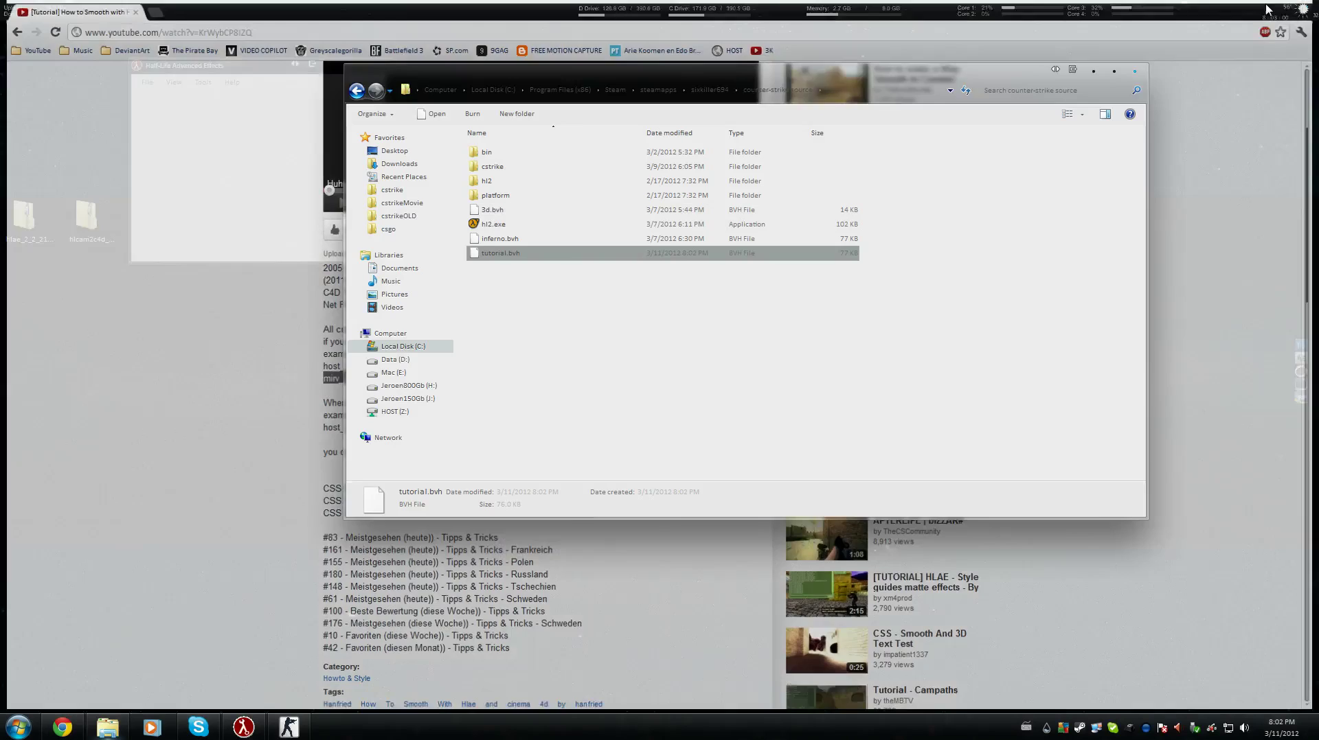
Launch Cinema 4D R13 with an empty project, then bring back the YouTube tutorial page.
left_click(1302, 374)
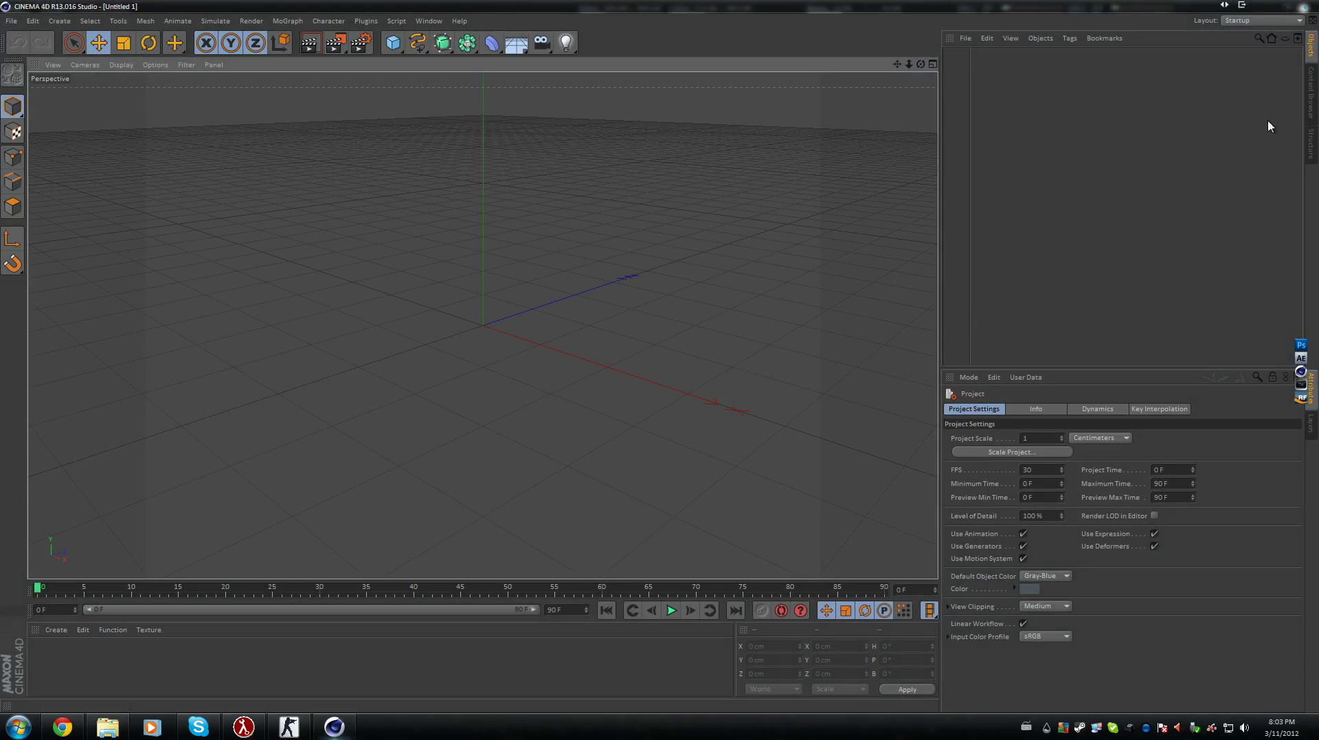
left_click(107, 727)
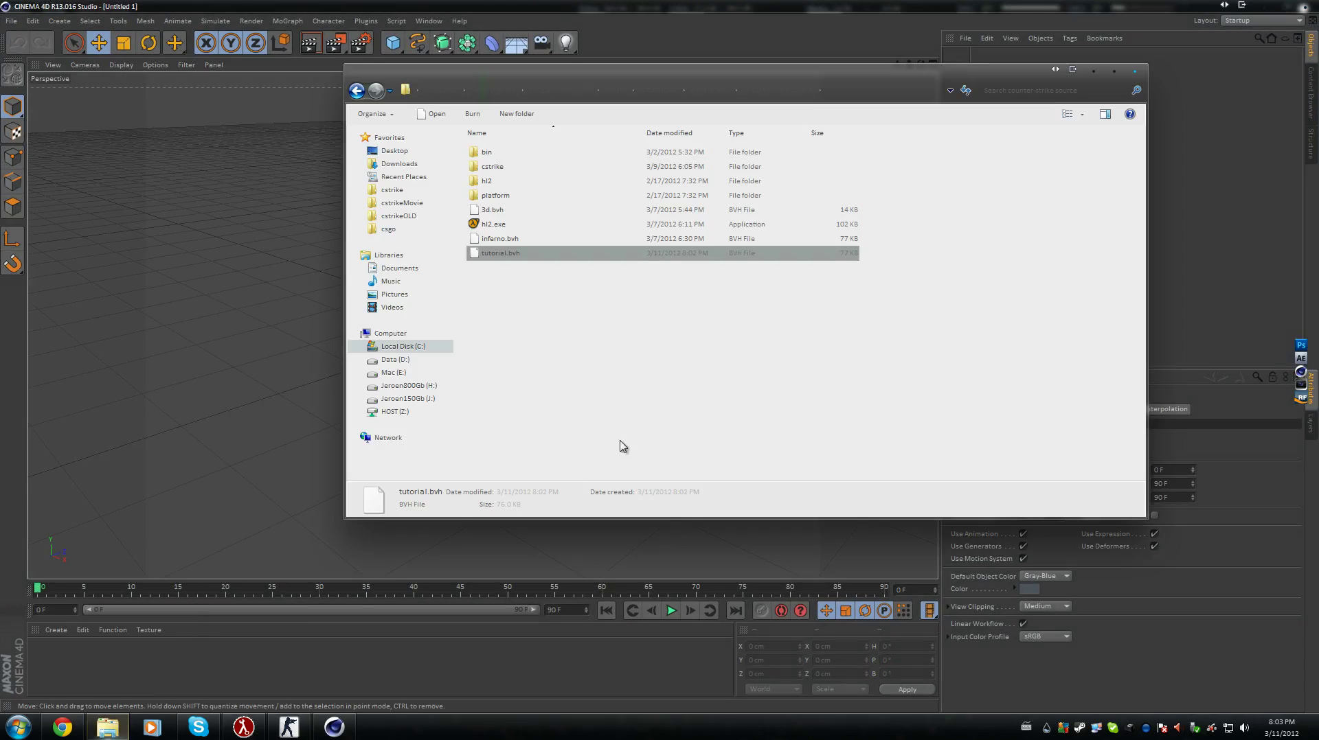
left_click(664, 410)
left_click(62, 727)
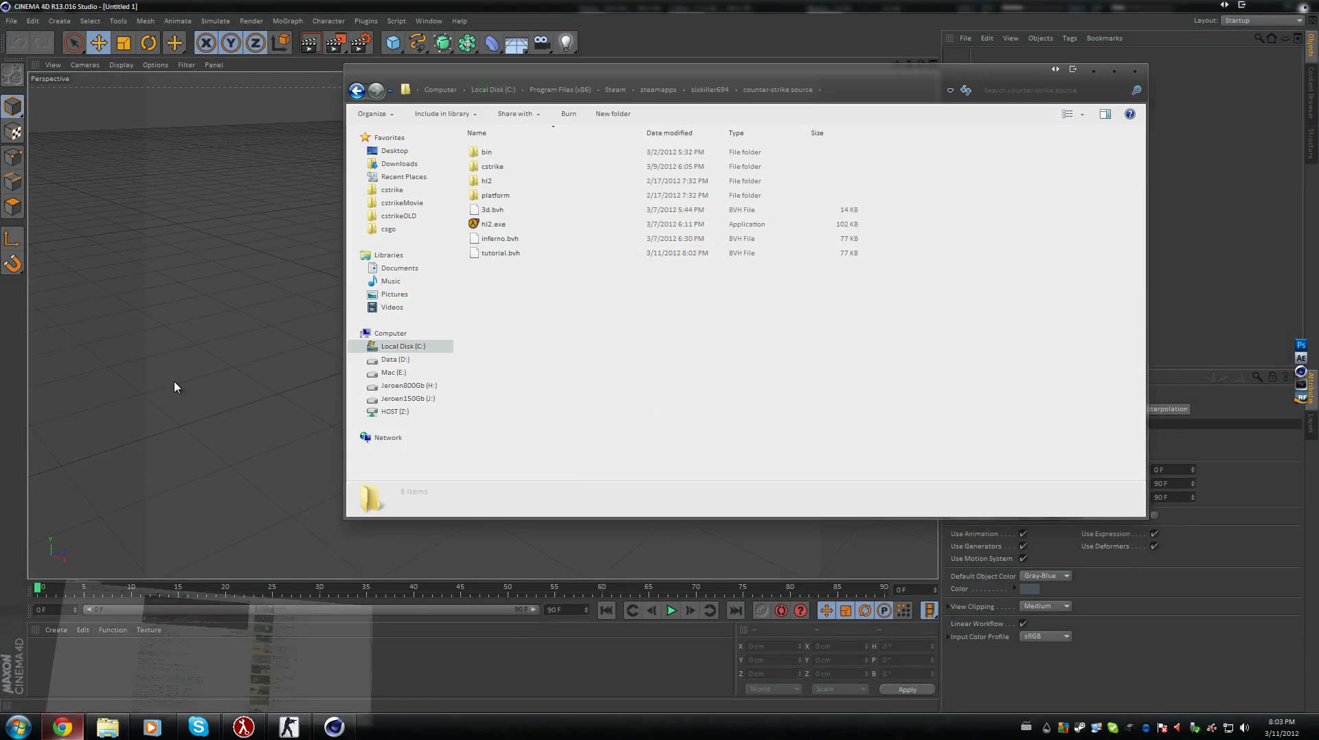
scroll(238, 235, "up", 3)
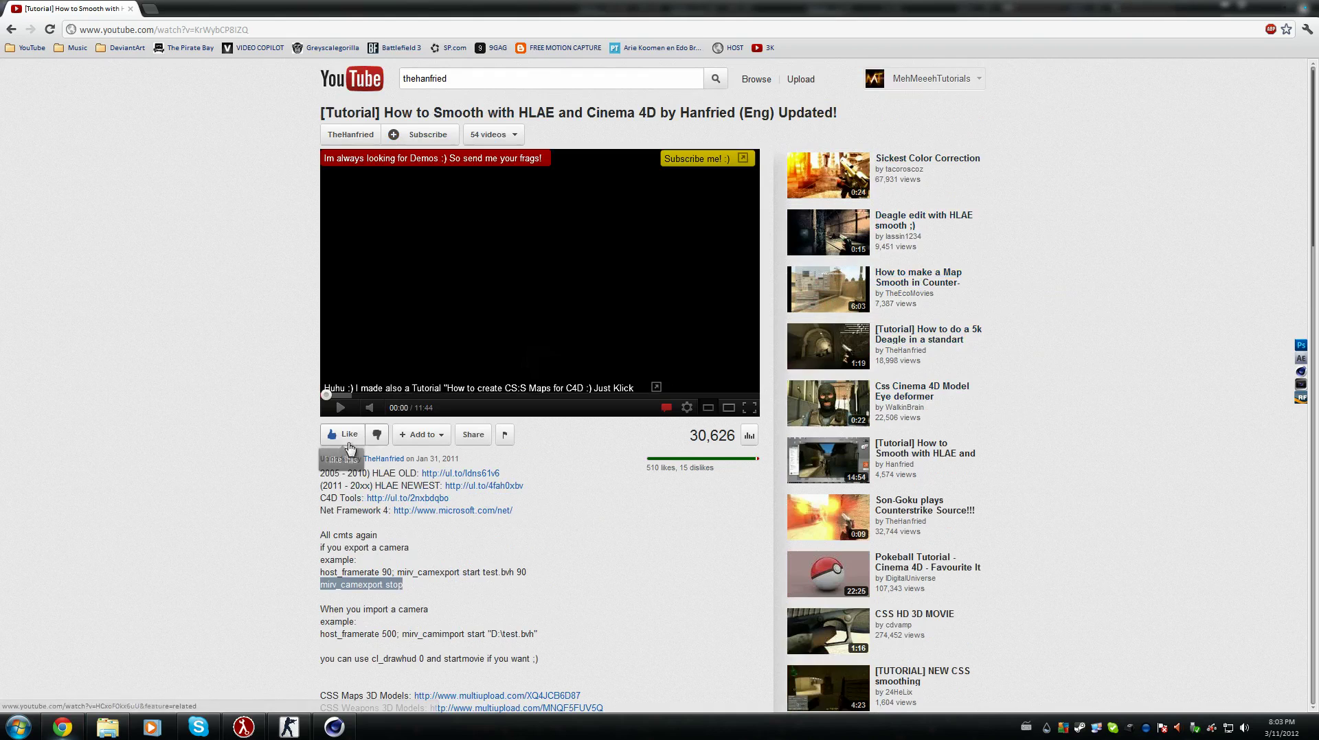
Open the How to create CSS maps for C4D video from the author's Tutorials playlist and expand its description.
left_click(371, 388)
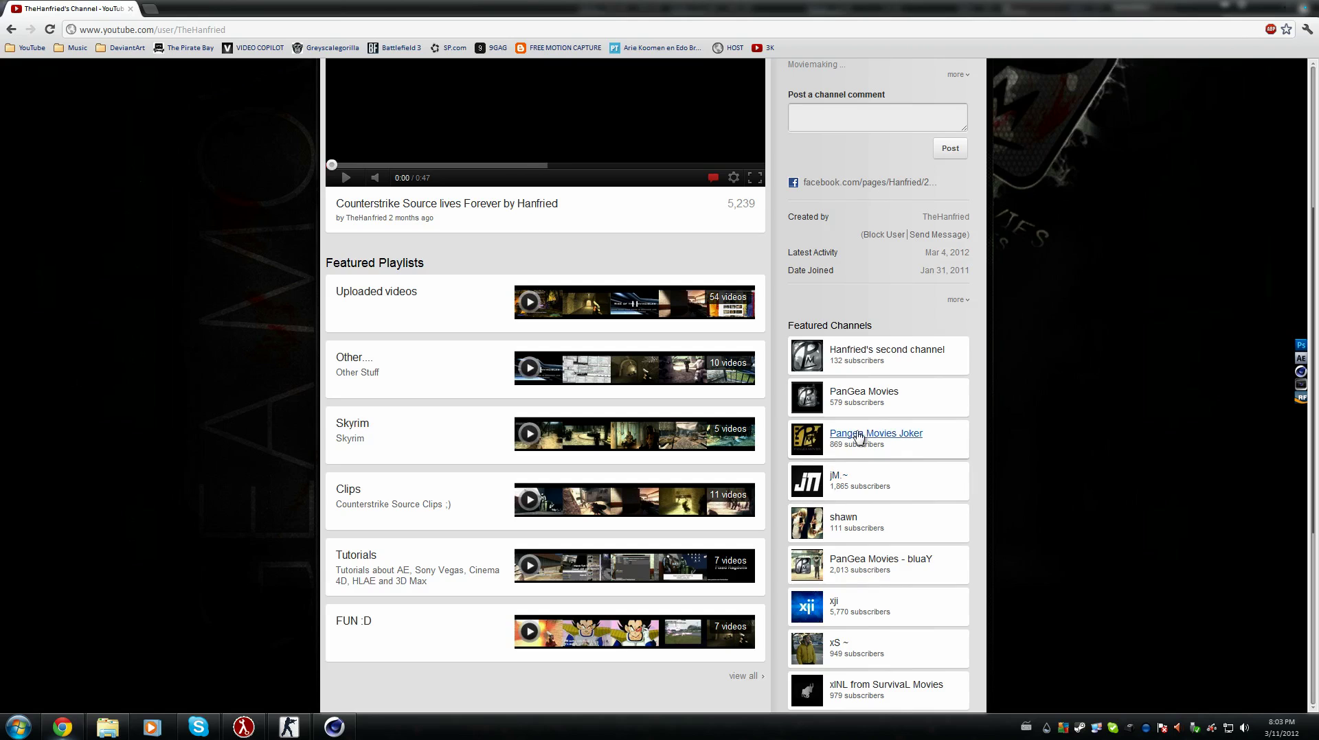
left_click(410, 558)
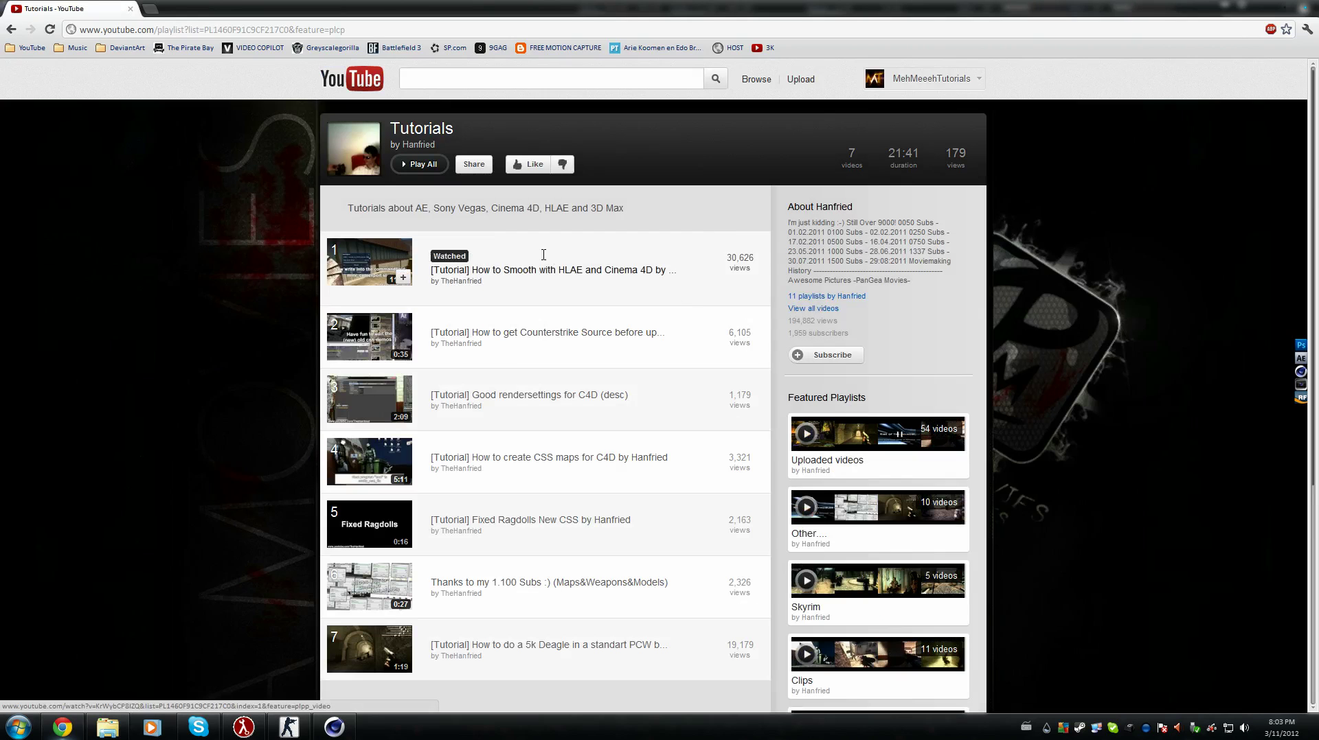
left_click(560, 458)
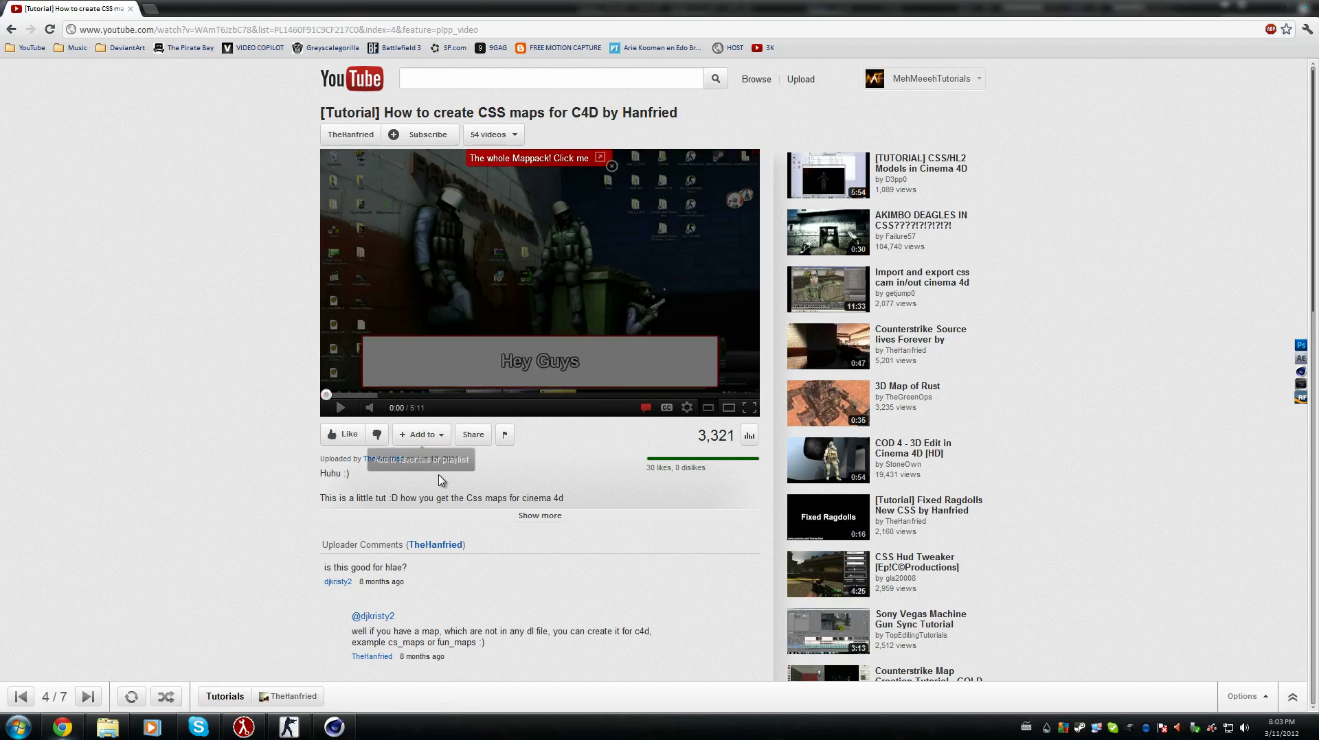
left_click(540, 516)
scroll(440, 330, "down", 3)
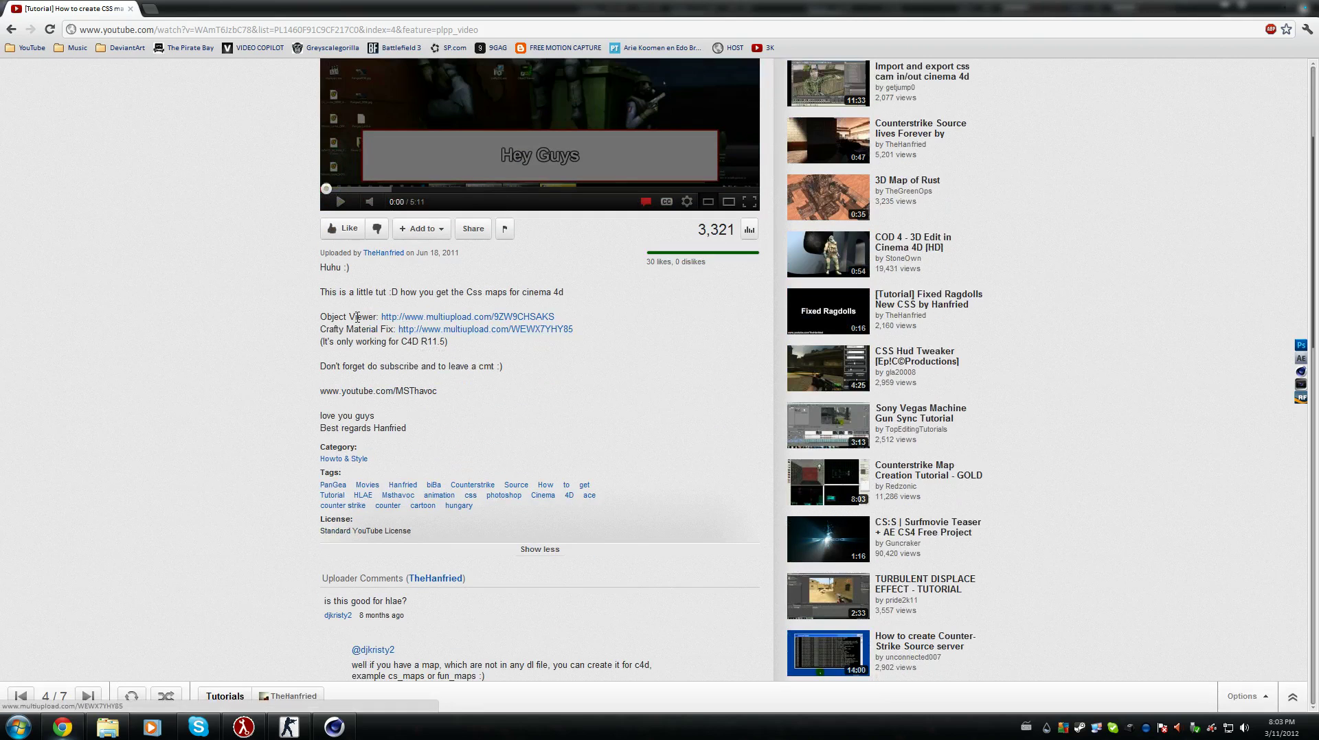
scroll(360, 323, "down", 2)
scroll(565, 427, "up", 5)
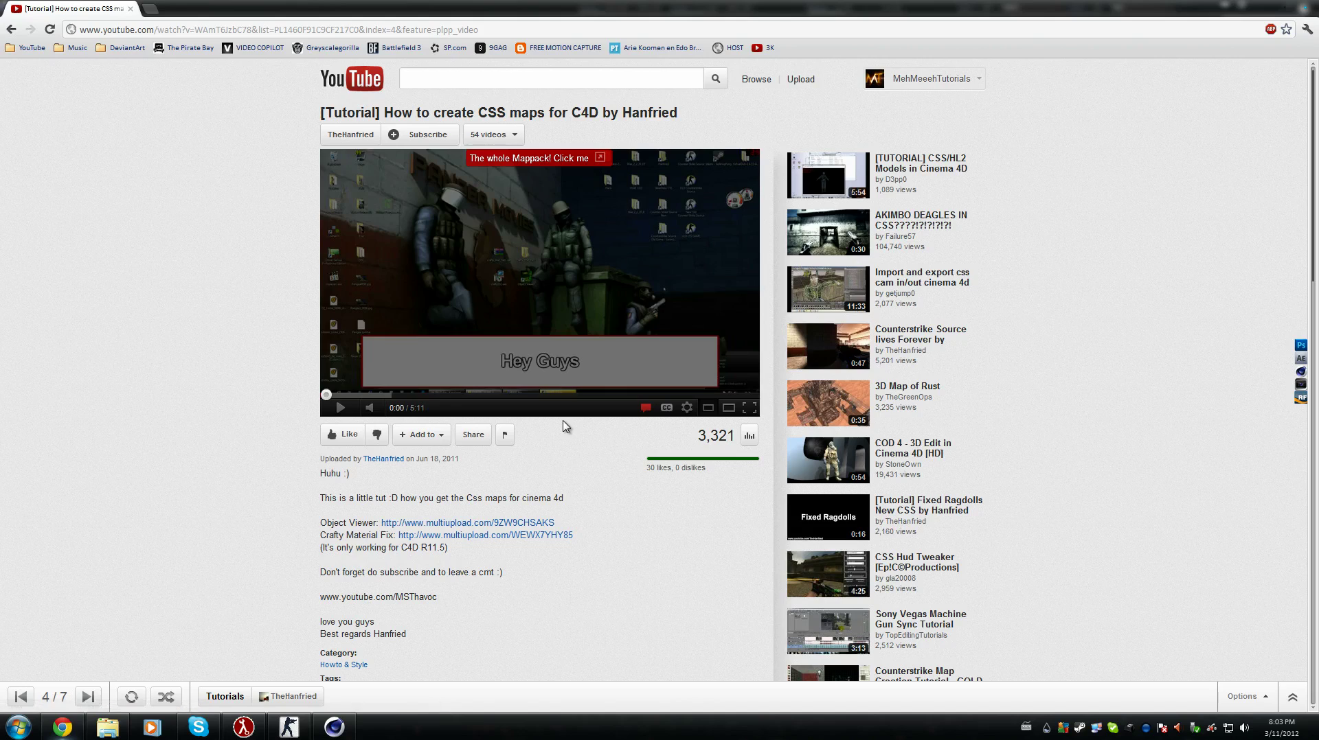
Search 'clayman90 cinema4e', open Counter-Strike: Source Maps for Cinema 4D, and expand its map links.
left_click(509, 85)
type("v")
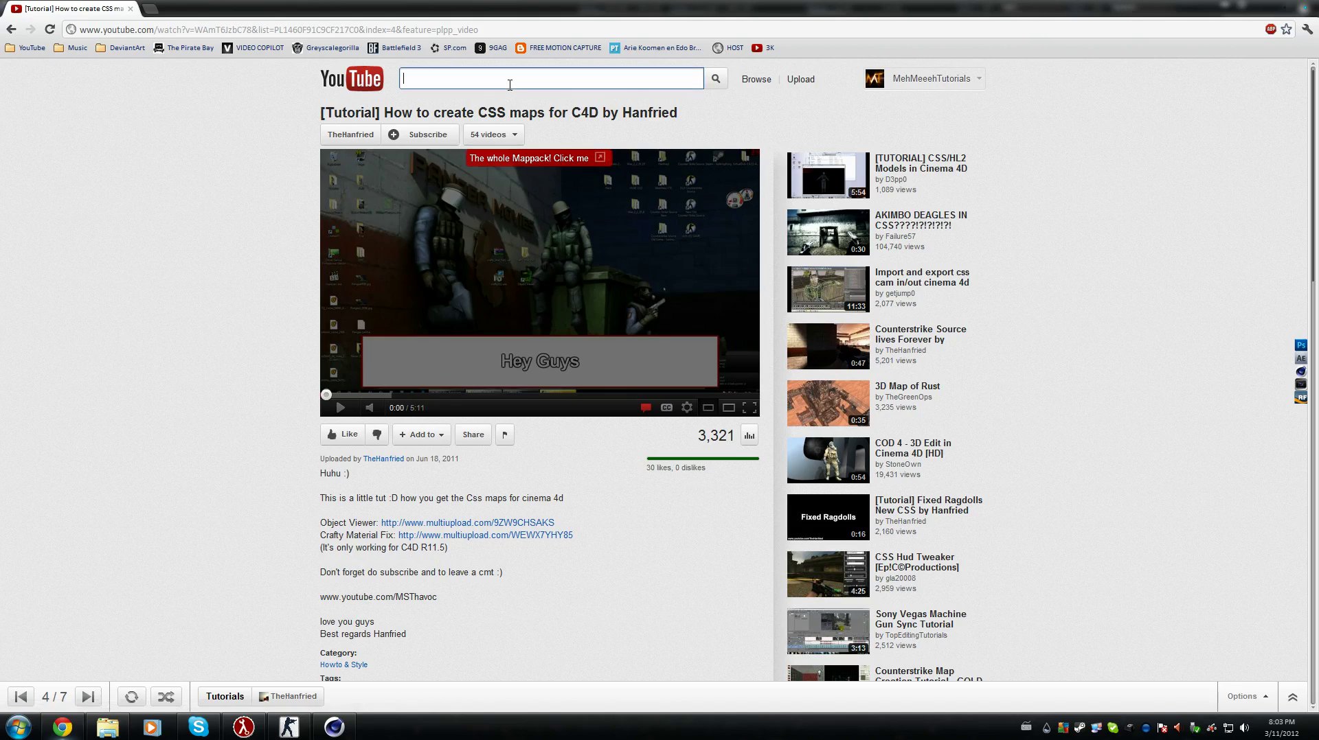
key("BackSpace")
type("claym")
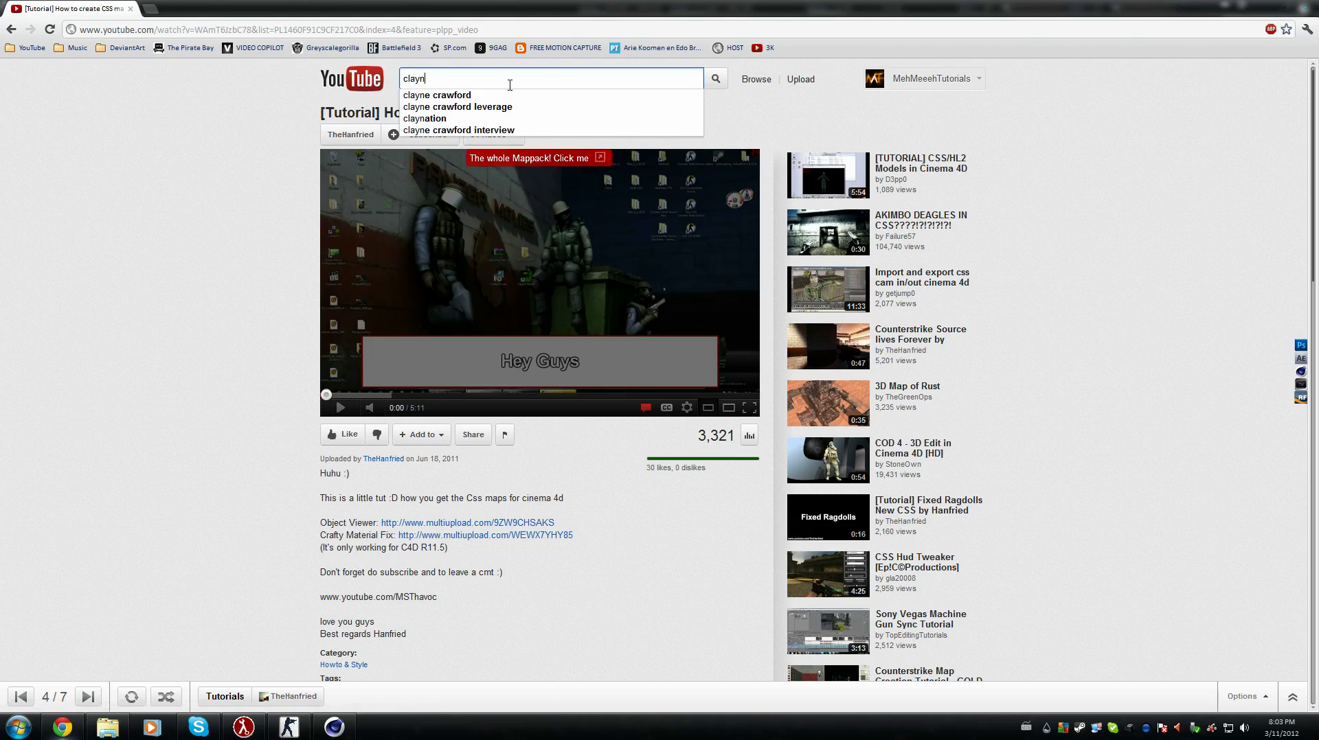
type("an90 ")
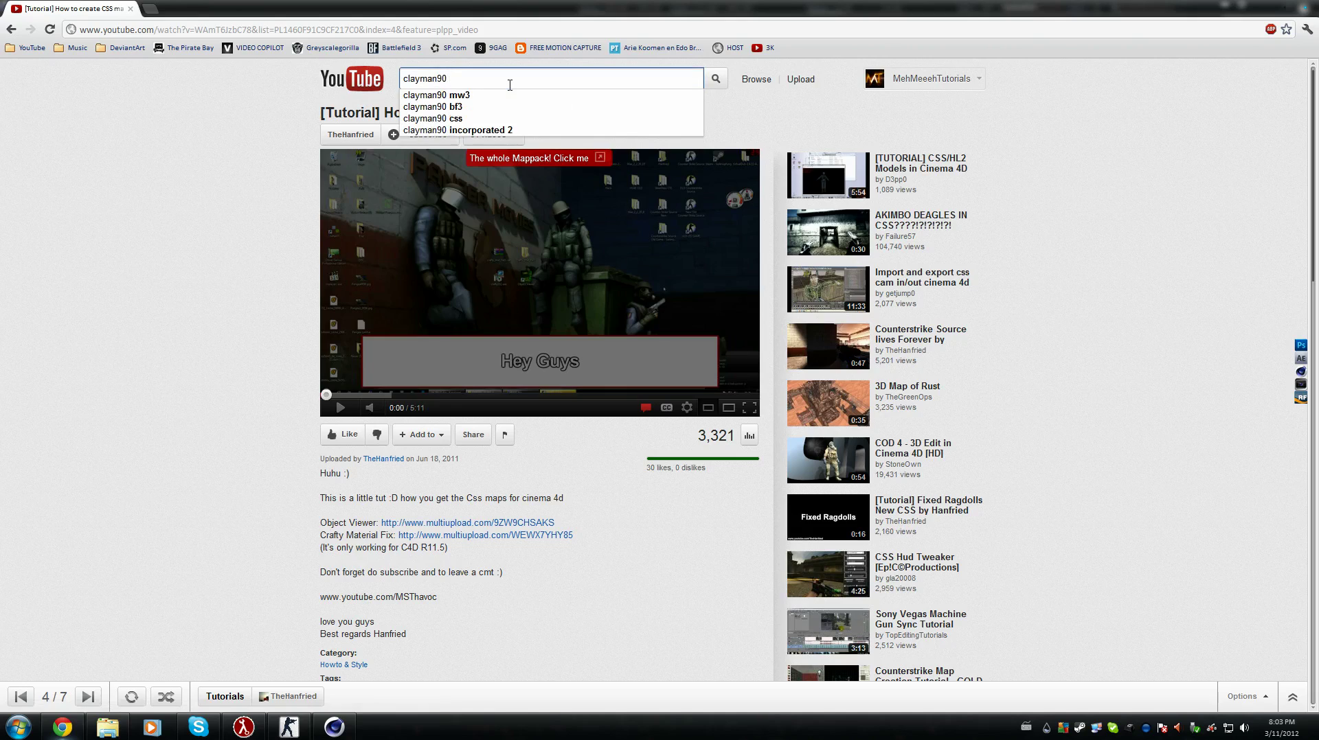
type("cinema4e")
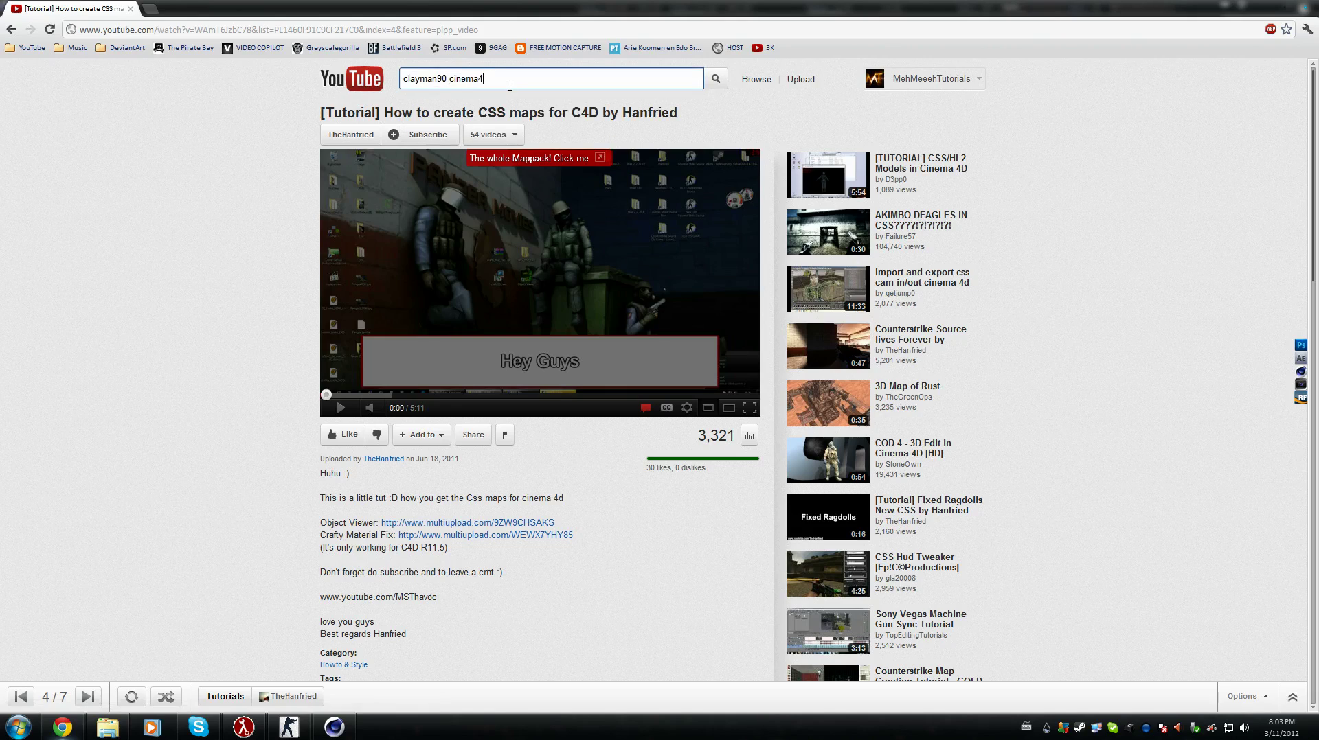
key("Return")
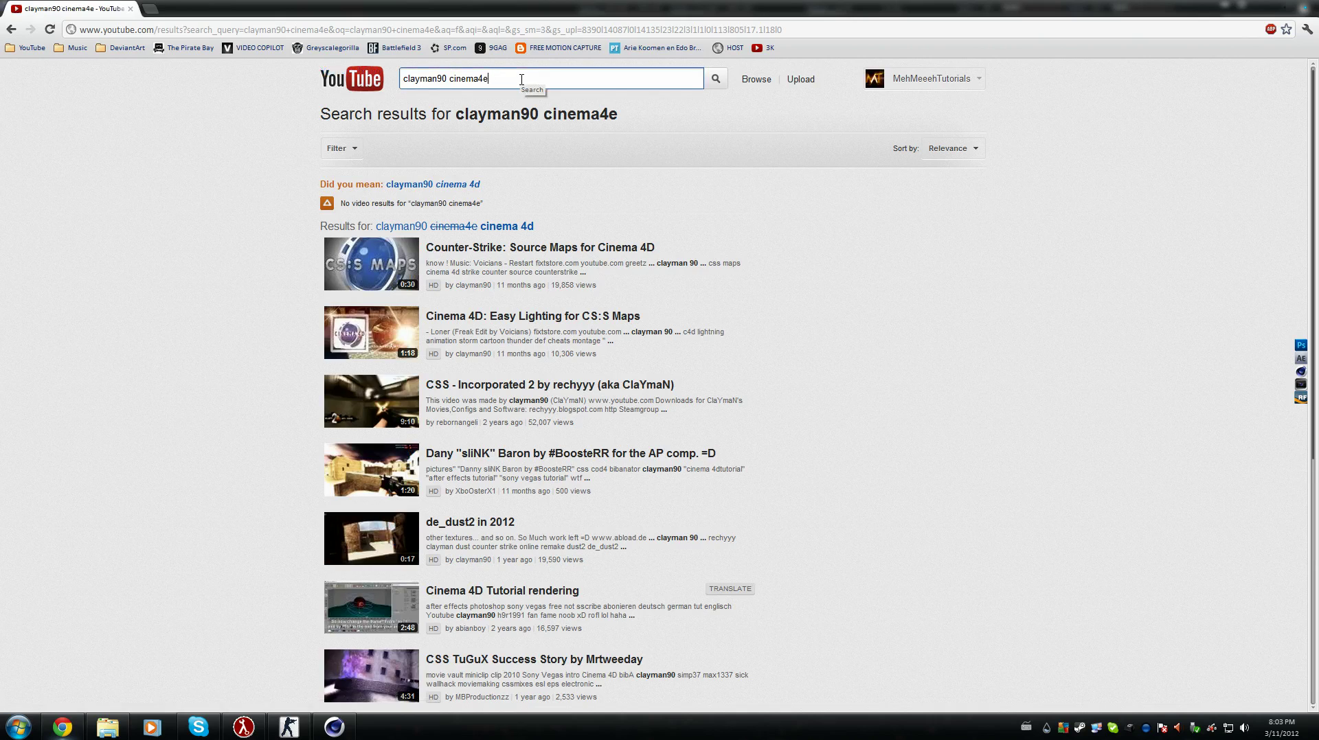
left_click(579, 248)
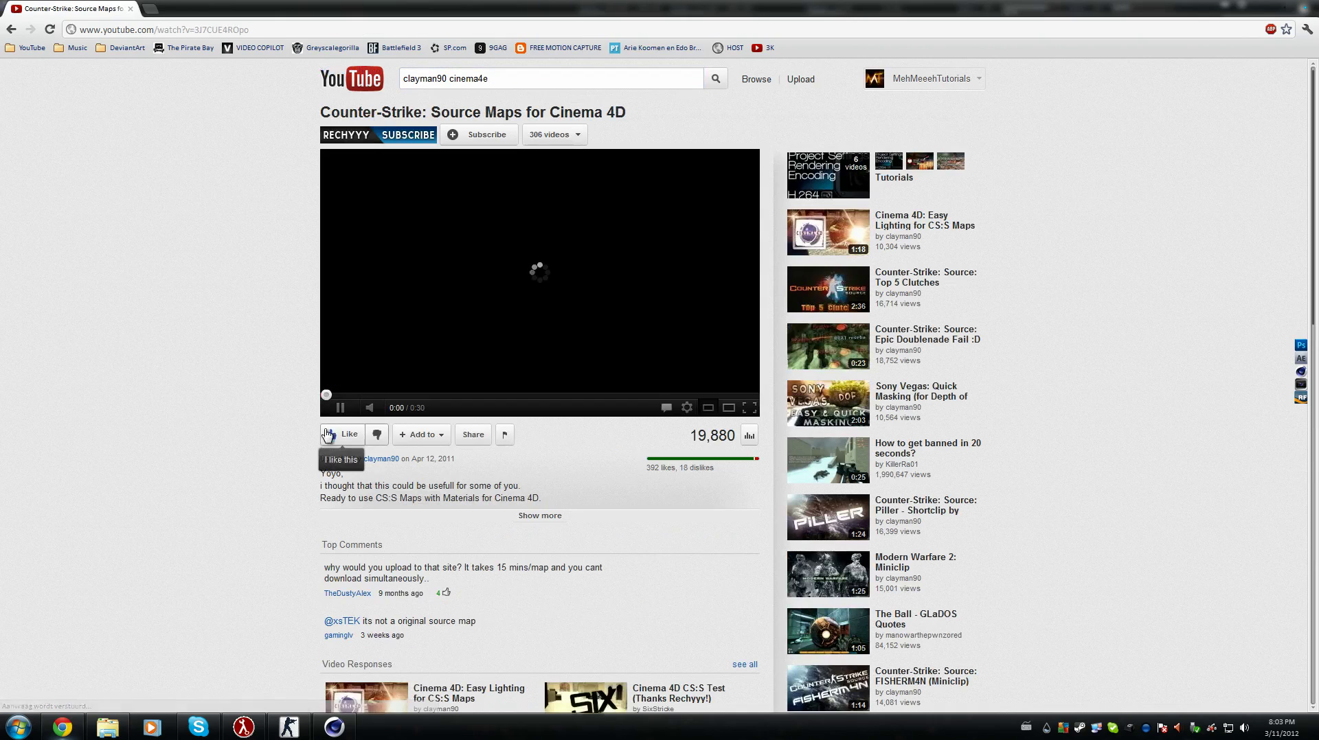
left_click(561, 519)
scroll(422, 503, "down", 2)
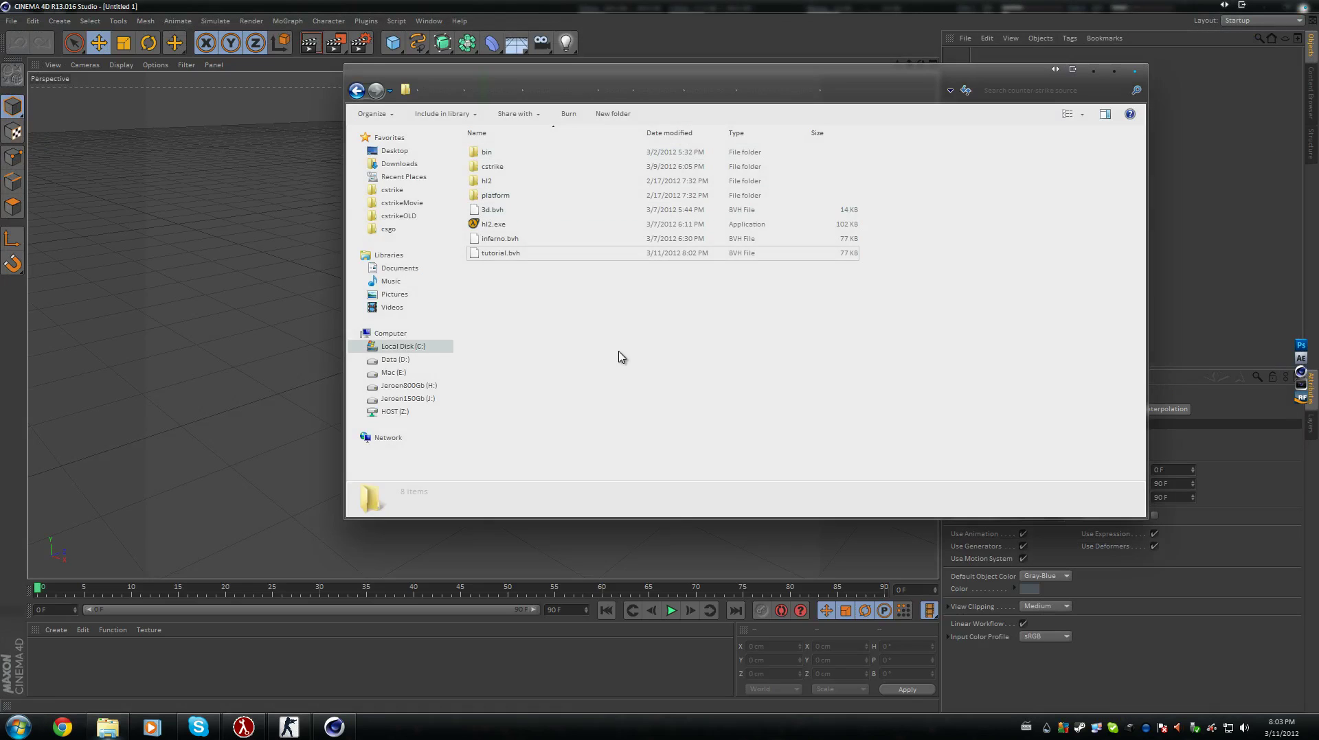
Navigate from drive H: through 4. Counter Strike Source Footage and CSS 3D Maps to de_inferno.
left_click(409, 385)
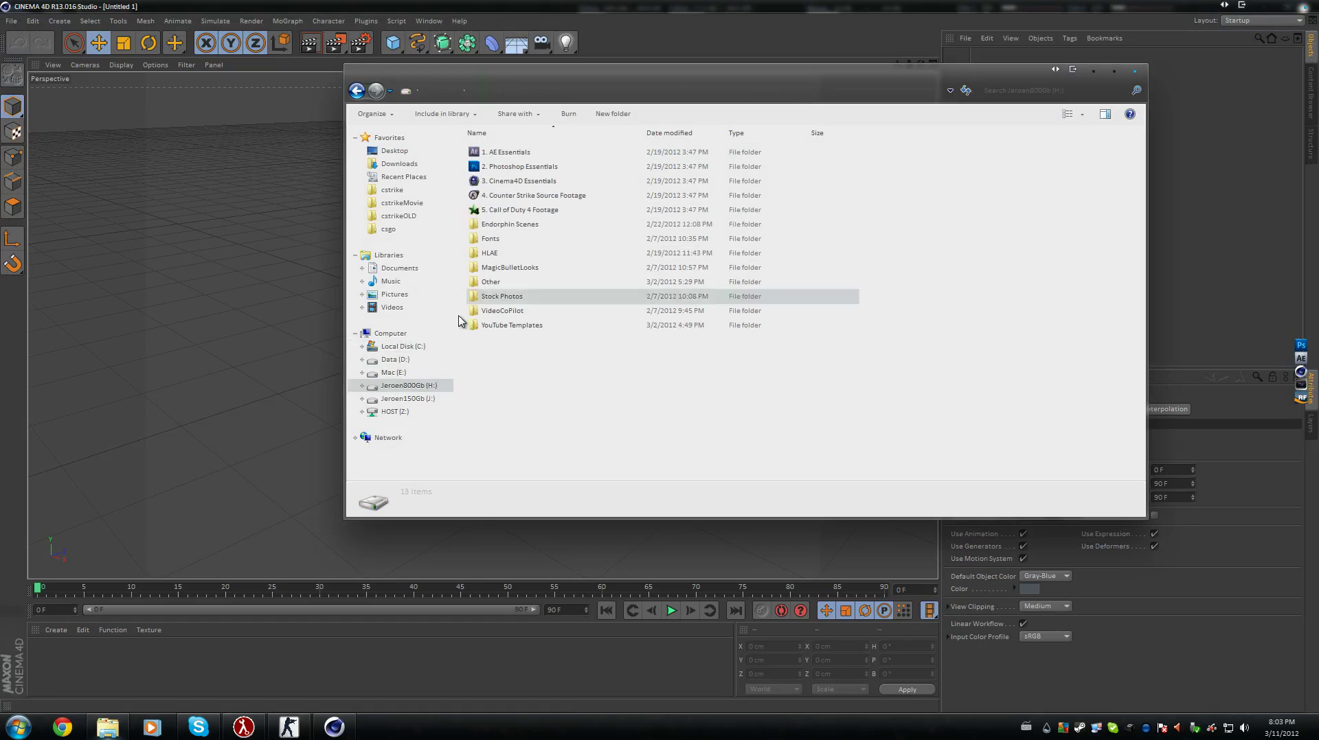
left_click(522, 198)
double_click(522, 197)
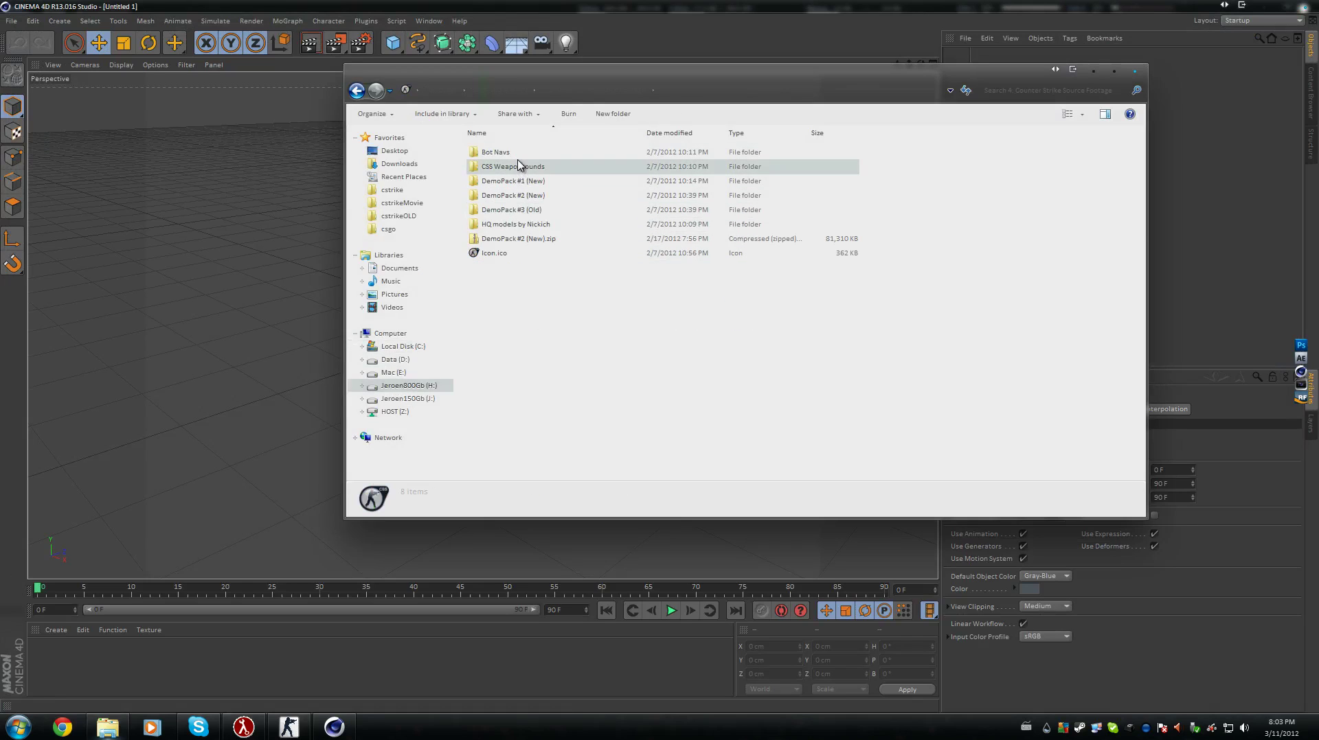
key("alt+Left")
double_click(513, 195)
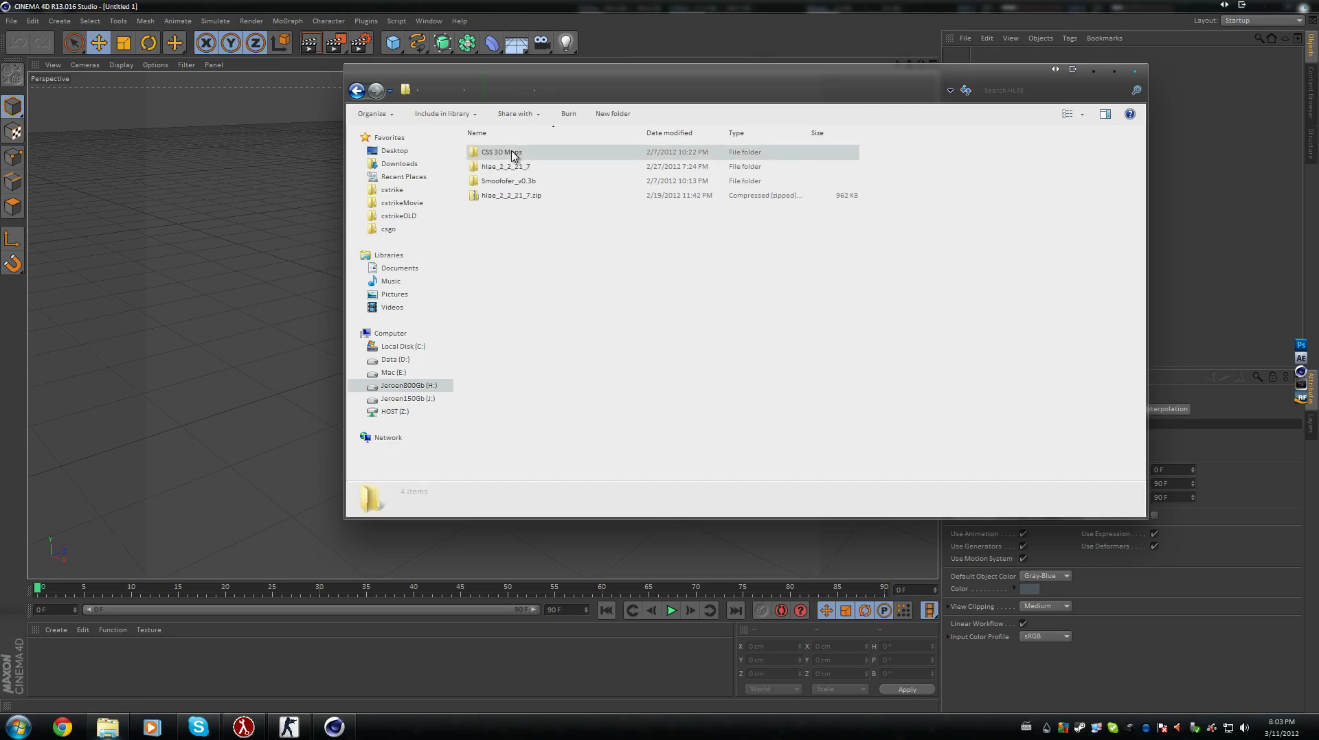
double_click(511, 152)
double_click(505, 182)
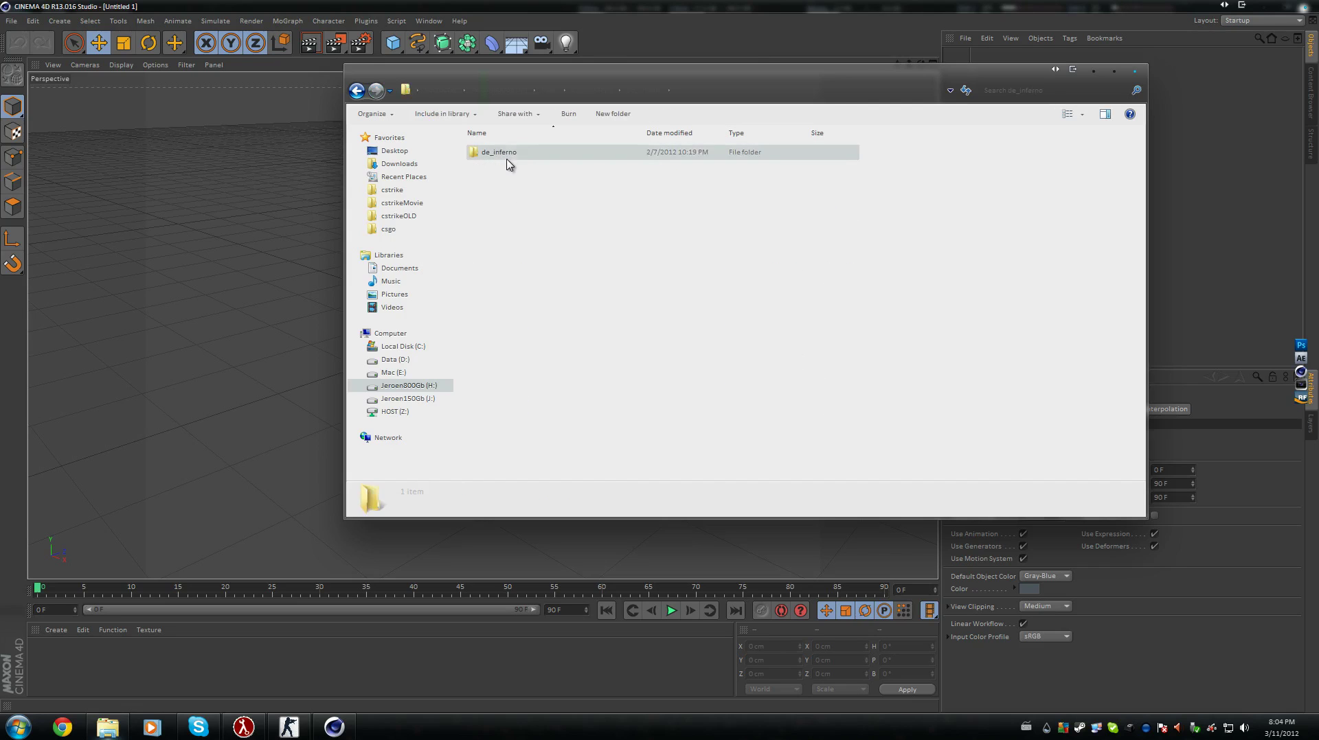
Open de_inferno.c4d, dismiss the missing-plugins warning, and orbit to an overview of the town.
double_click(506, 167)
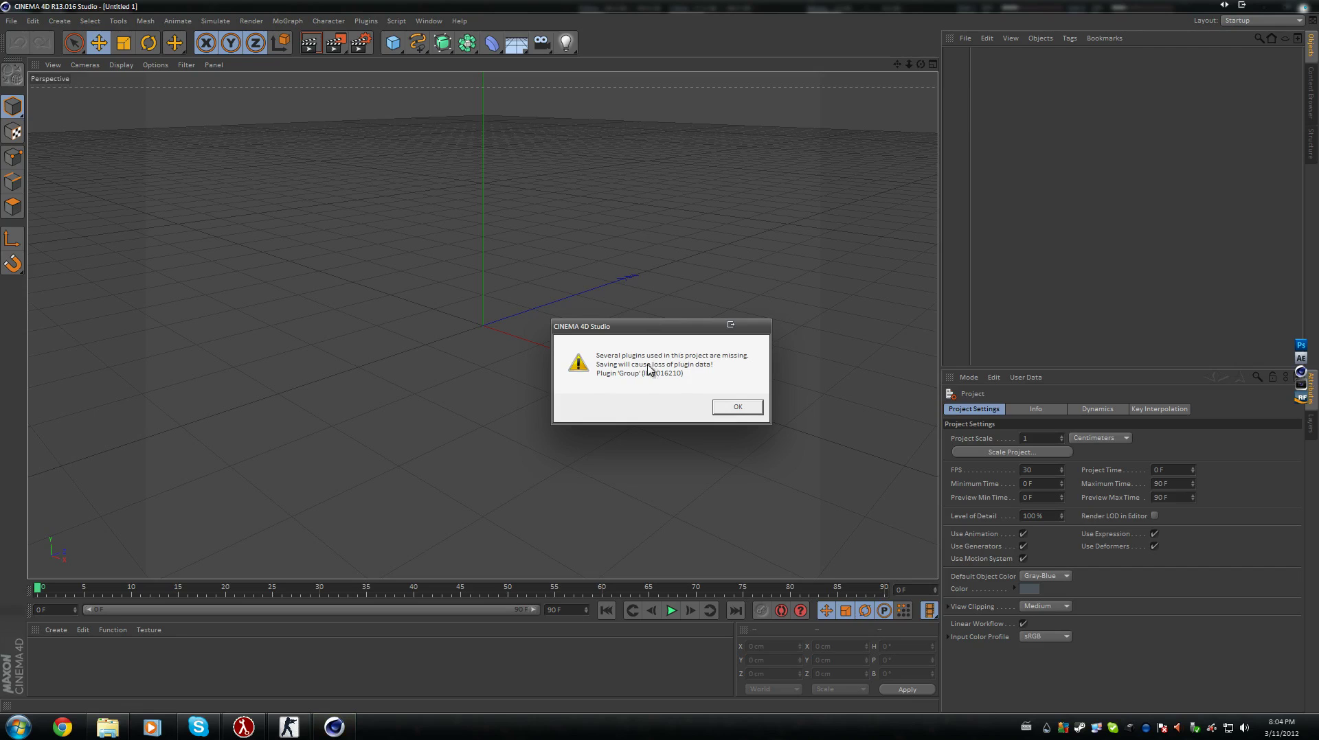
left_click(737, 408)
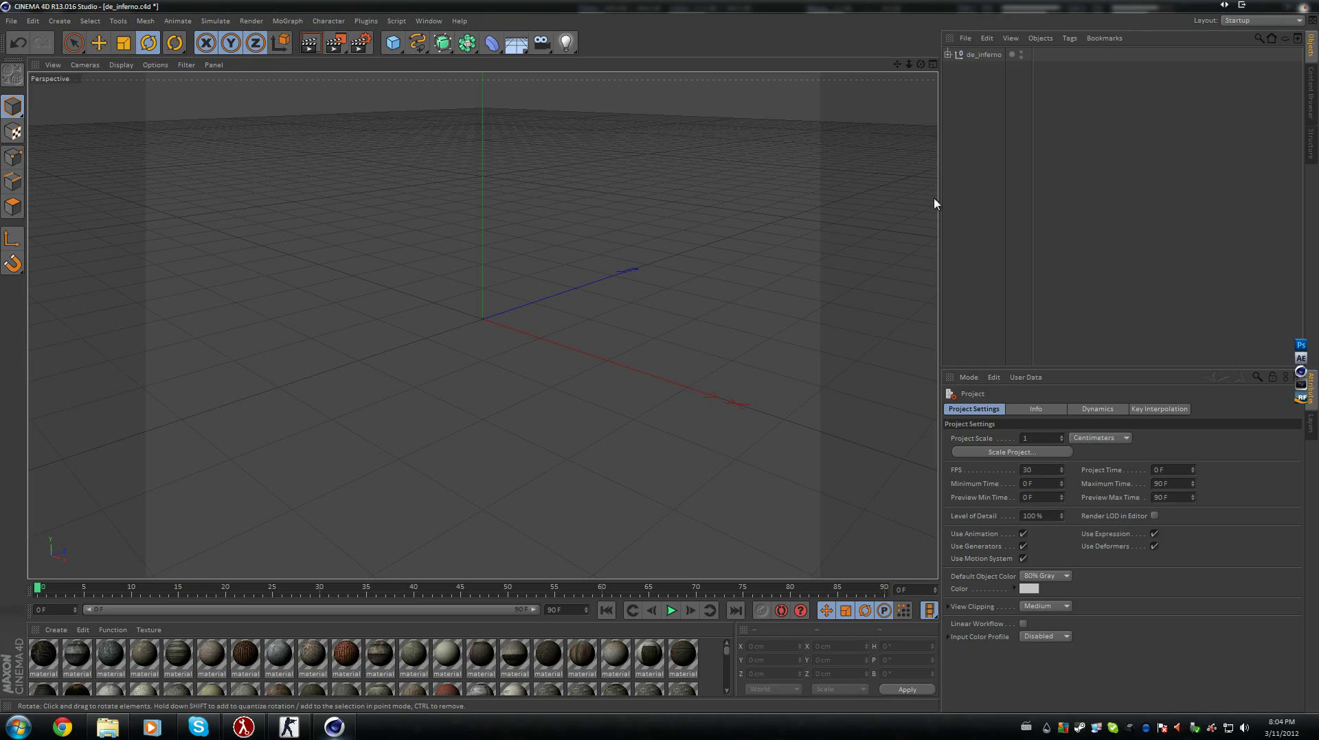
left_click_drag(511, 262, 529, 304)
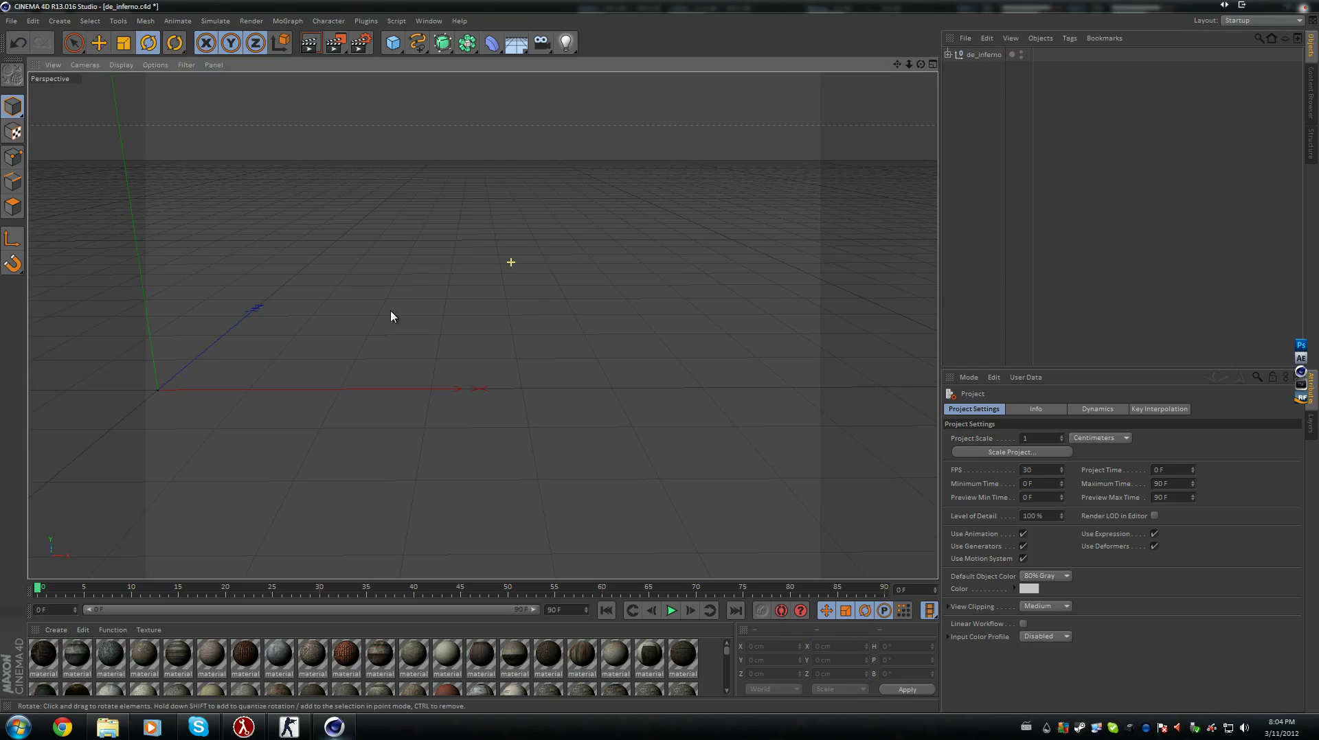
left_click_drag(466, 322, 494, 309)
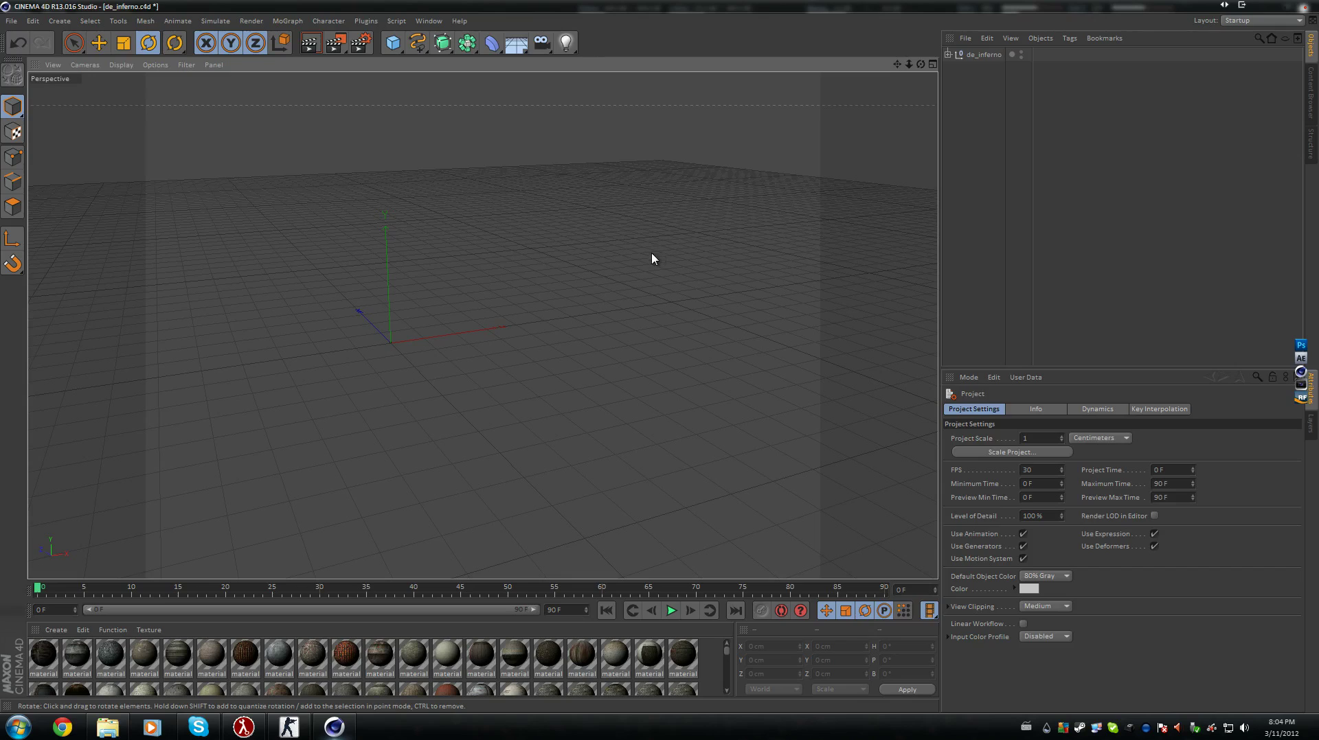
left_click_drag(653, 259, 1069, 82)
left_click_drag(760, 259, 744, 230)
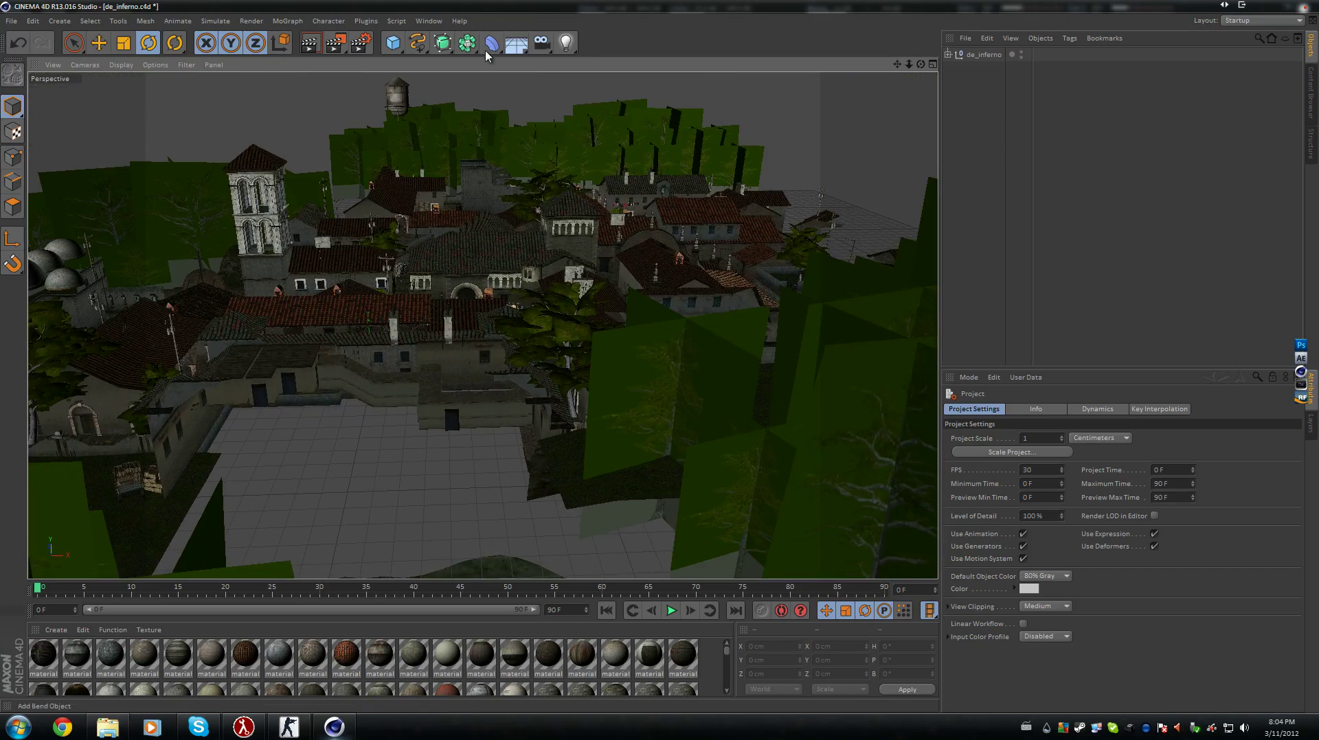
left_click(366, 22)
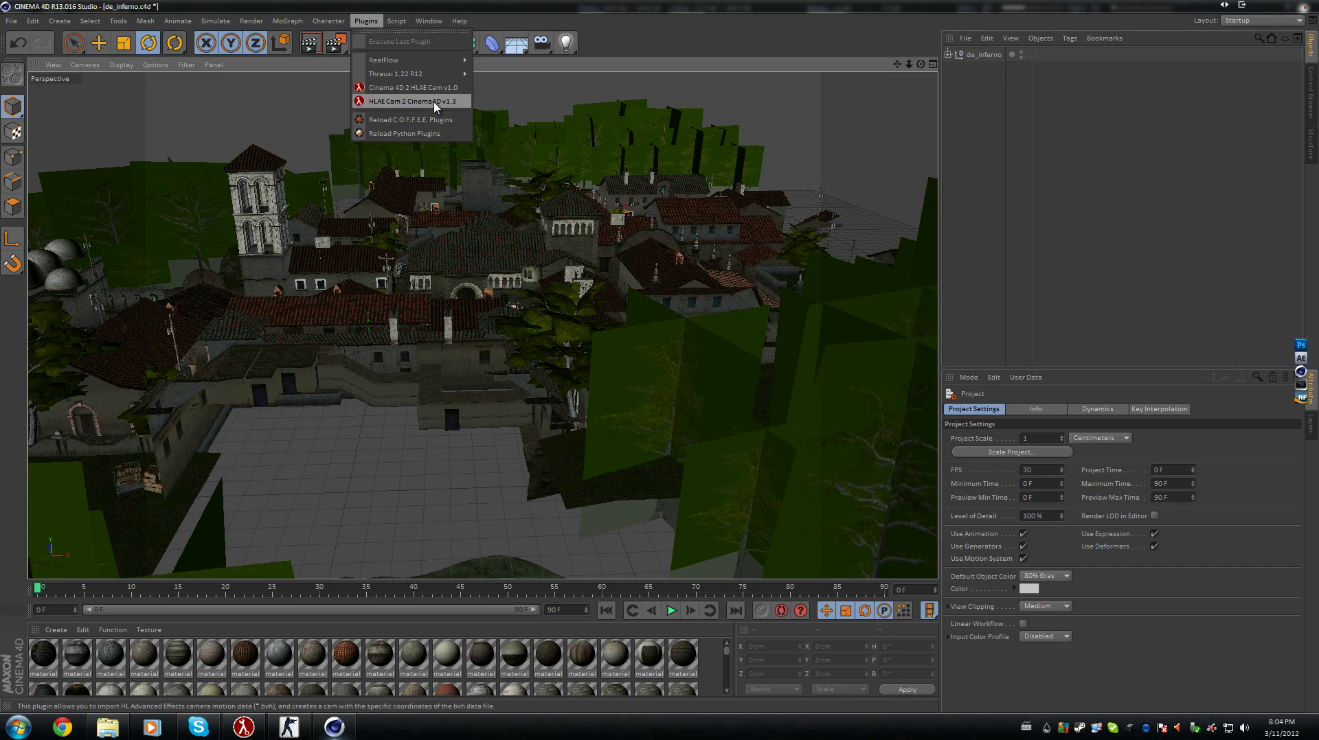
Use HLAE Cam 2 Cinema4D v1.3 to import tutorial.bvh from counter-strike source as HLAE Cam 0.
left_click(391, 102)
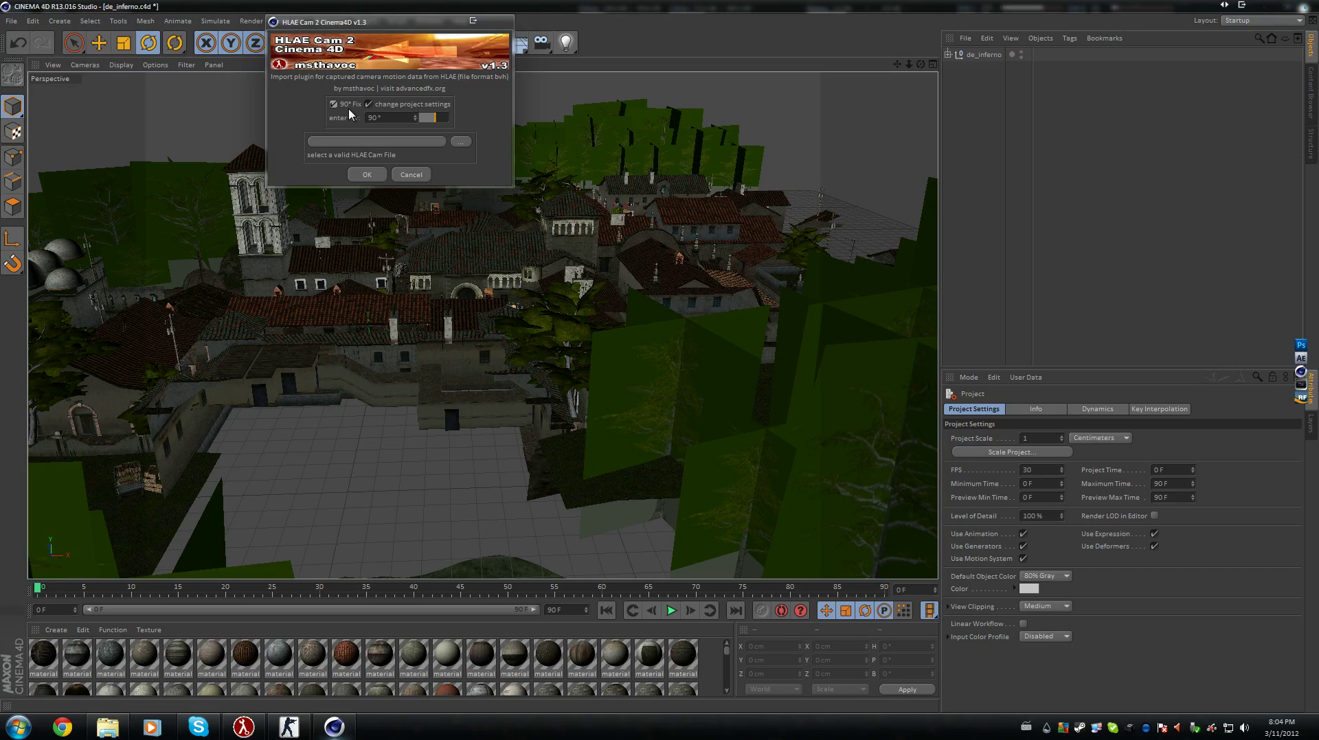
left_click(461, 142)
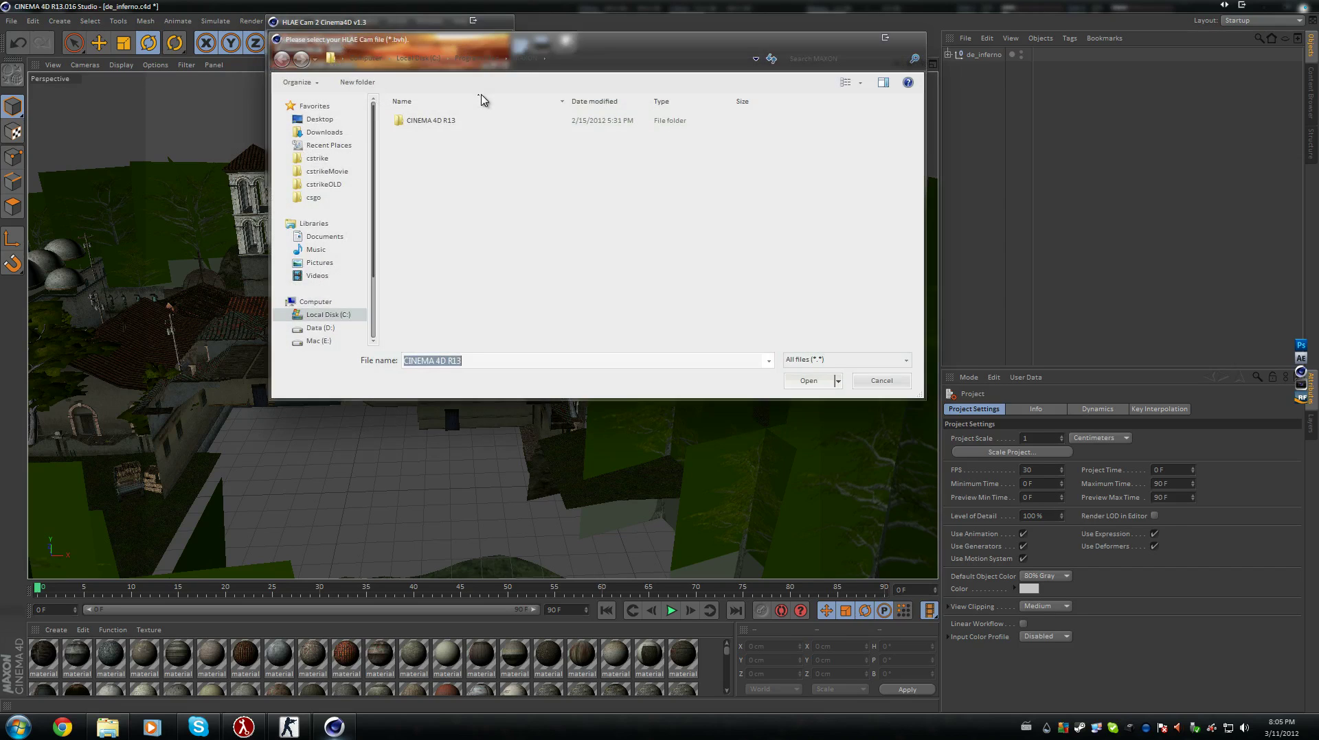
left_click(336, 171)
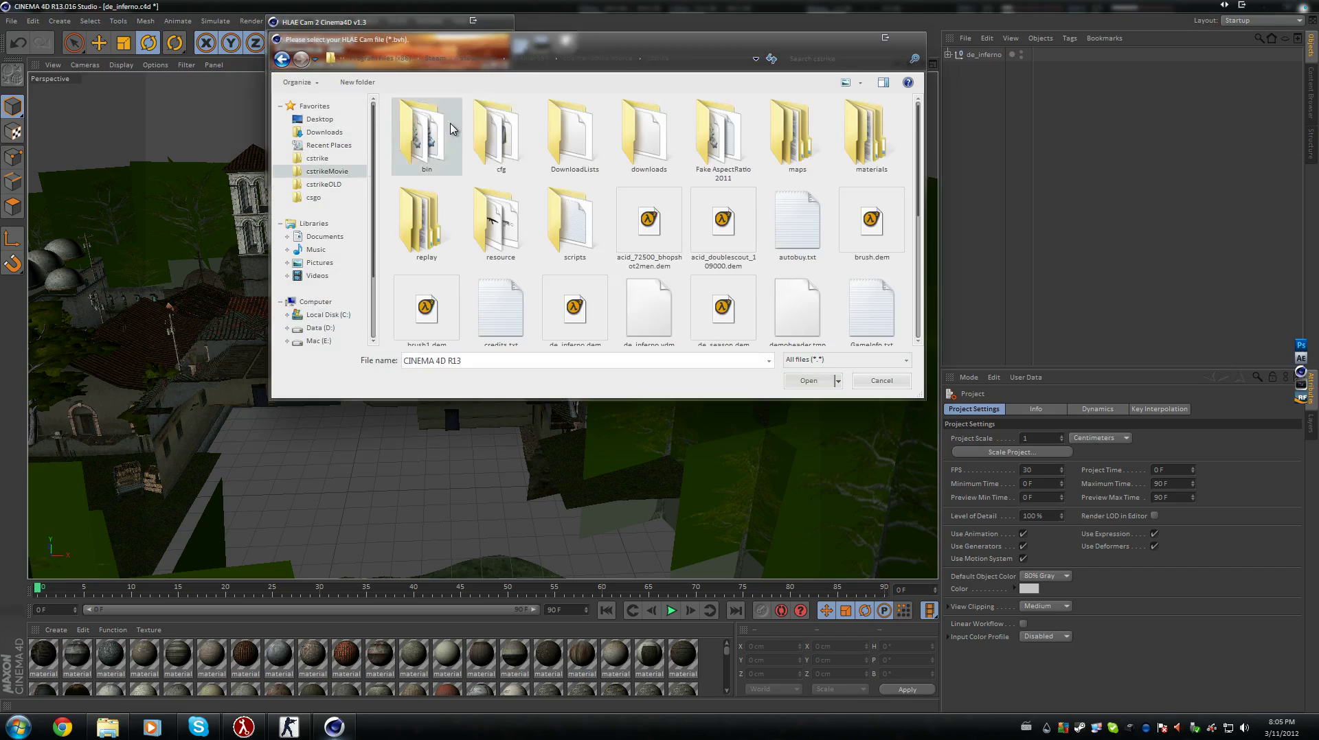
left_click(641, 60)
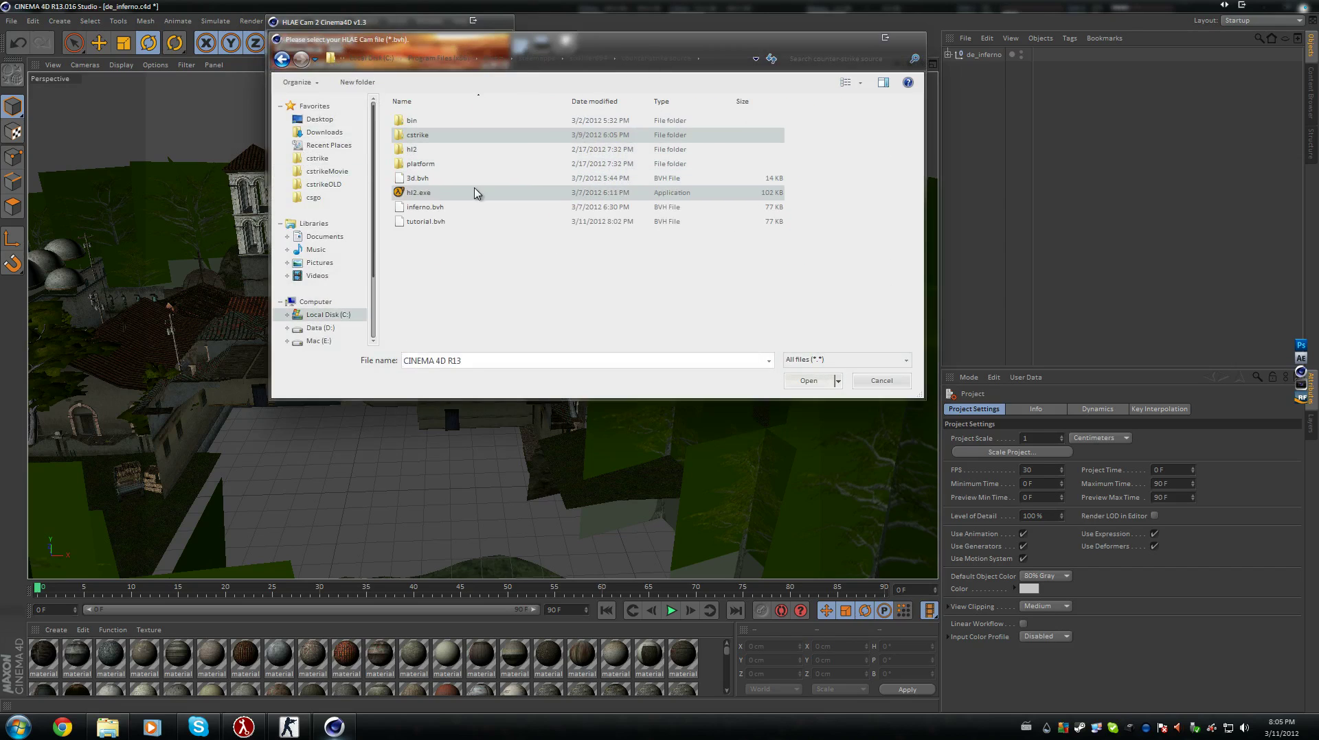
left_click(449, 221)
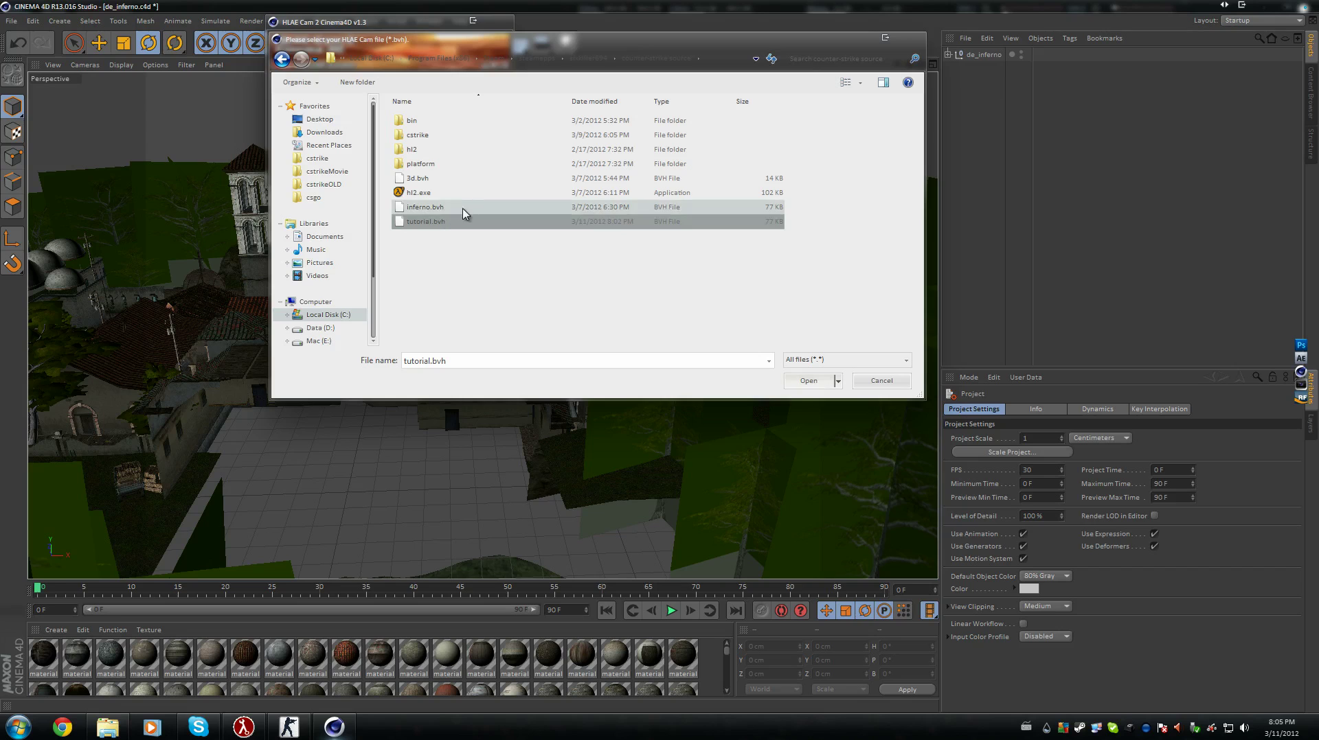
left_click(809, 381)
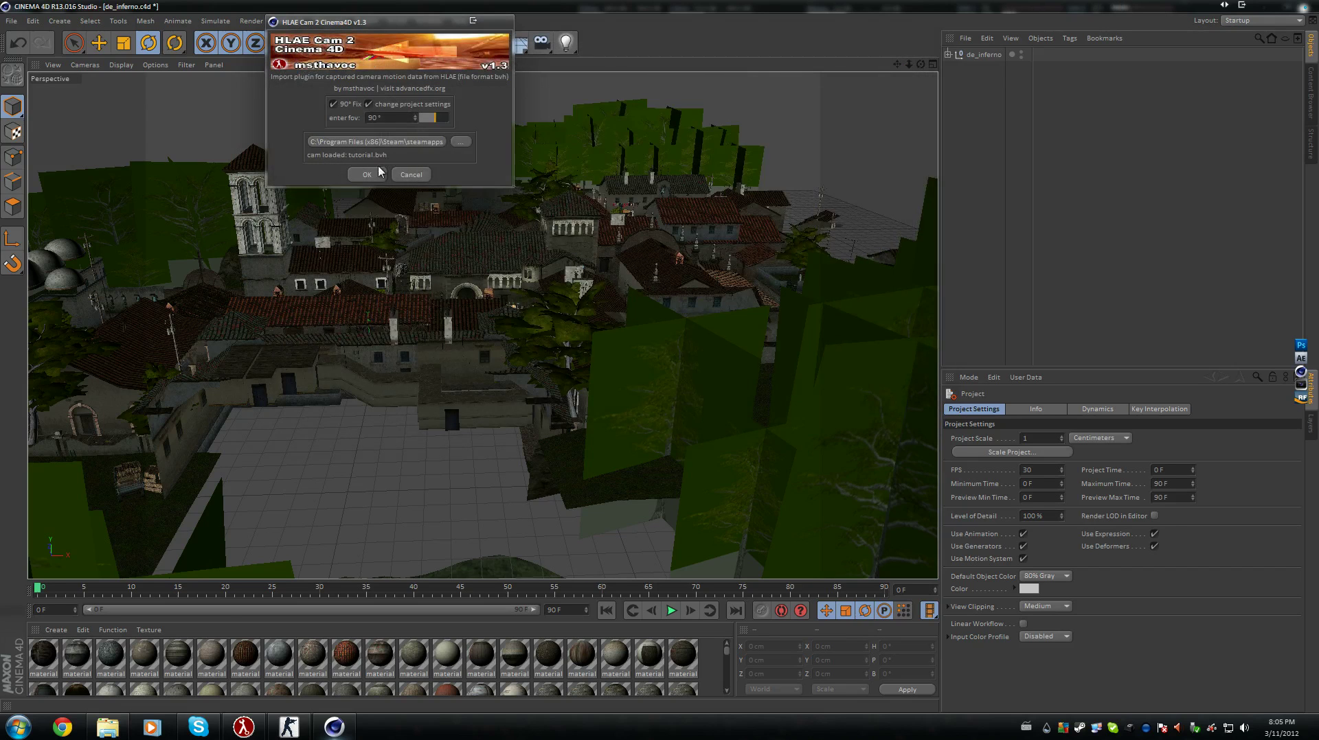
left_click(367, 173)
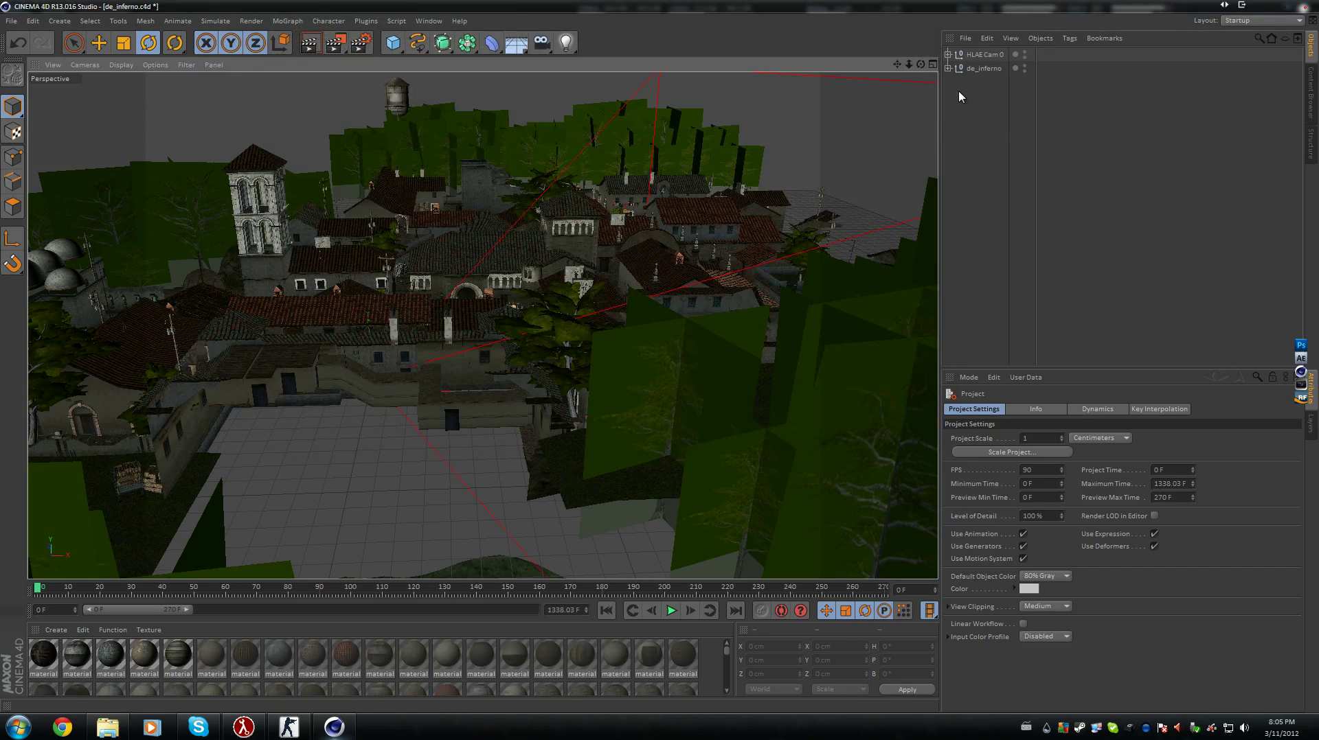
Expand HLAE Cam 0 and look through its child camera in the viewport.
left_click(986, 55)
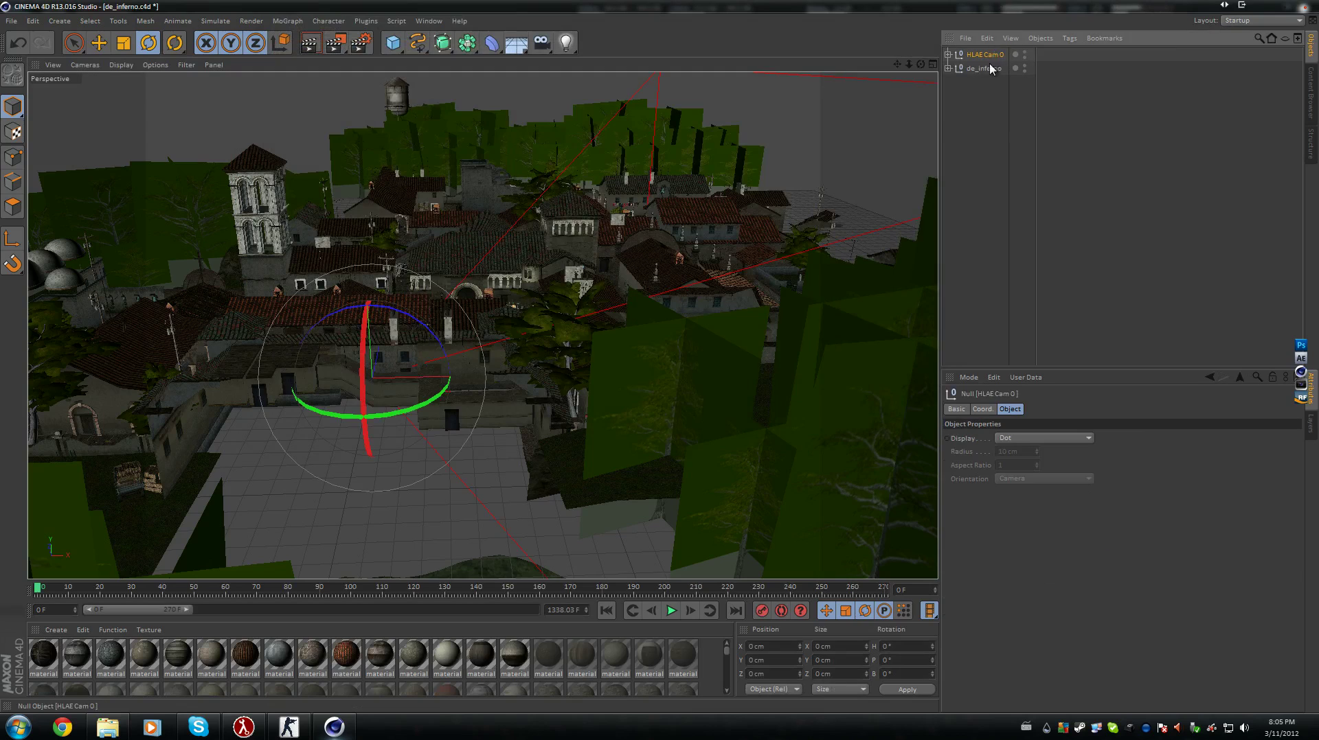
left_click(947, 55)
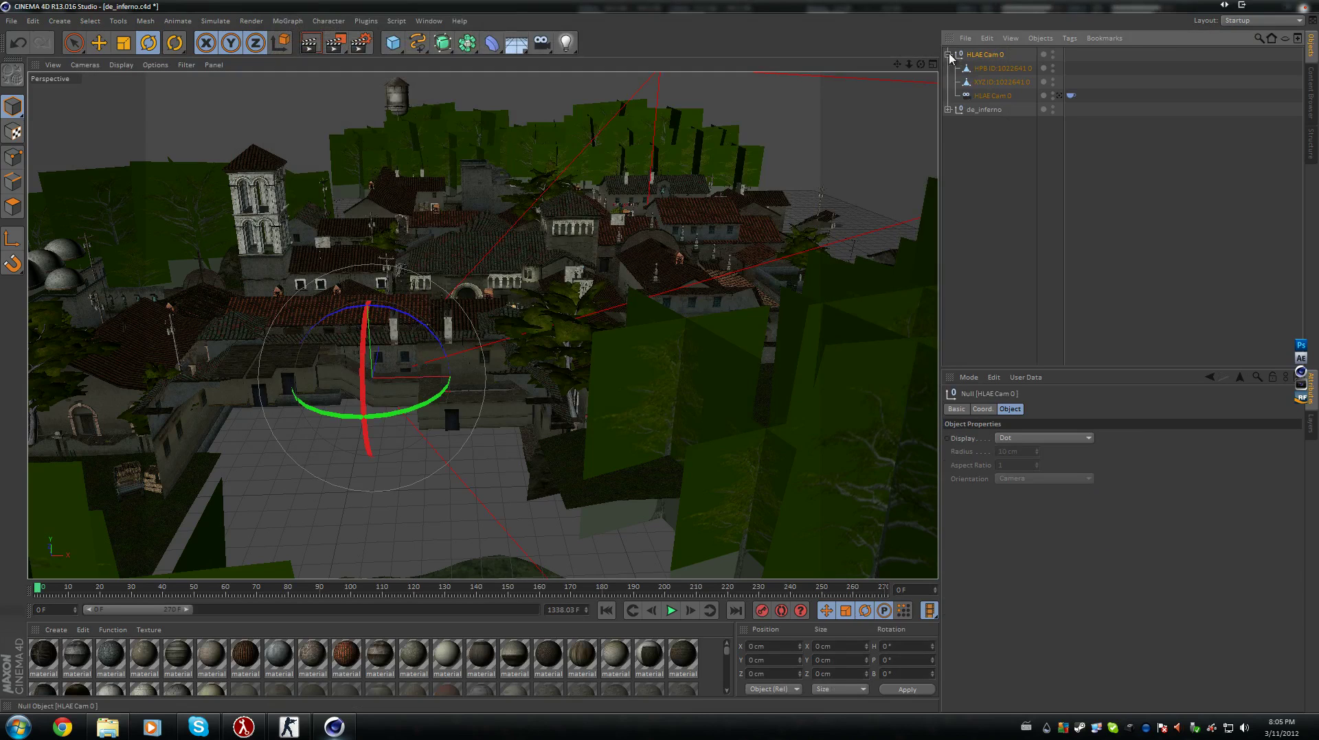
left_click(1005, 94)
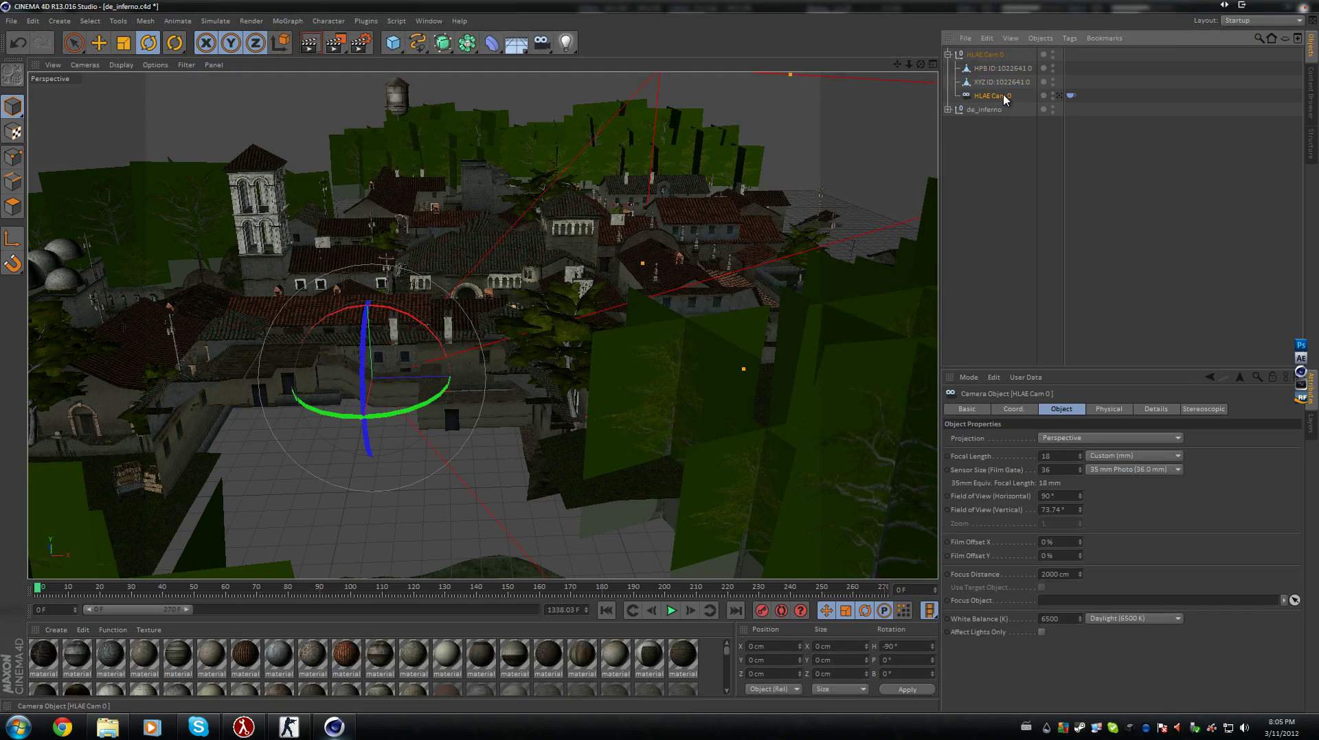
left_click(1058, 96)
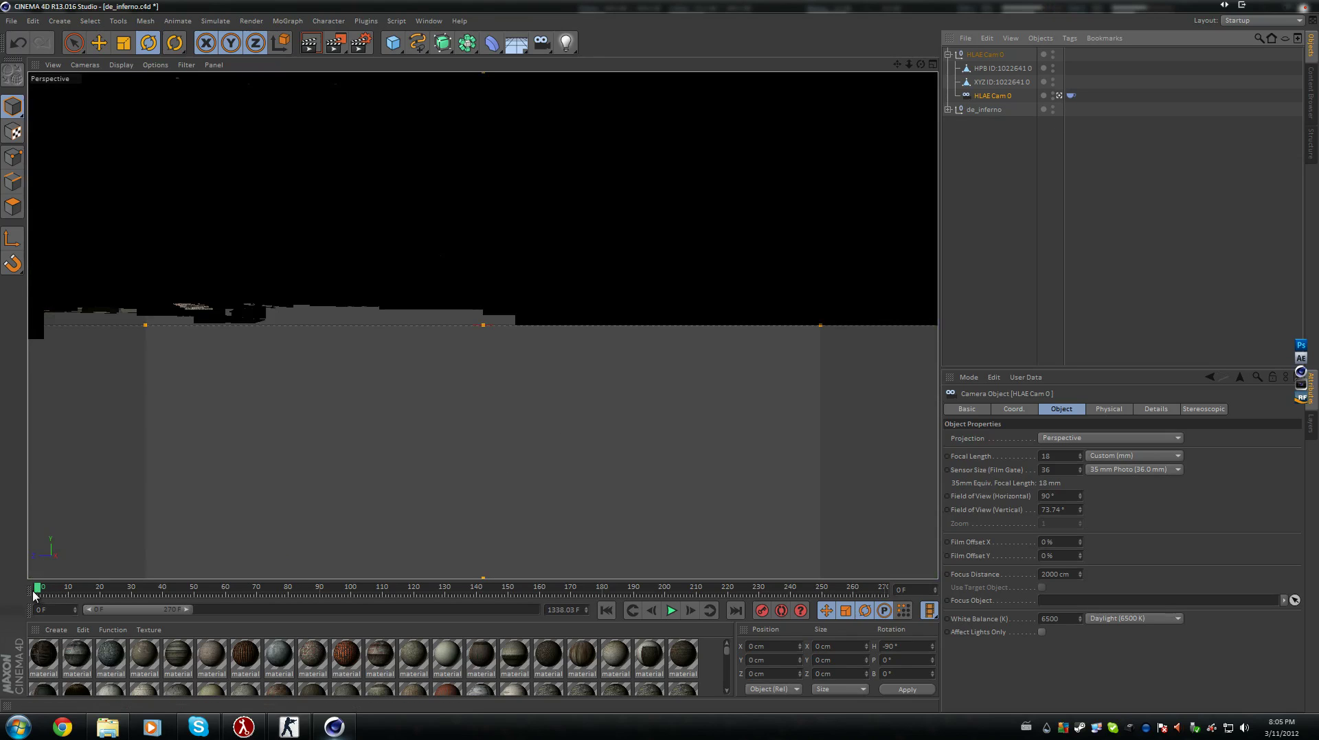
Leave the HLAE camera view, check its coordinates, and orbit the town to inspect the path.
left_click(1058, 96)
left_click(1022, 411)
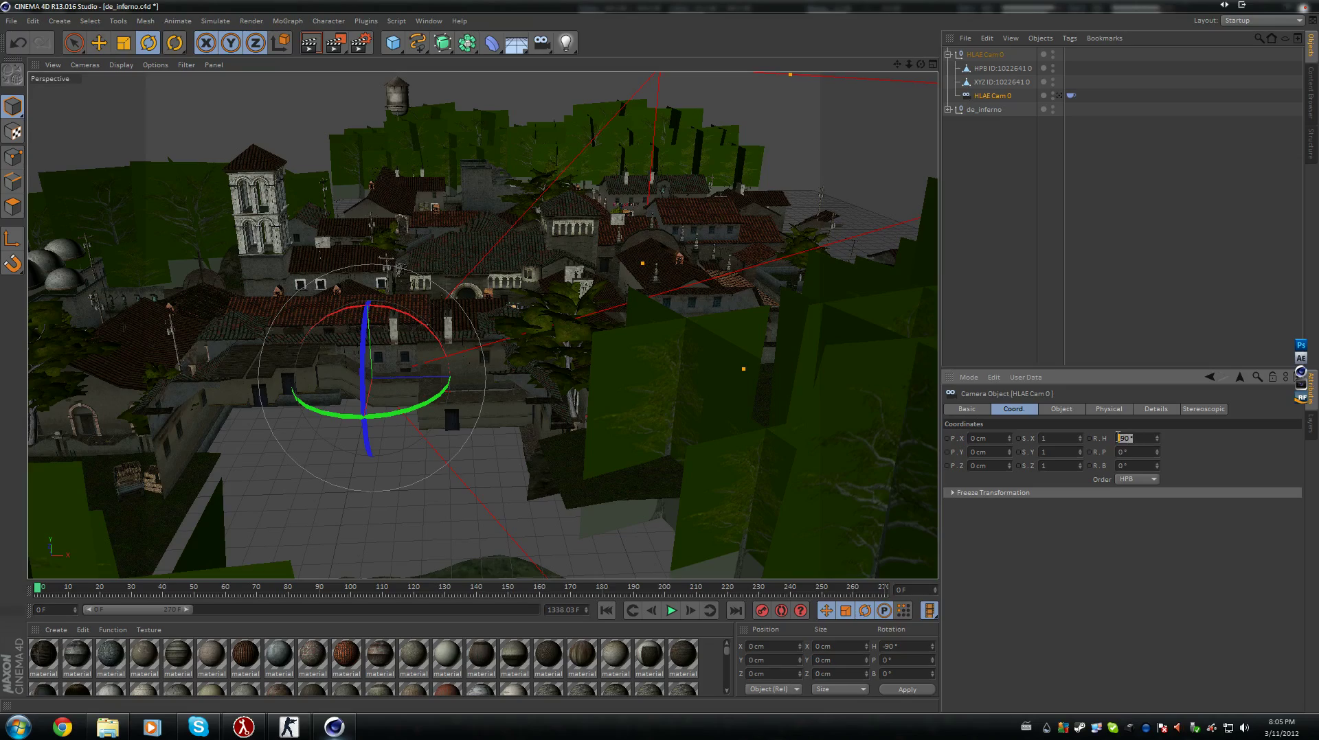
left_click(1083, 286)
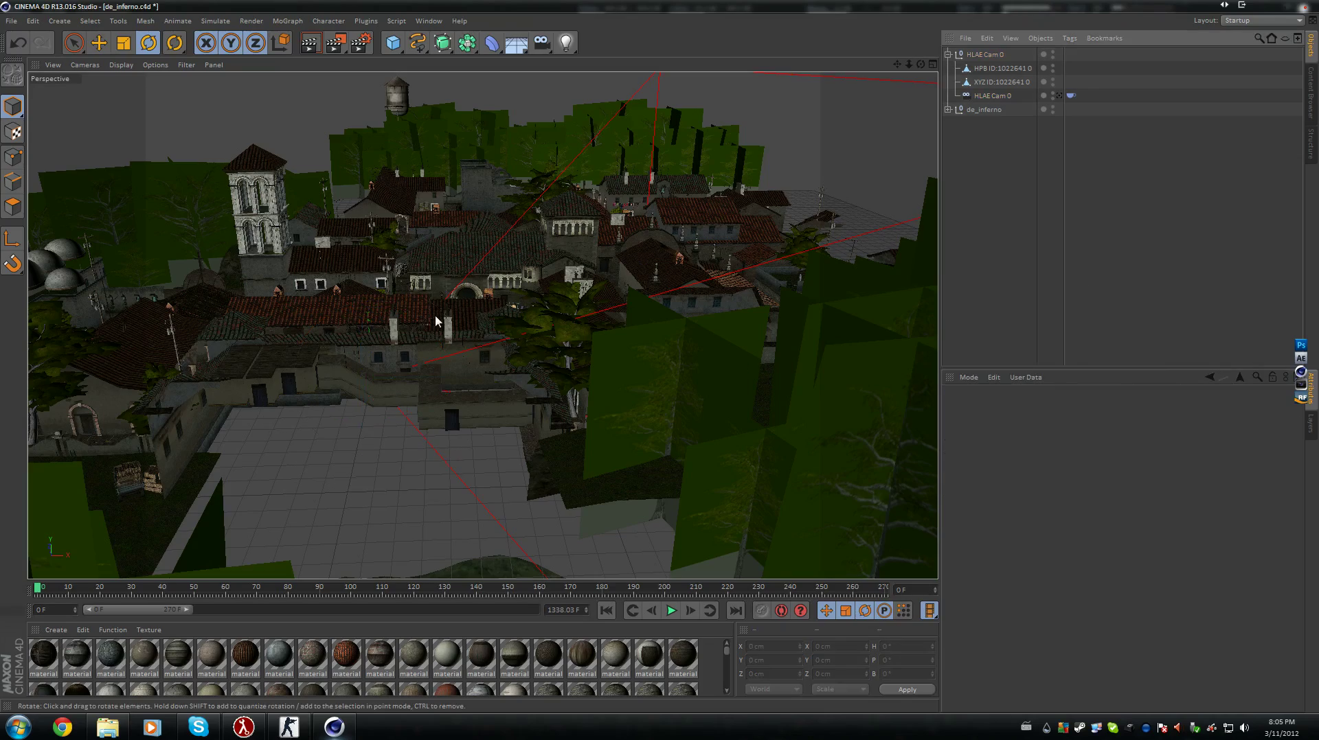
left_click_drag(435, 321, 483, 355)
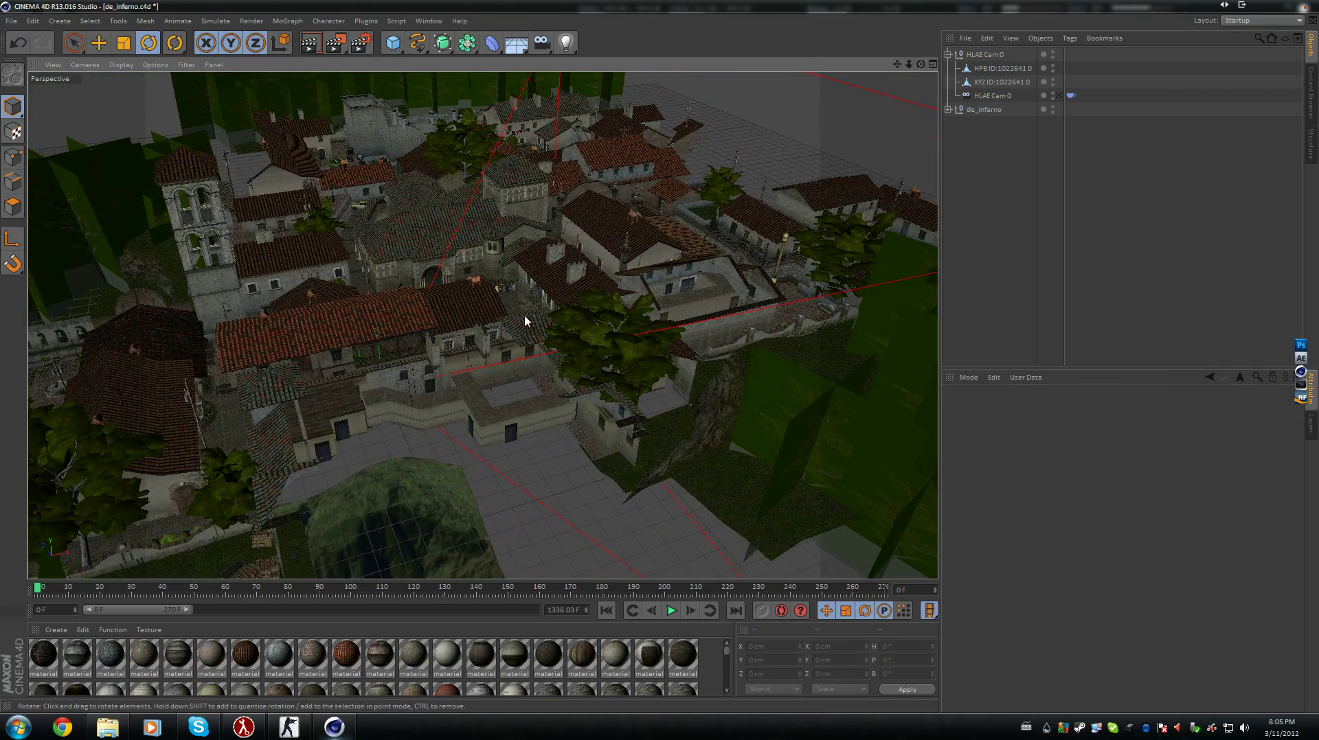
Add a new camera, look through it and fly it far into the Inferno streets, then launch Chrome.
left_click(1059, 96)
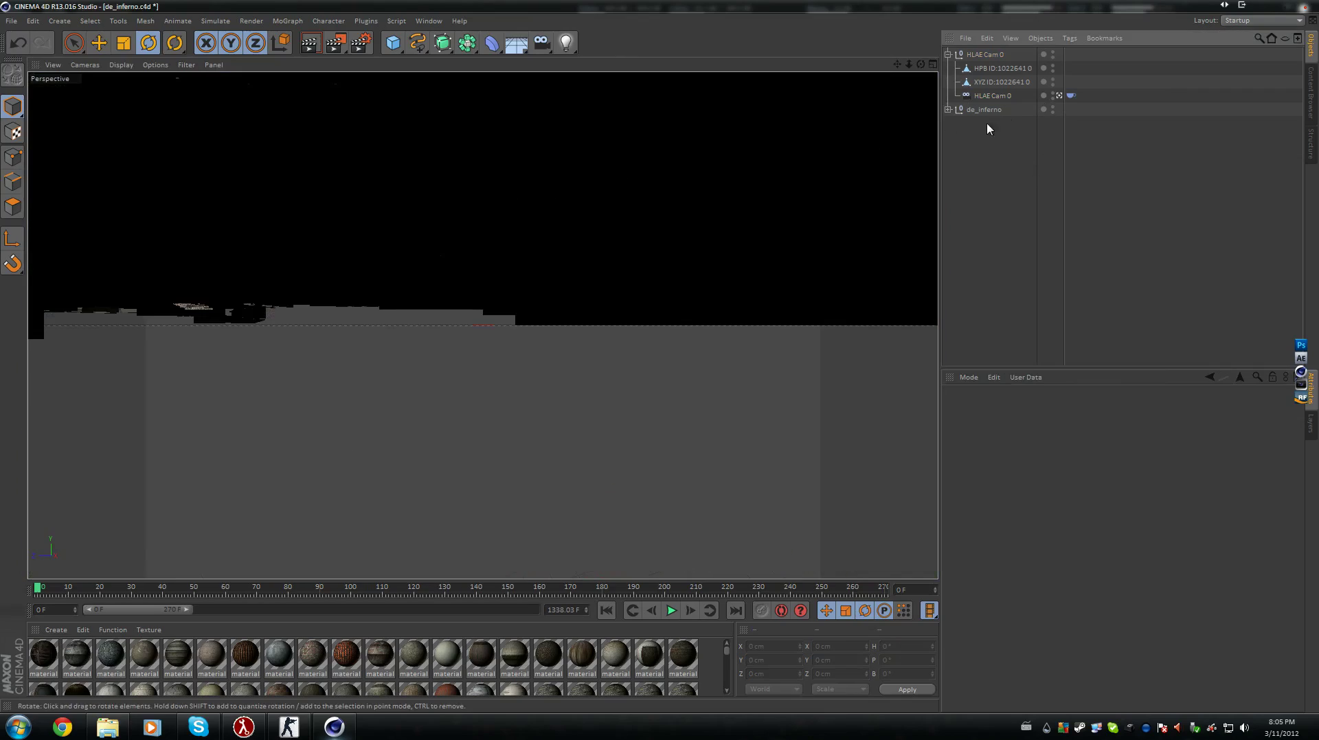
left_click_drag(542, 43, 570, 50)
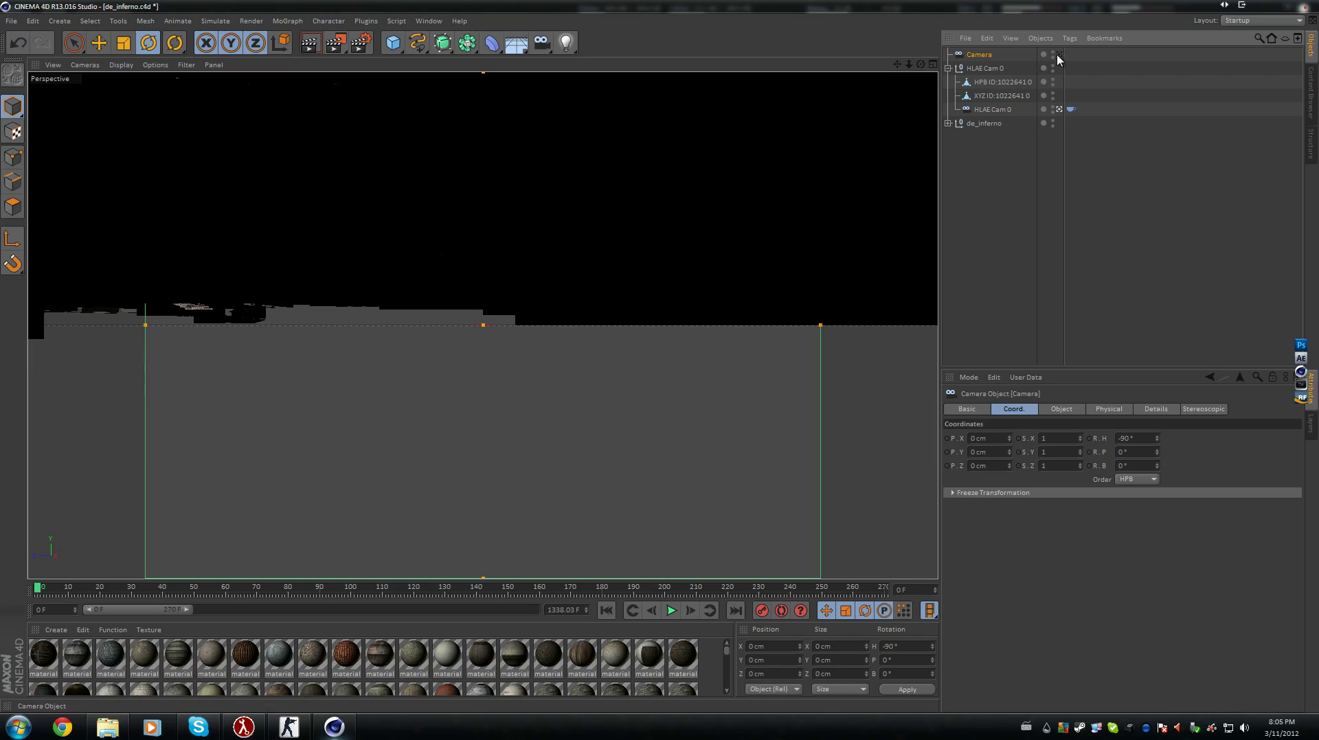
left_click(1059, 54)
left_click_drag(896, 64, 663, 356)
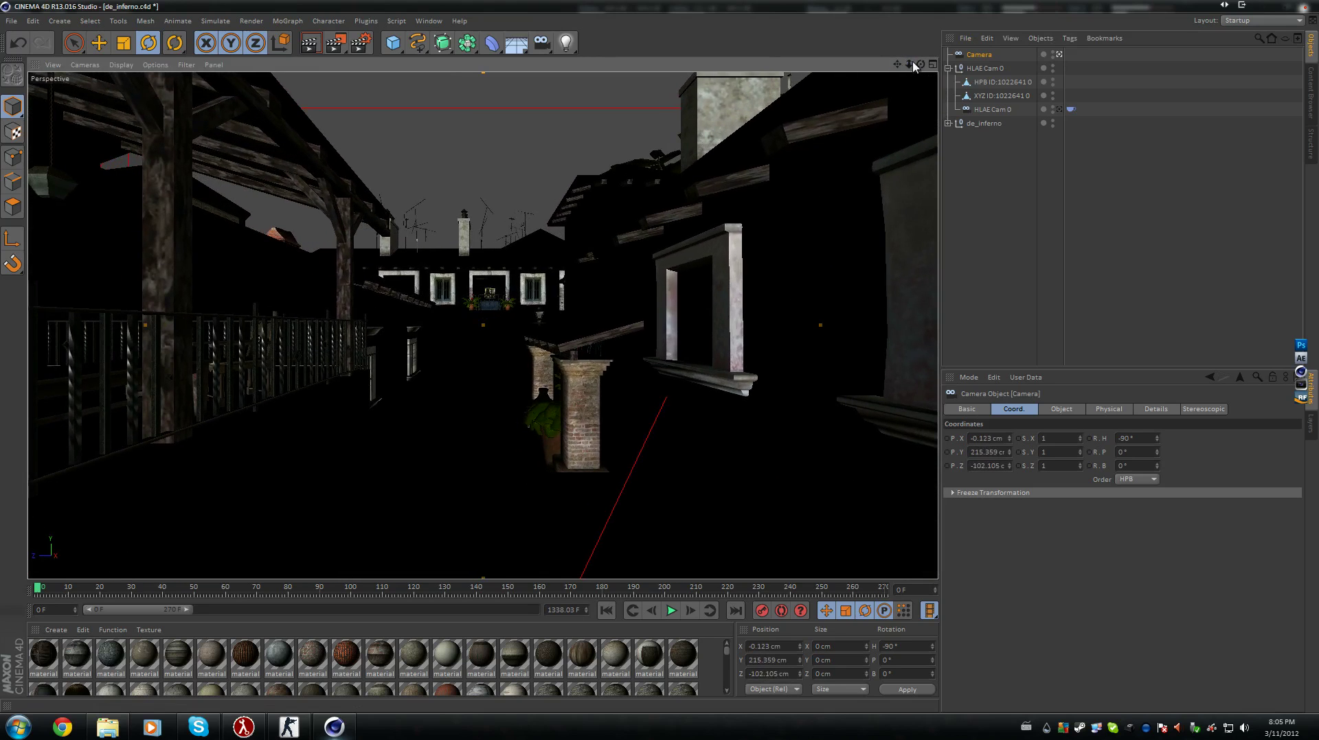
left_click_drag(908, 64, 661, 363)
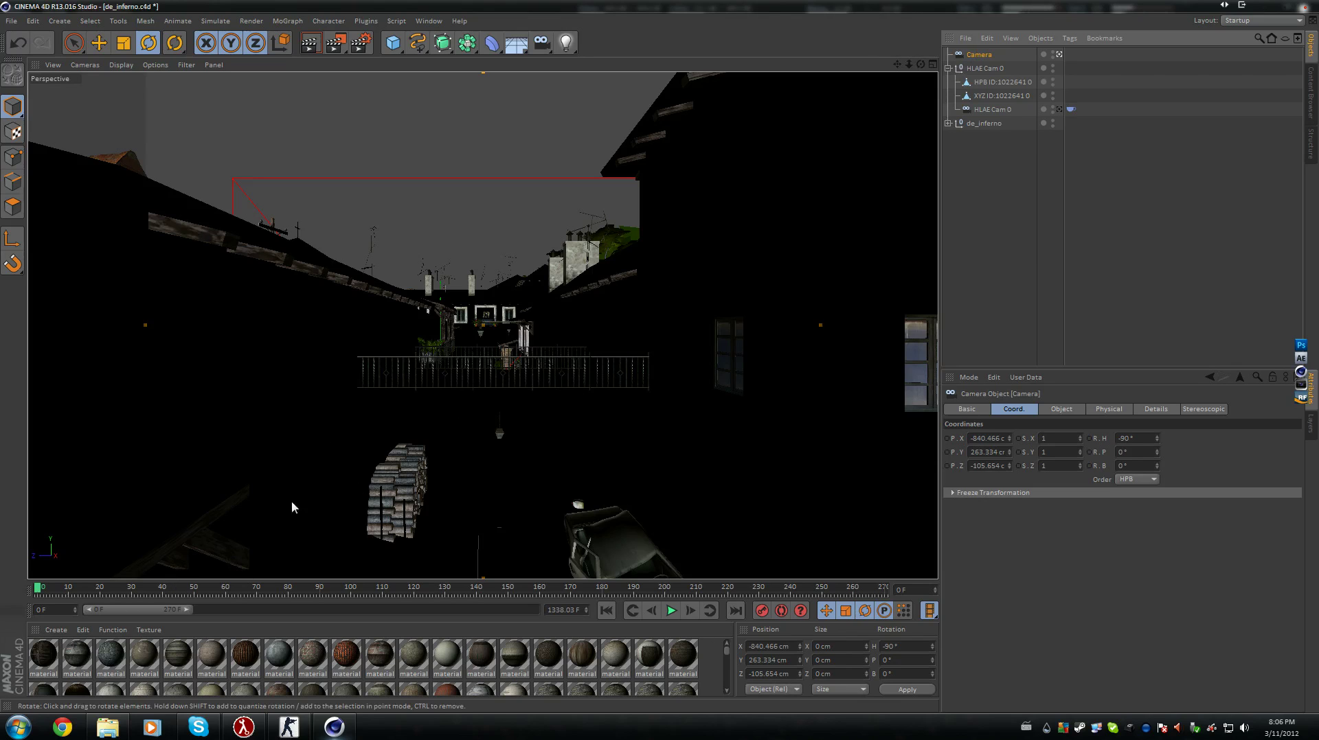
left_click(62, 726)
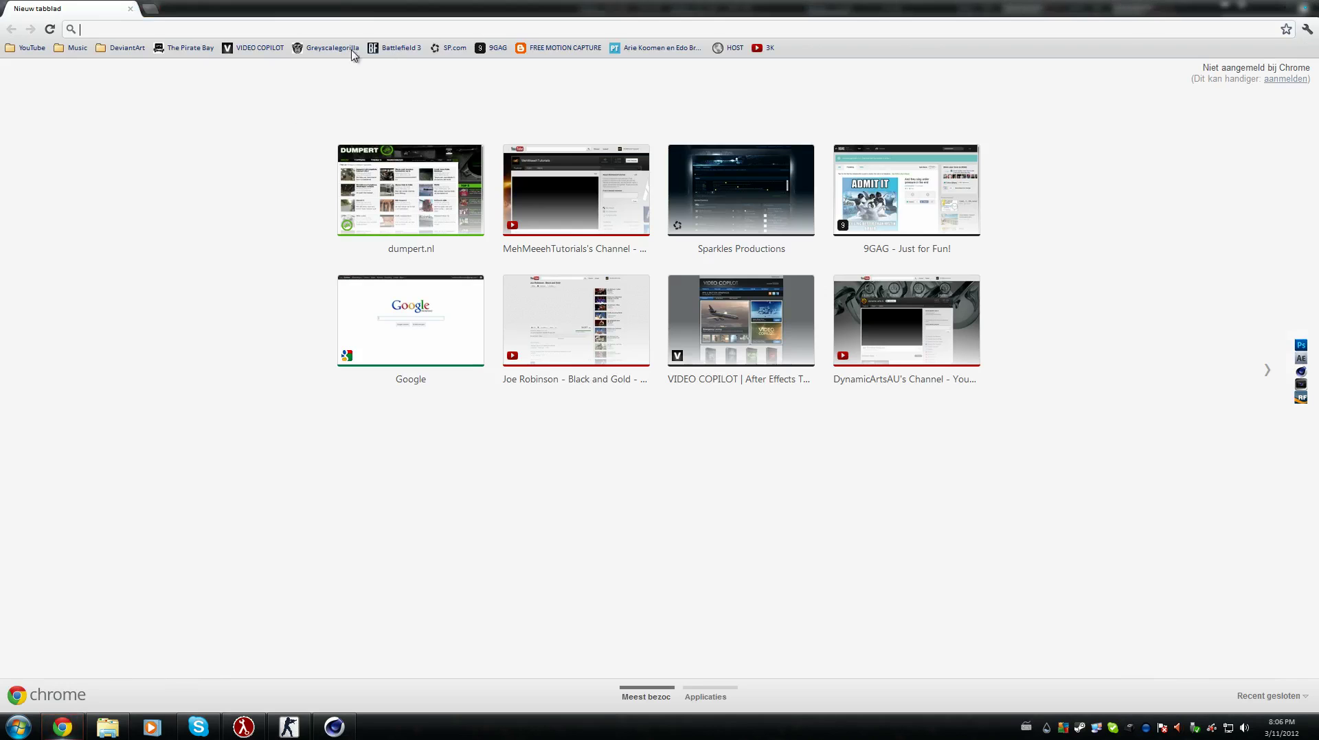
Open the 'Tutorial | C4D | Quick Campath tutorial!' video via the bookmarked channel's Beginner Tutorials playlist.
left_click(32, 48)
left_click(55, 66)
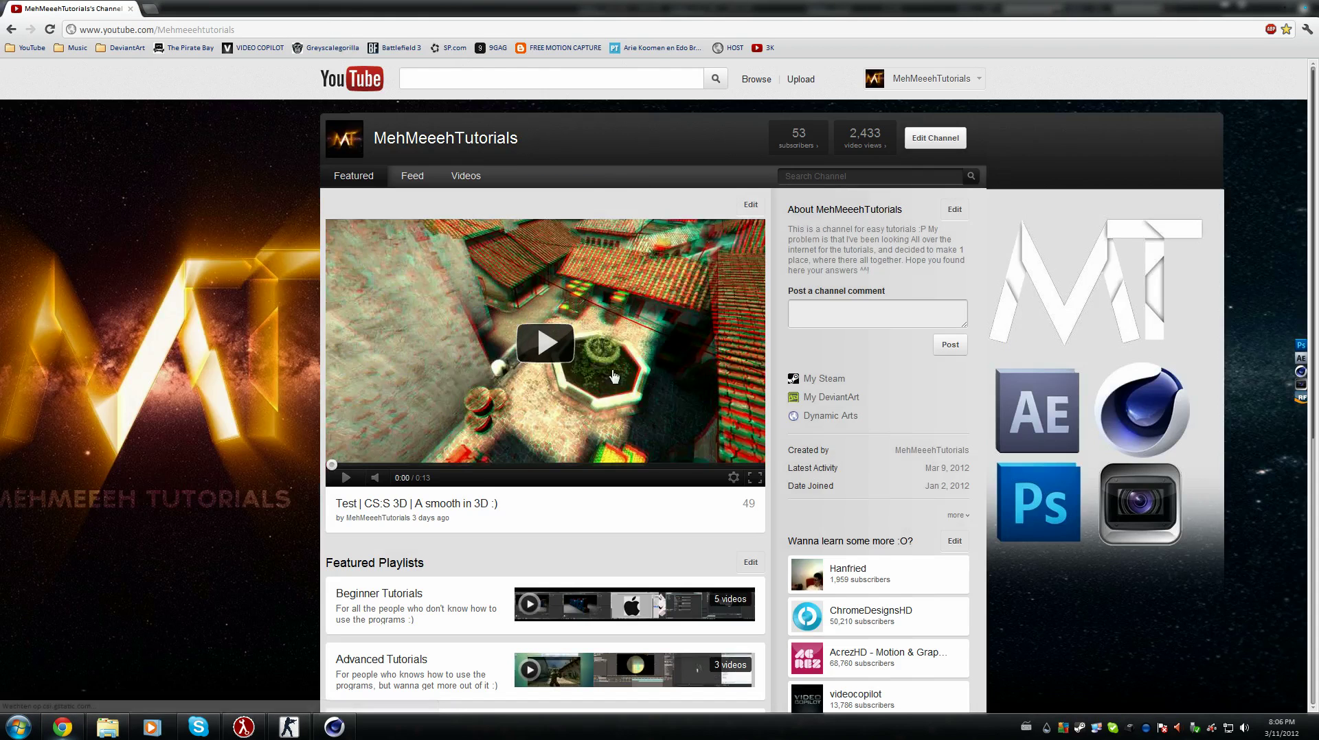
scroll(412, 508, "down", 2)
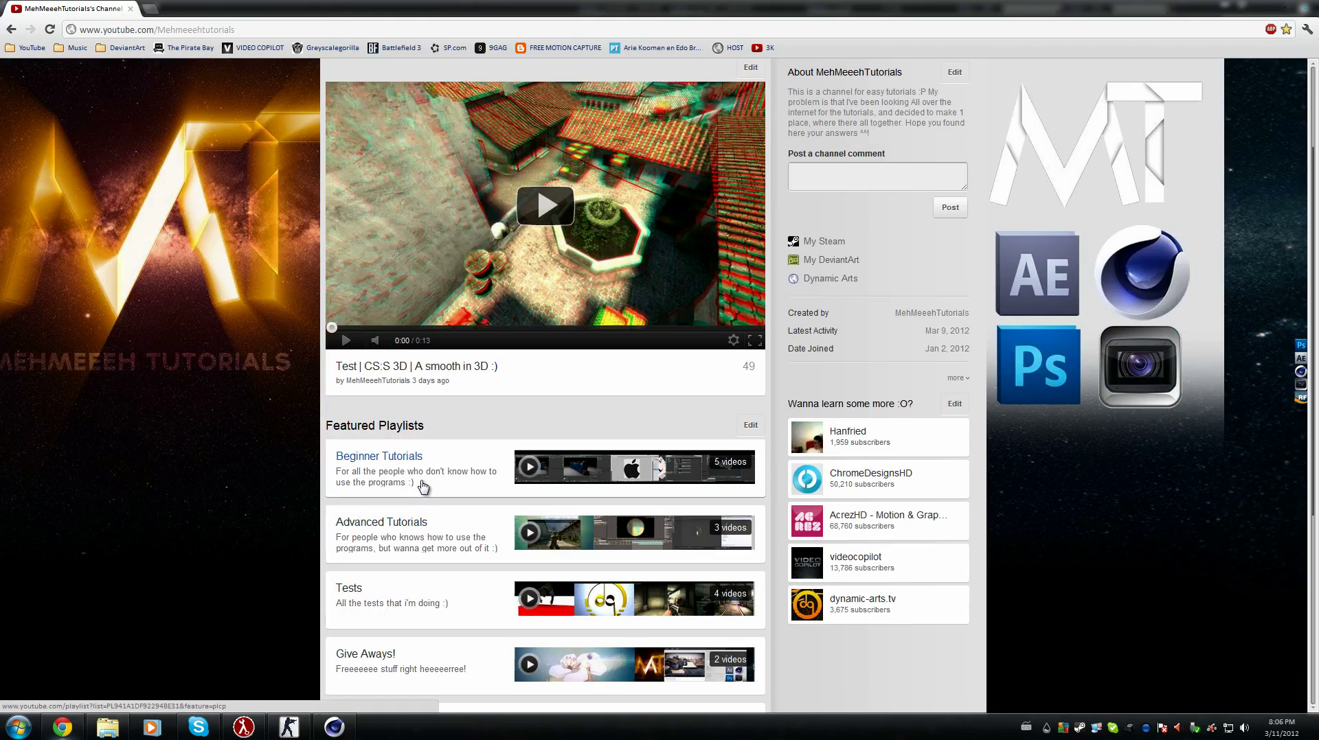
left_click(488, 477)
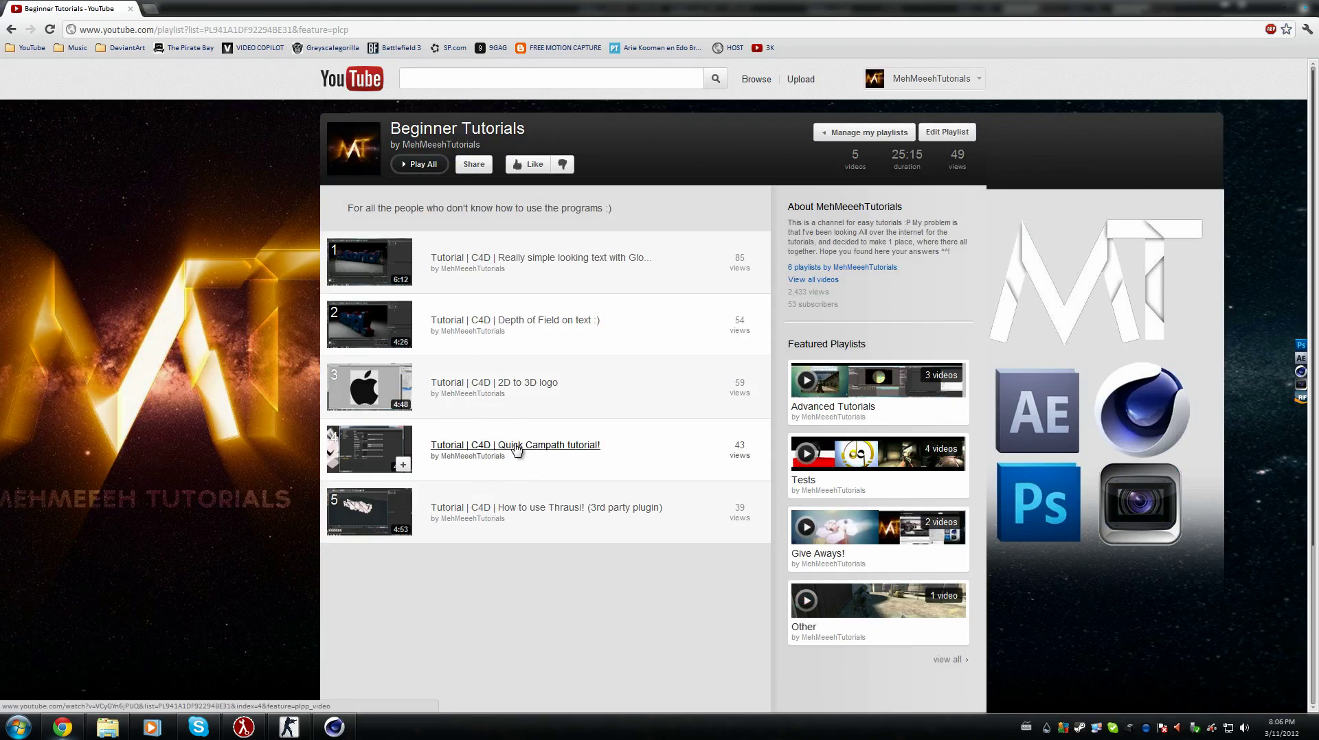
left_click(547, 446)
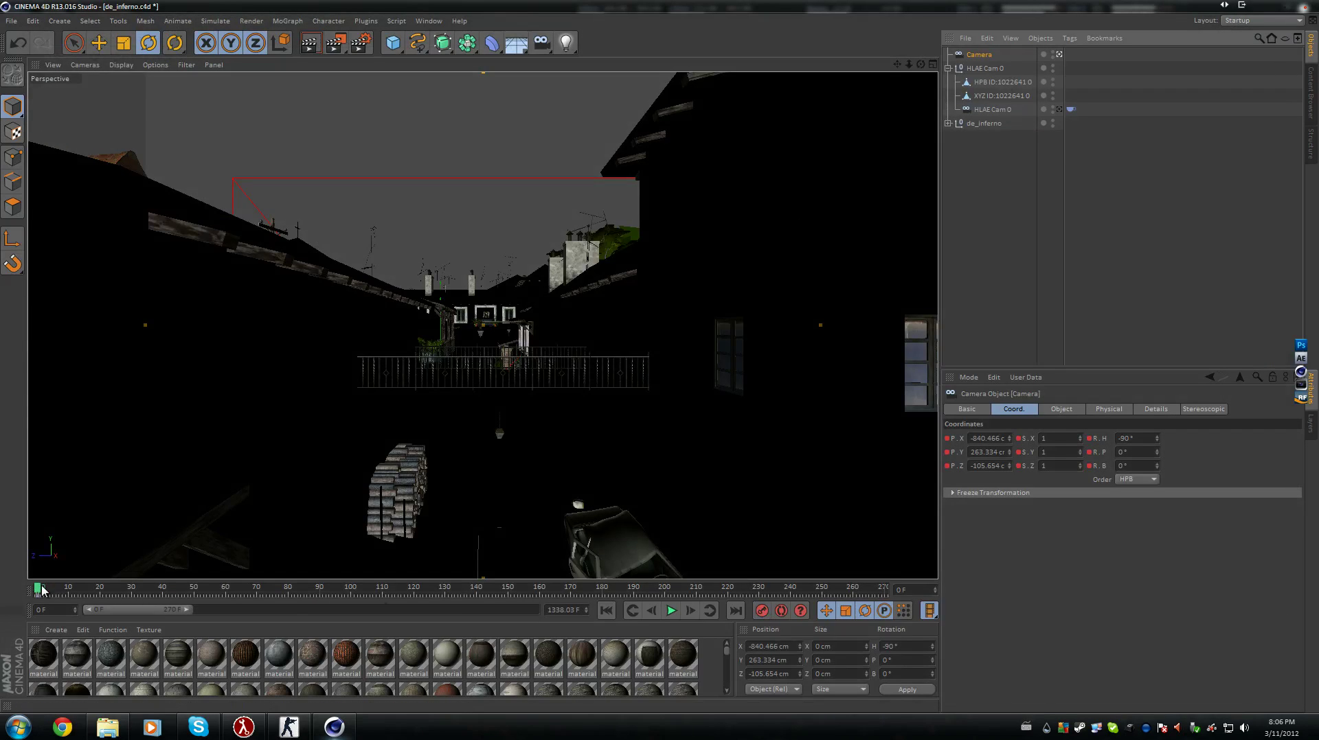
Widen the visible timeline to about 640 frames and scrub to around frame 600.
left_click_drag(41, 591, 557, 604)
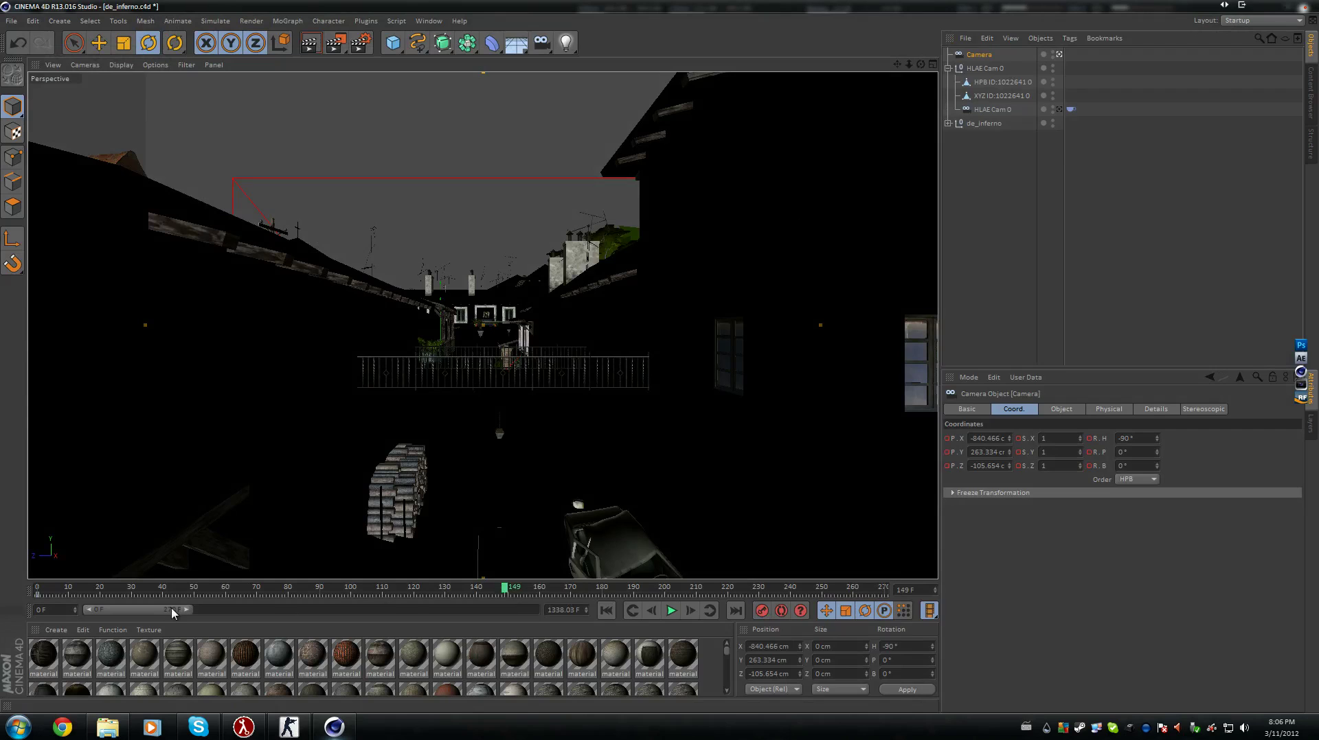
left_click_drag(190, 610, 556, 622)
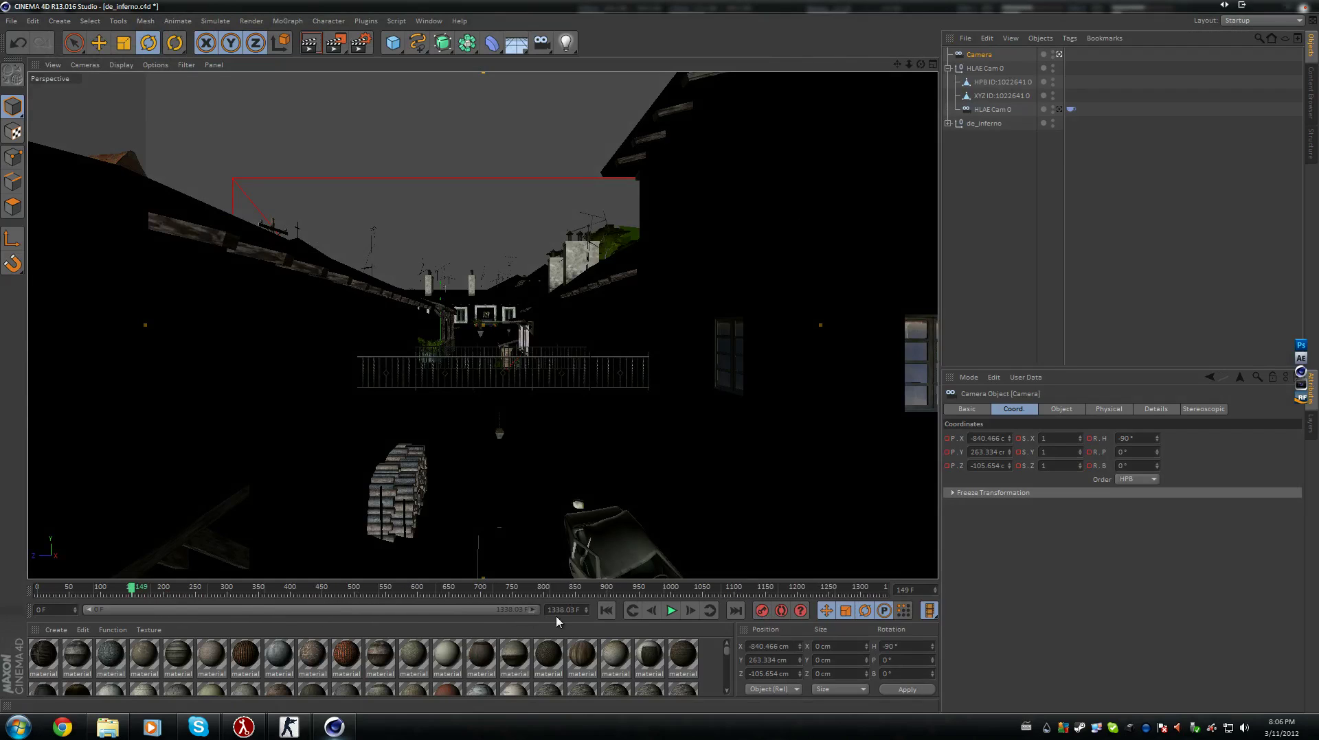
left_click_drag(143, 595, 367, 587)
left_click_drag(890, 602, 461, 598)
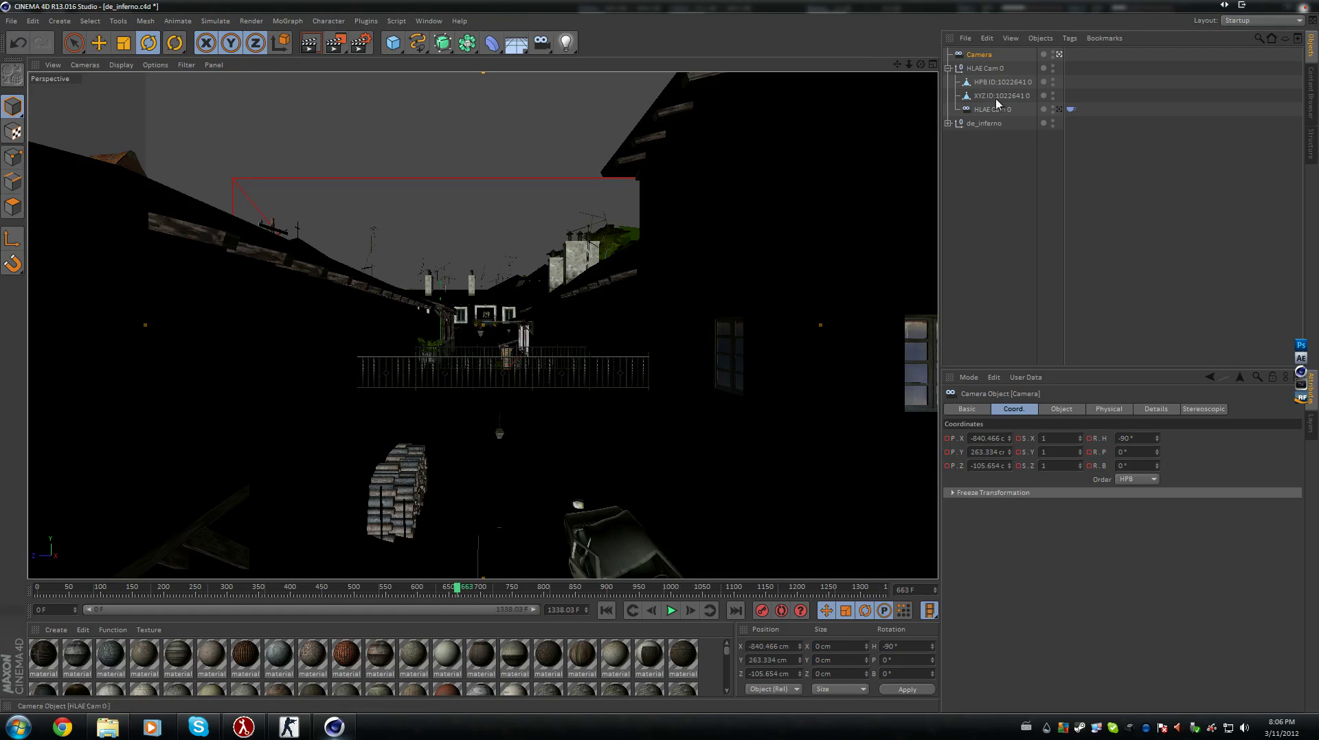
Move the camera forward to the balcony facade and record a keyframe there.
left_click_drag(909, 64, 659, 362)
left_click(761, 610)
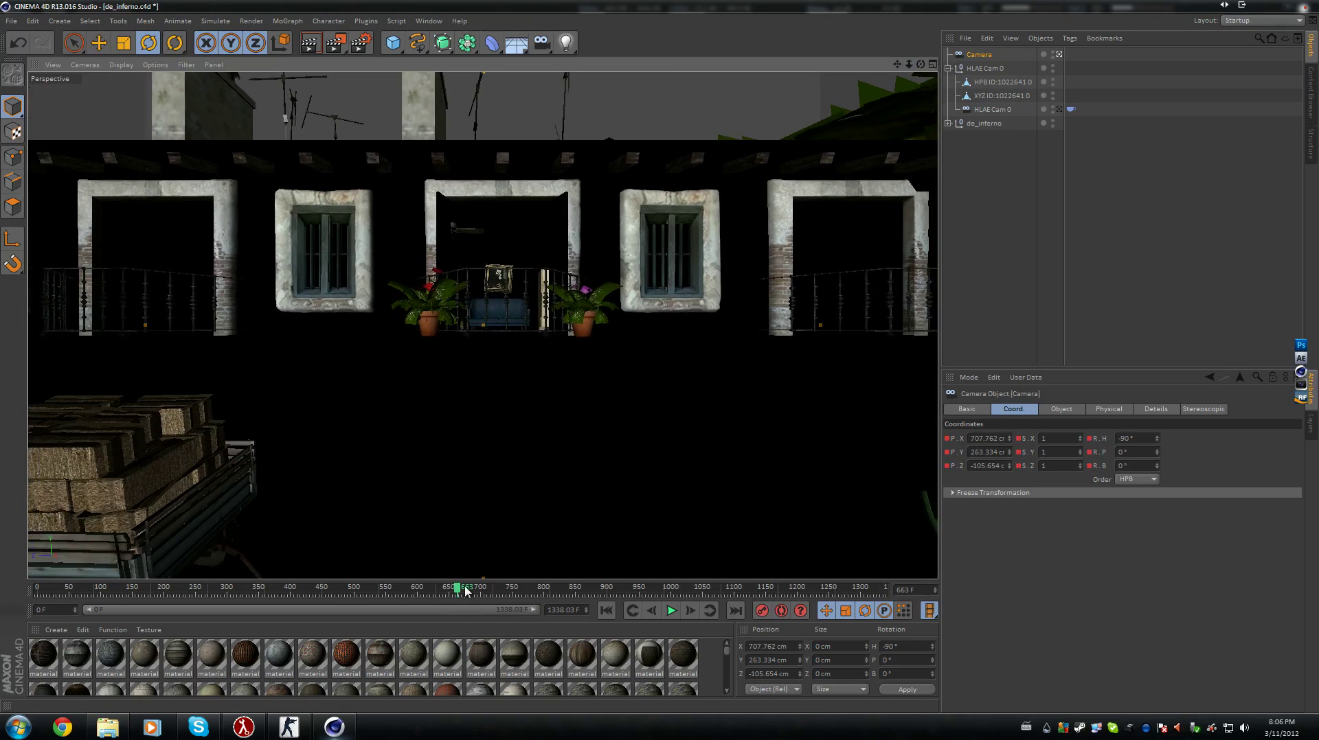
mouse_move(458, 592)
left_mouse_down()
mouse_move(168, 591)
mouse_move(481, 587)
left_mouse_up()
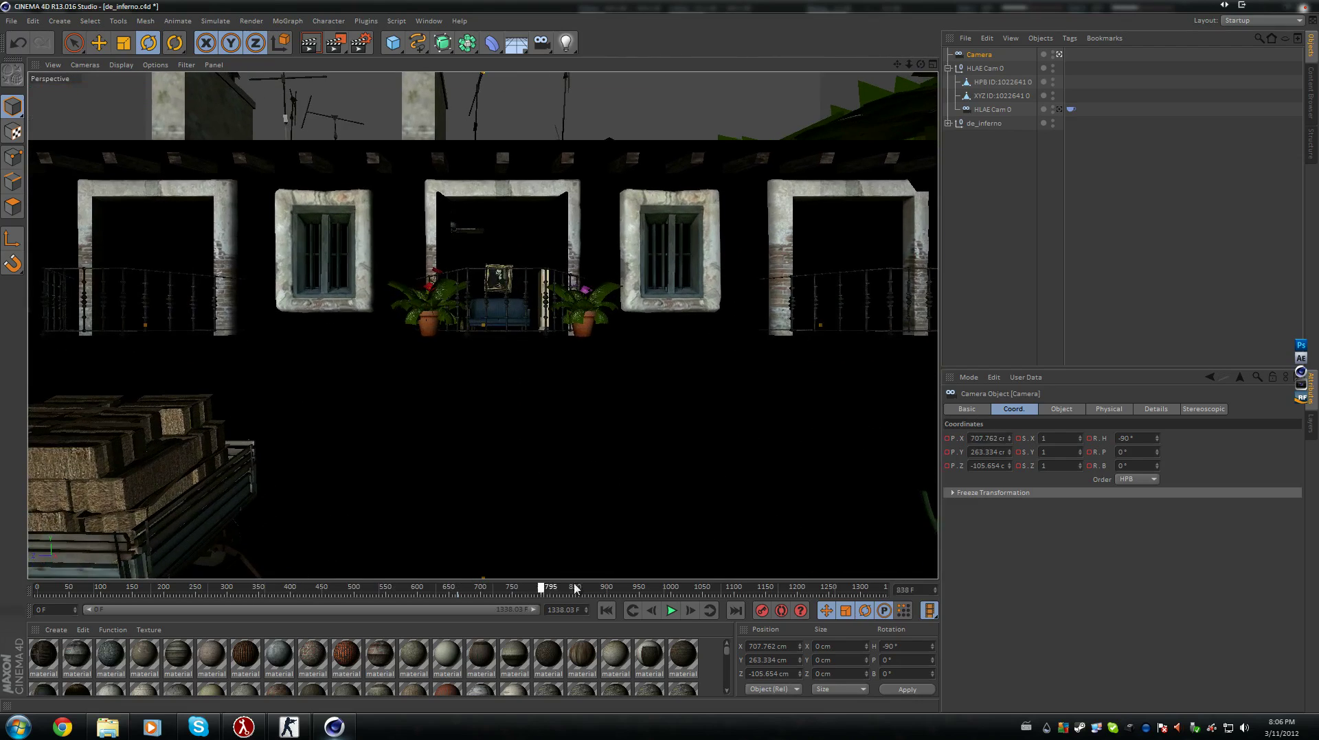
left_click_drag(575, 589, 886, 589)
Turn the camera slightly toward the balcony facade and scrub back to review the path.
left_click_drag(921, 65, 663, 362)
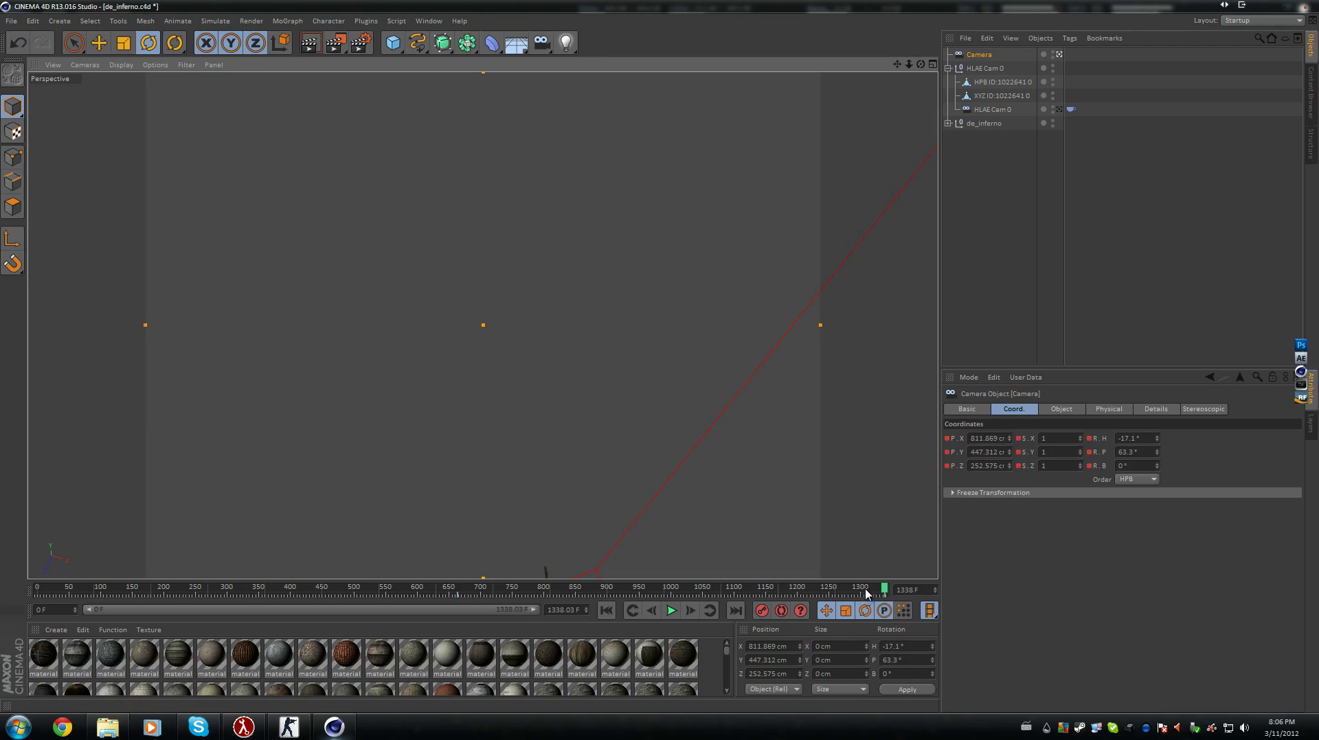
left_click_drag(883, 590, 782, 651)
left_click_drag(625, 661, 207, 633)
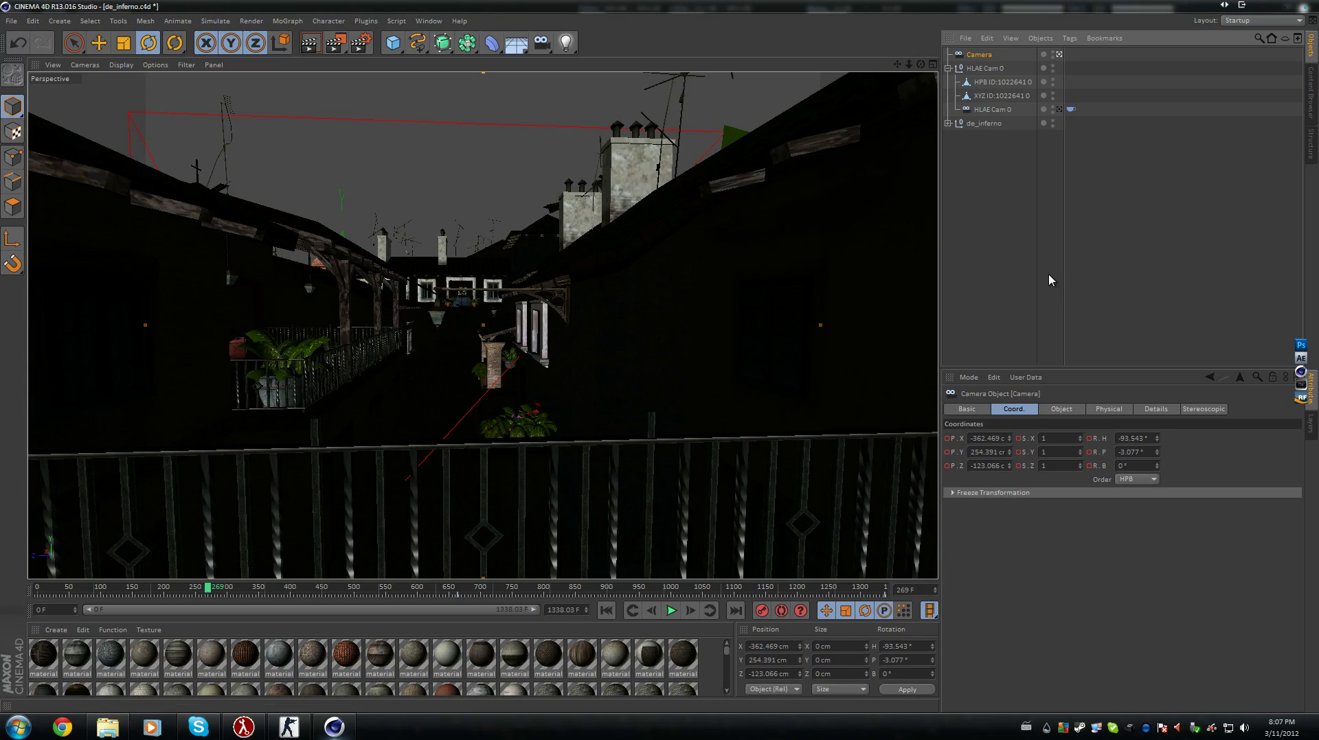
Set the project frame rate to 300 FPS in Project Settings and preview around frame 2263.
key("ctrl+d")
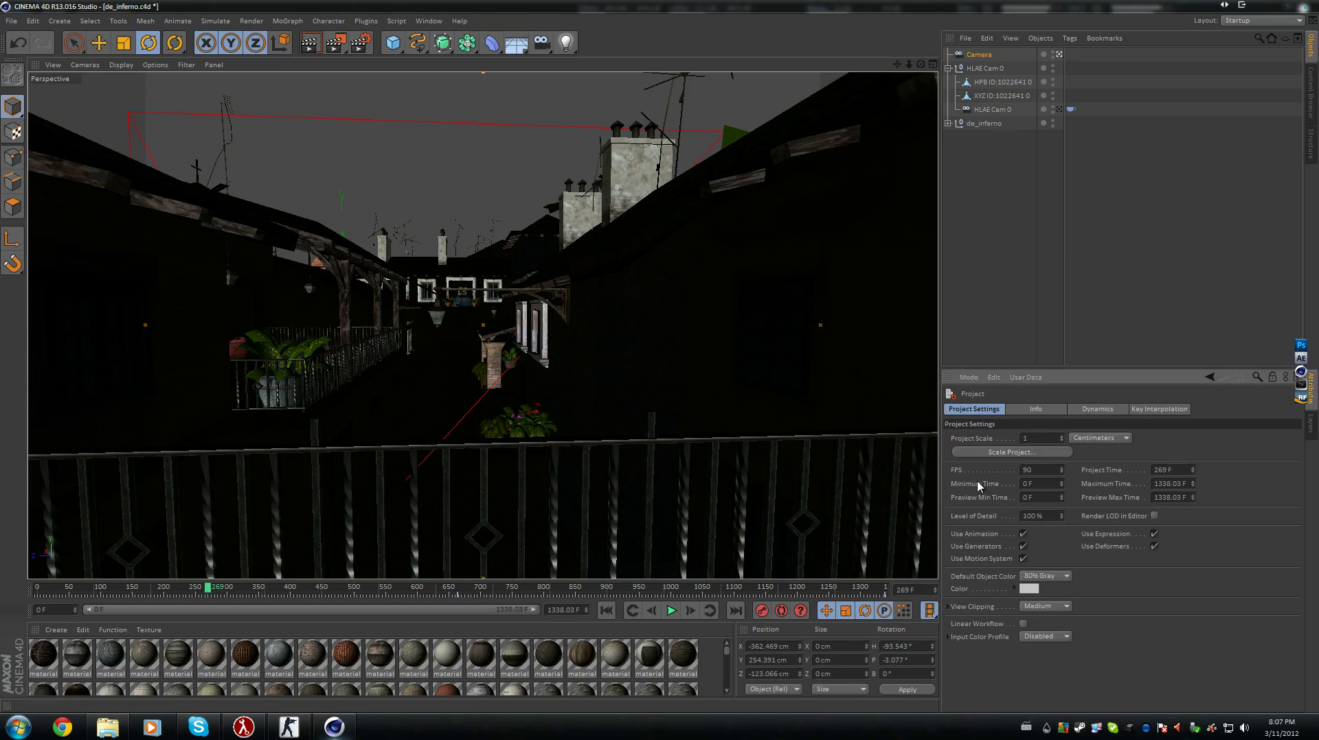
double_click(1020, 471)
type("30")
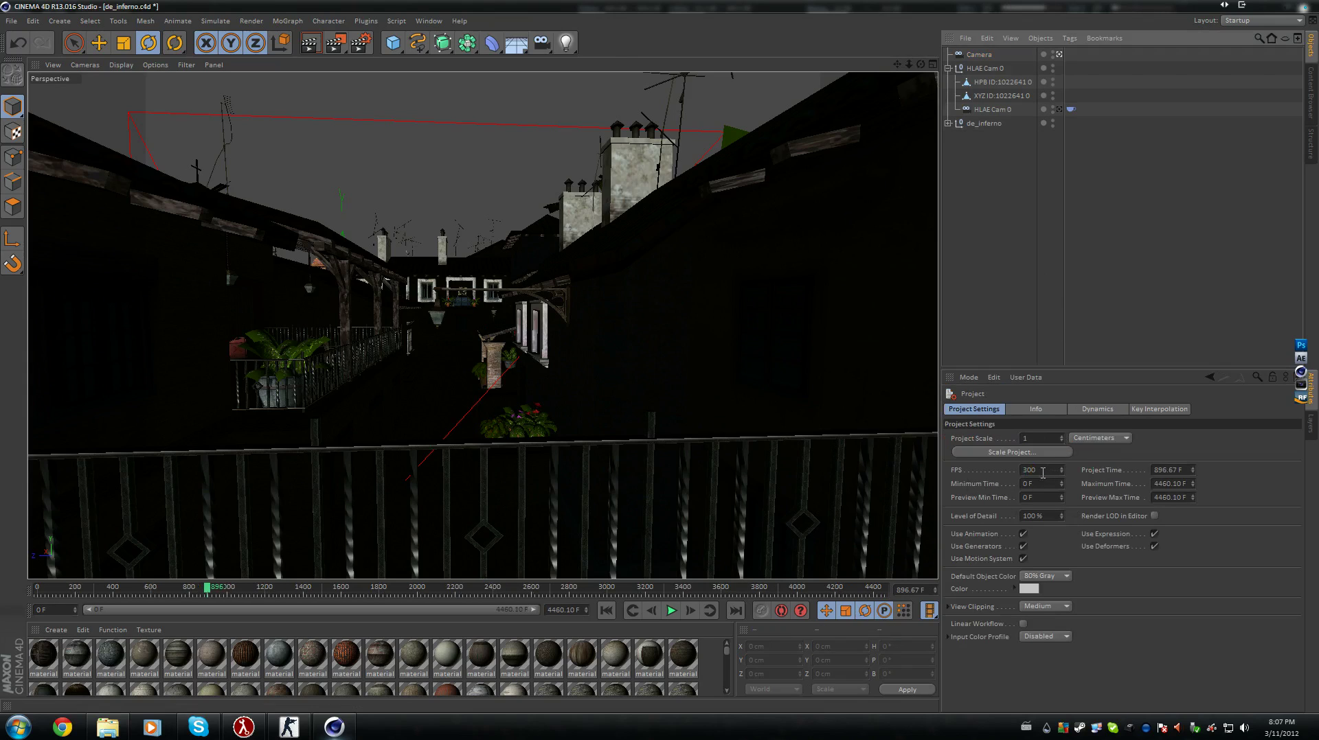
type("0")
key("Return")
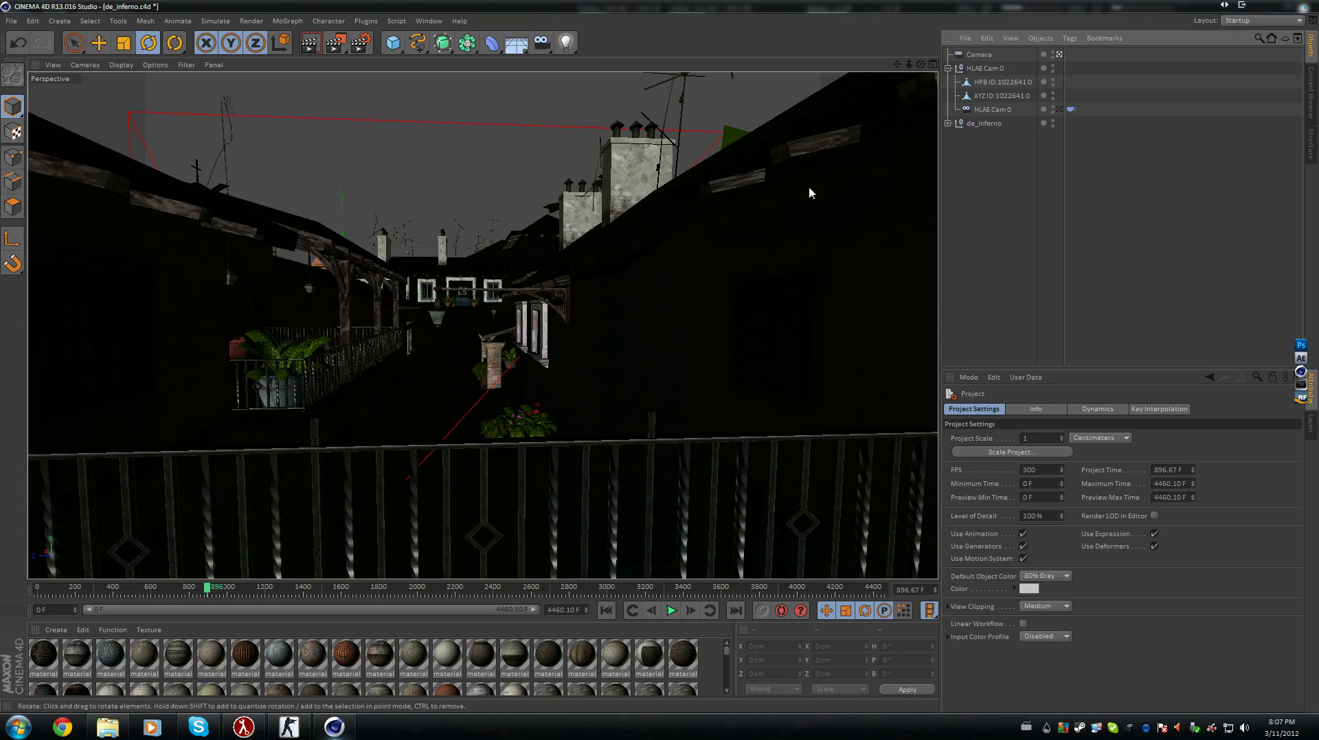
left_click_drag(528, 591, 476, 589)
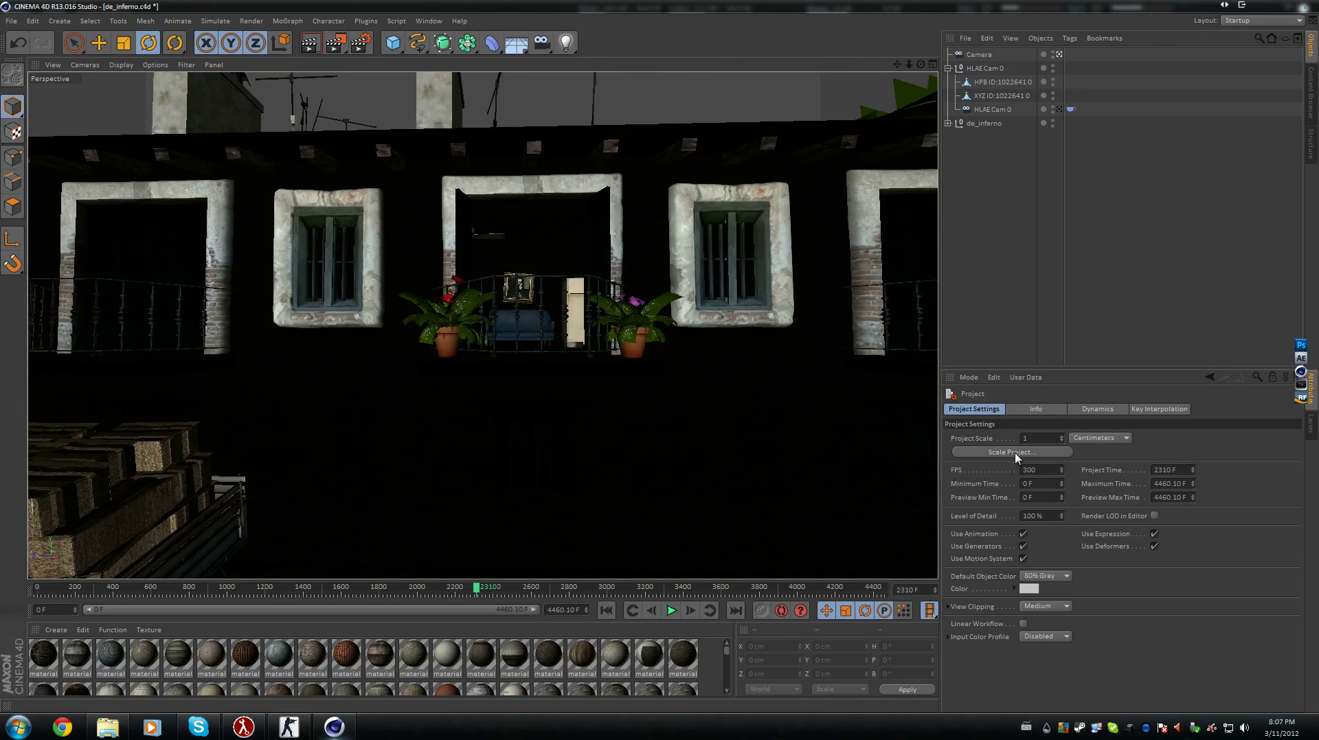
Select the Camera and run the Cinema 4D 2 HLAE Cam v1.0 exporter with its default settings.
left_click(982, 56)
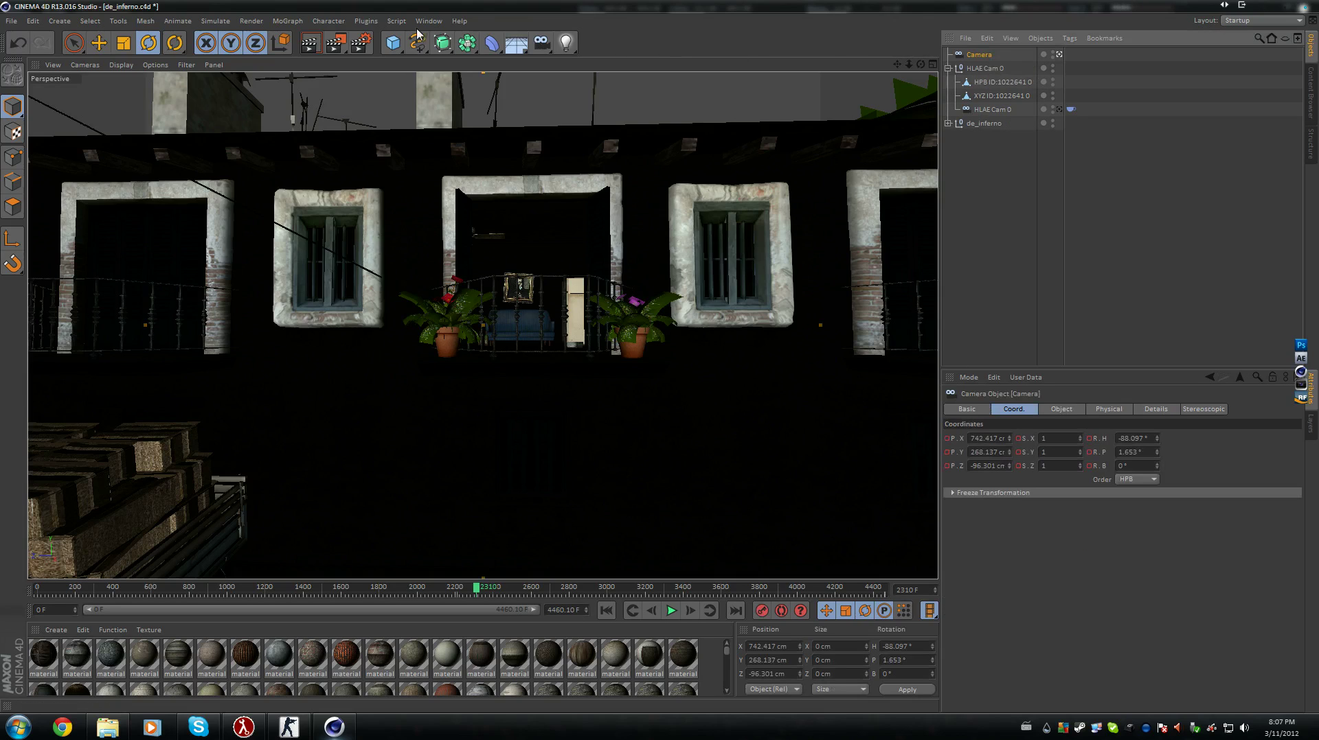
left_click(373, 21)
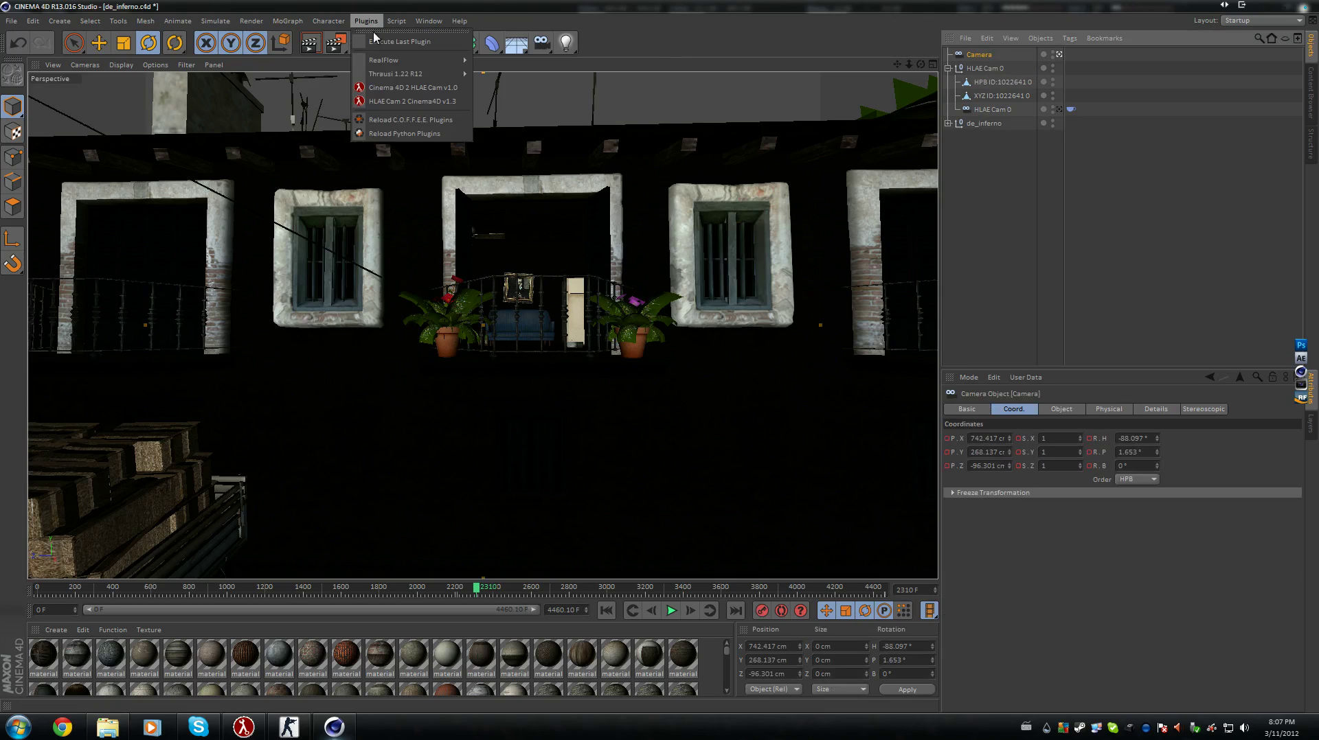
left_click(385, 90)
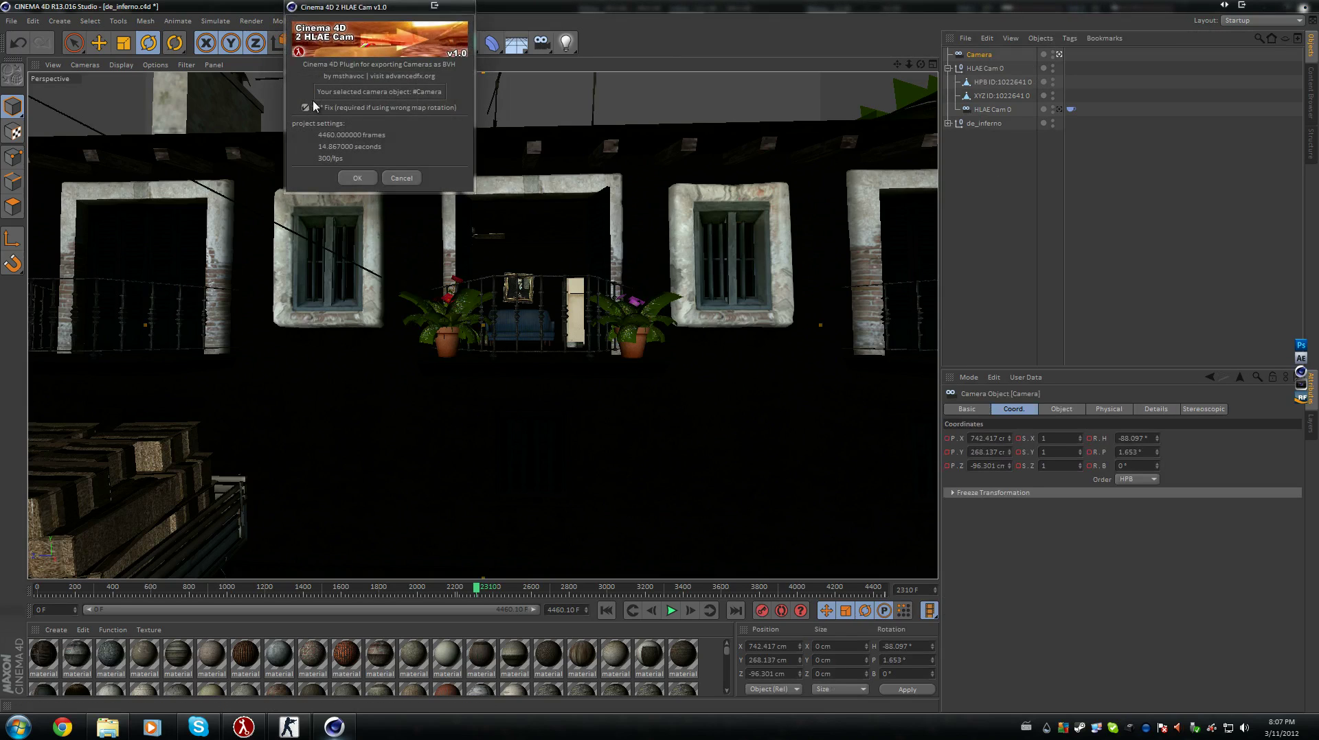
left_click(357, 178)
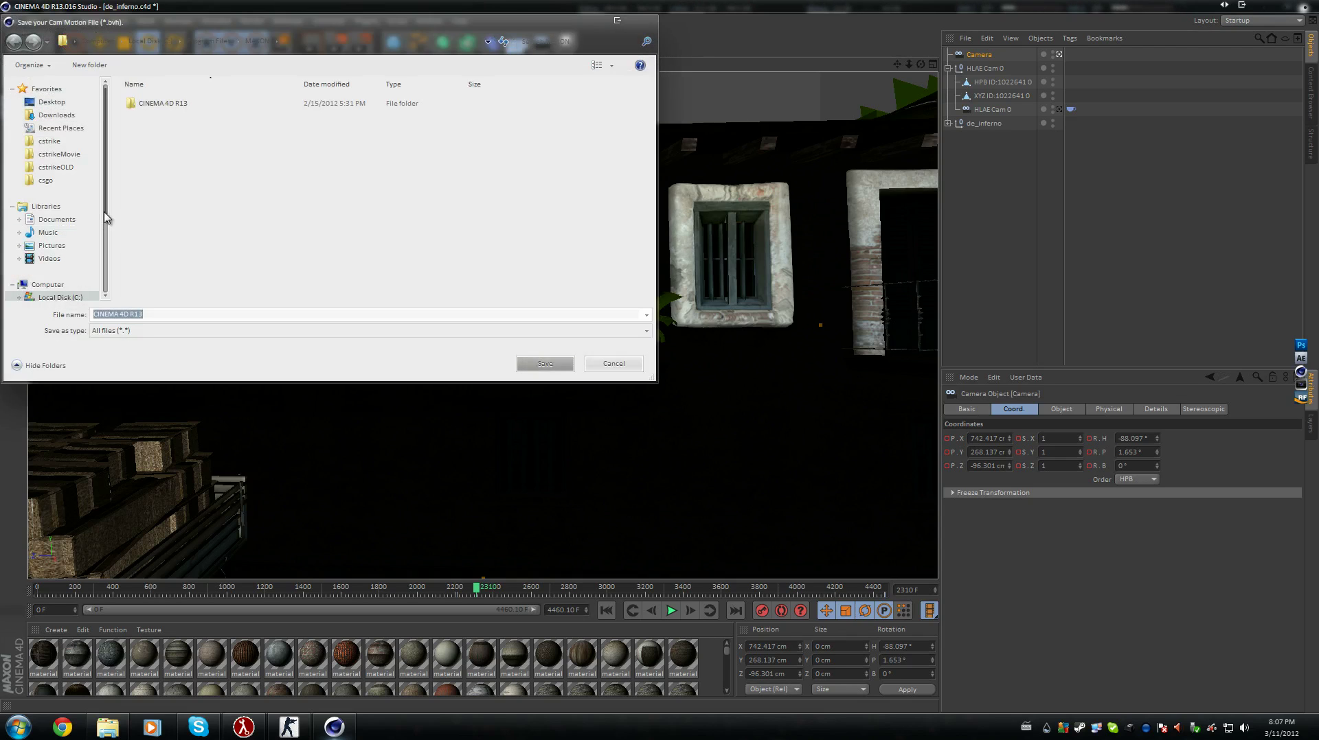
Save the exported camera motion as tutorial.bvh on the Data (D:) drive.
scroll(82, 254, "down", 1)
left_click(51, 265)
left_click(126, 314)
key("ctrl+a")
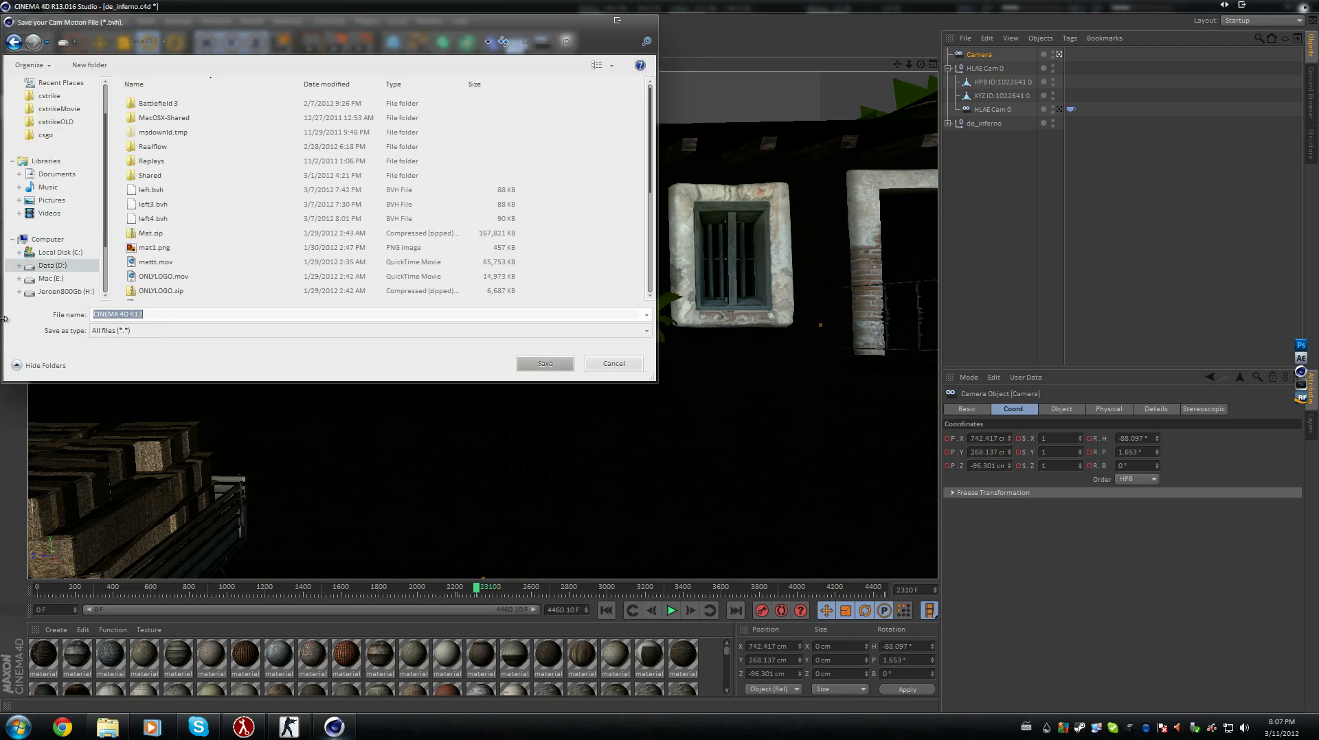
type("tutorial")
left_click(540, 362)
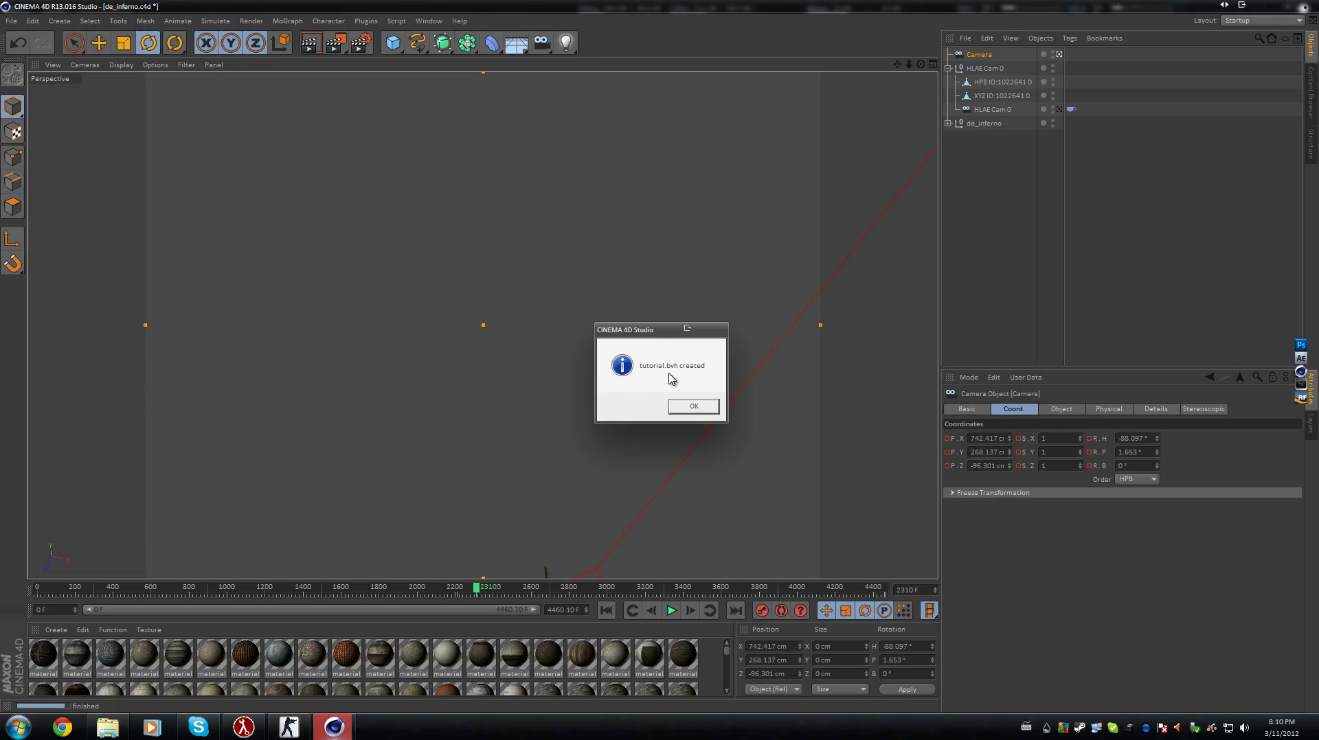
Dismiss the export confirmation and locate tutorial.bvh on Data (D:) in Windows Explorer.
left_click(695, 406)
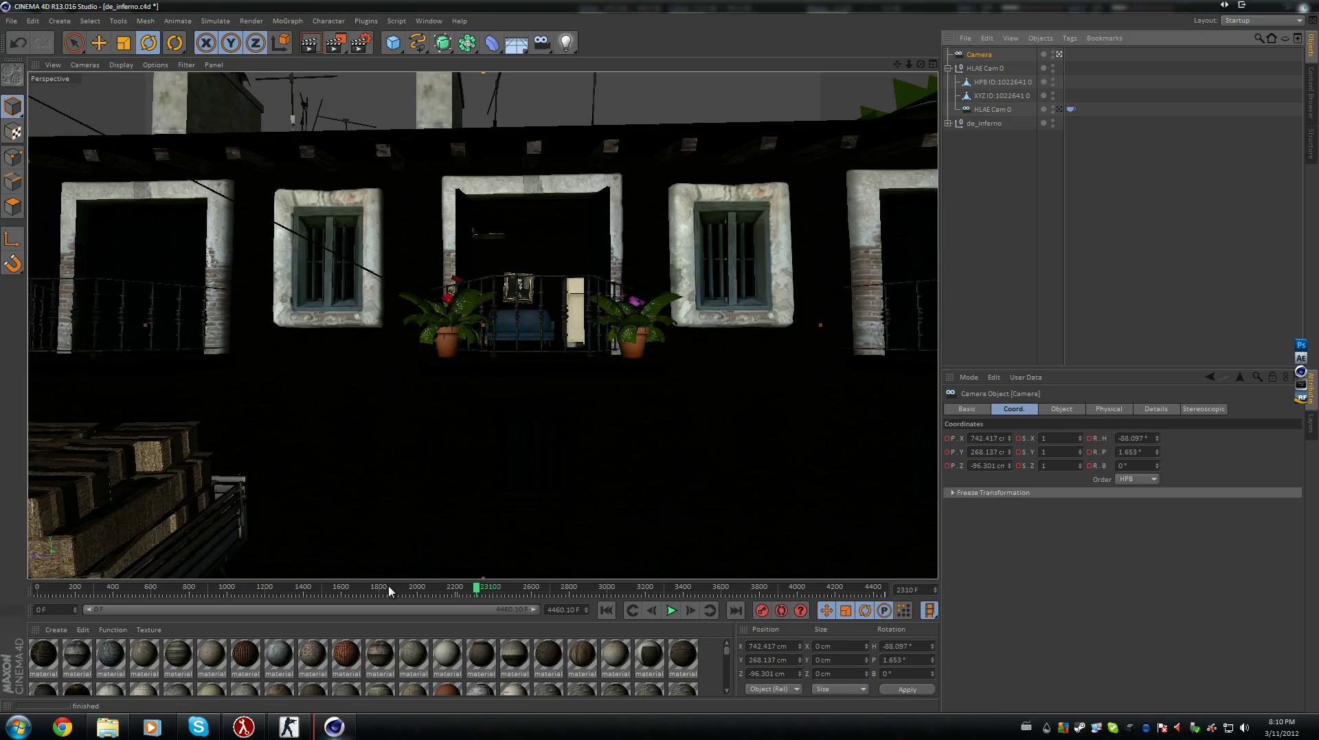
left_click(107, 715)
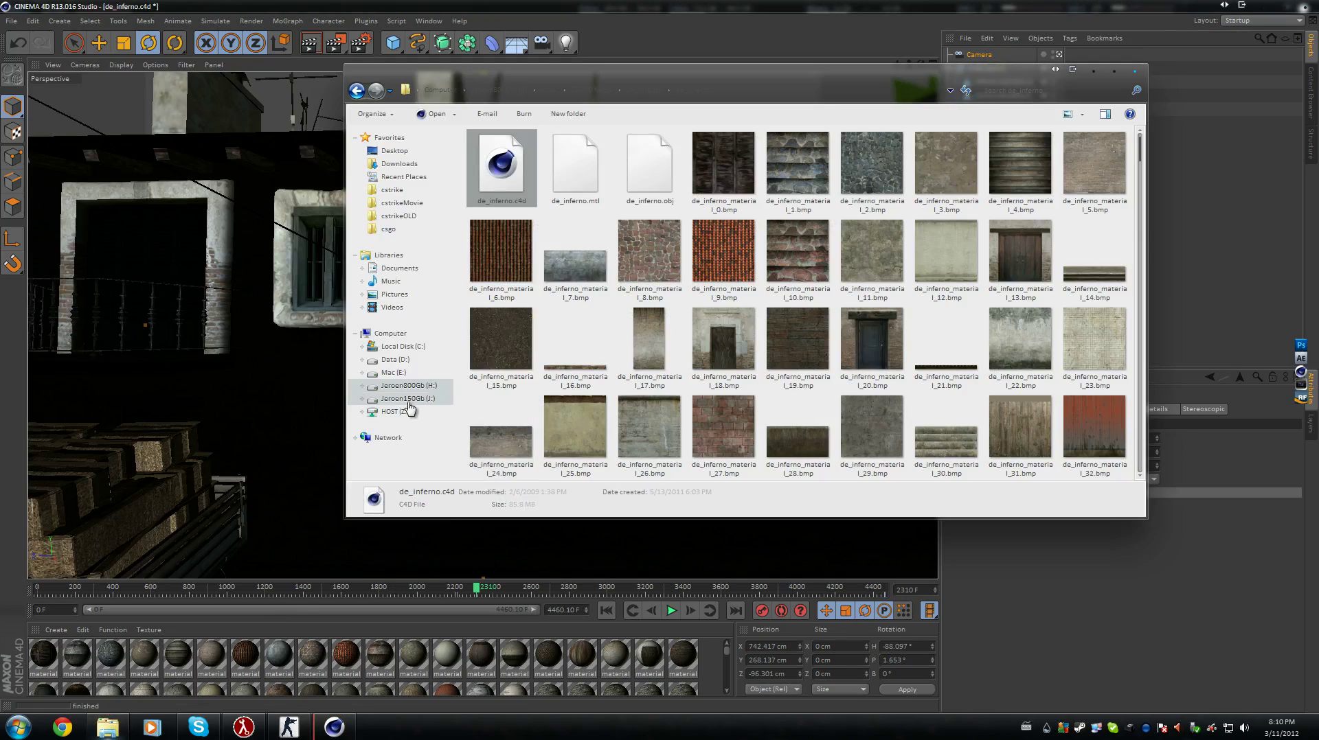
left_click(398, 360)
left_click(516, 267)
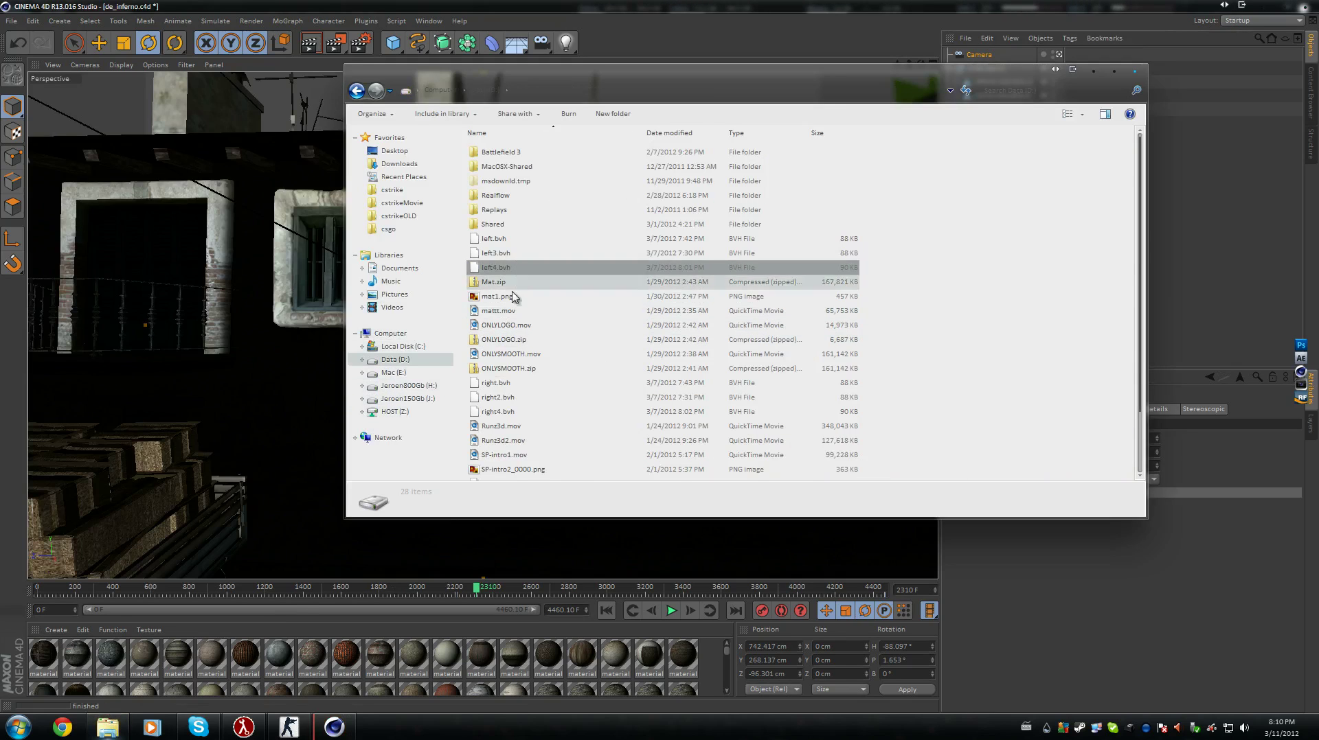
scroll(516, 329, "down", 2)
left_click(511, 418)
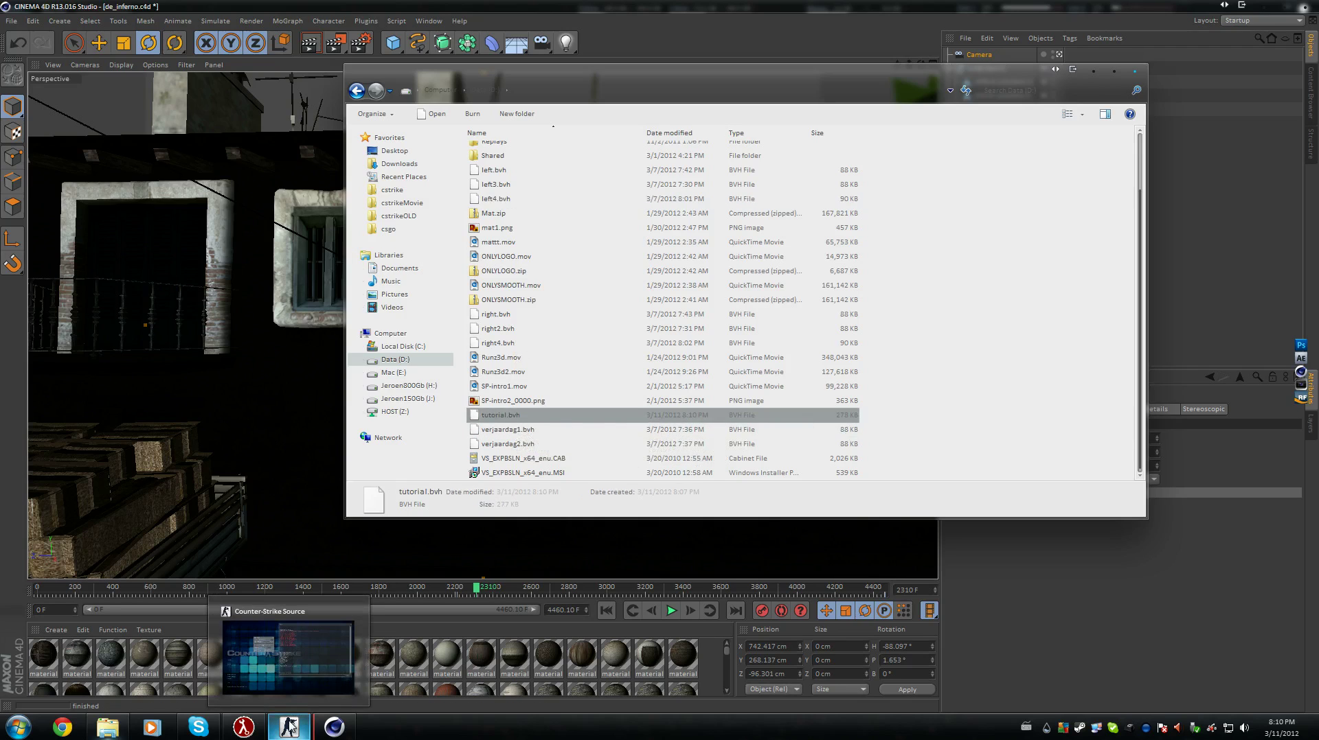
Switch to Counter-Strike: Source and edit de_inferno.dem's tick 10 Begin play-commands action.
left_click(290, 727)
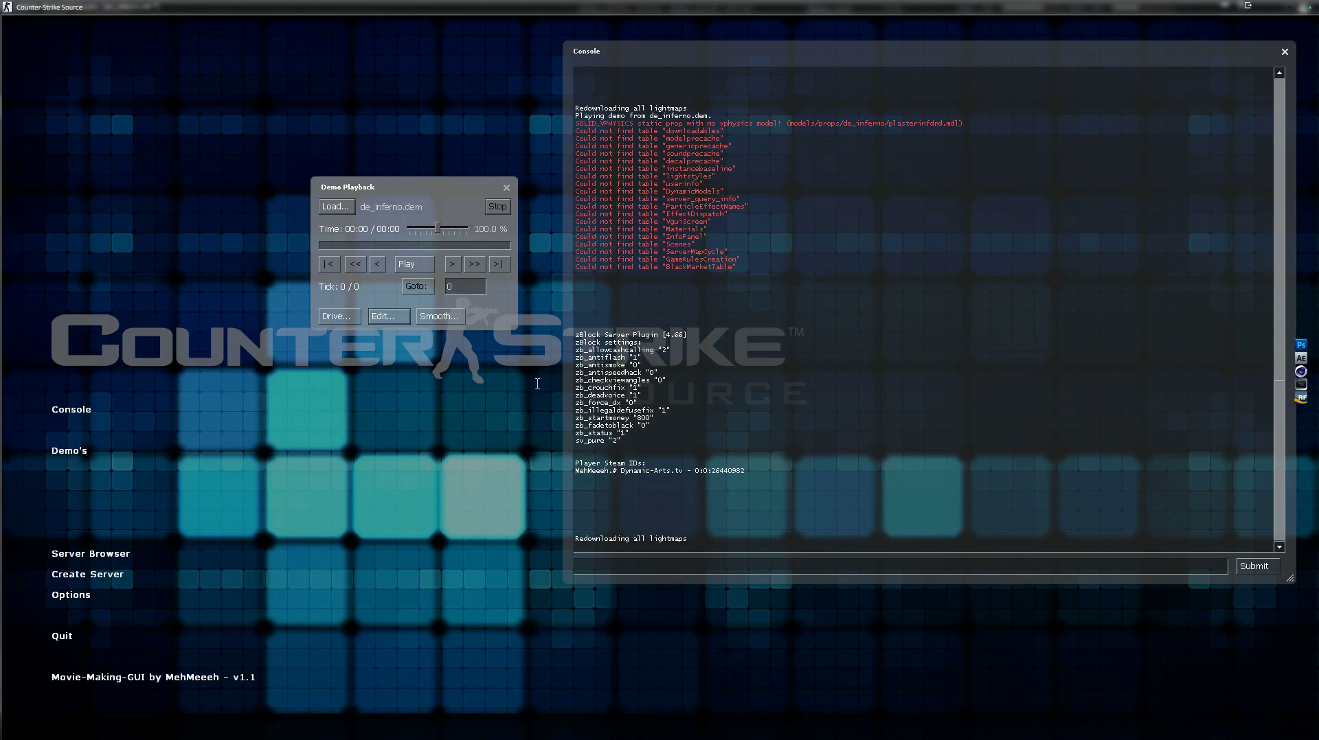
left_click(402, 316)
left_click(382, 391)
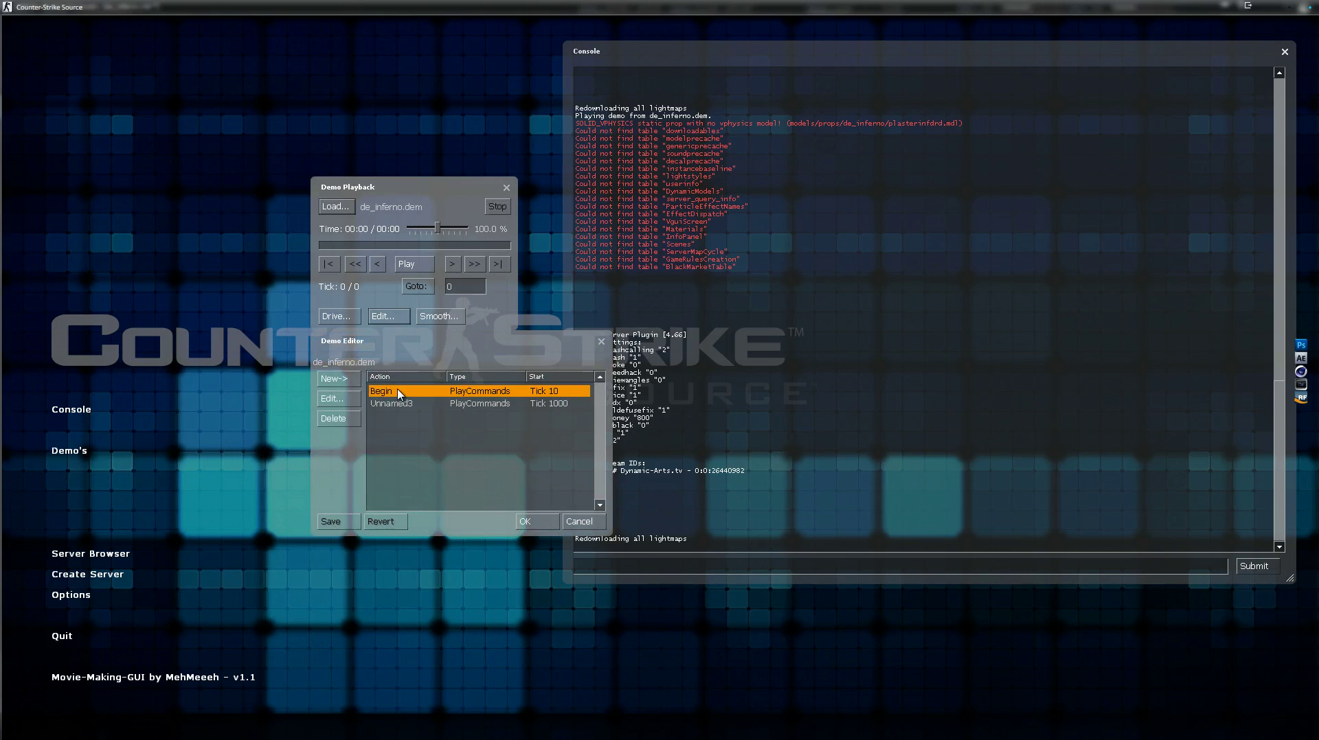
left_click(336, 399)
left_click(295, 276)
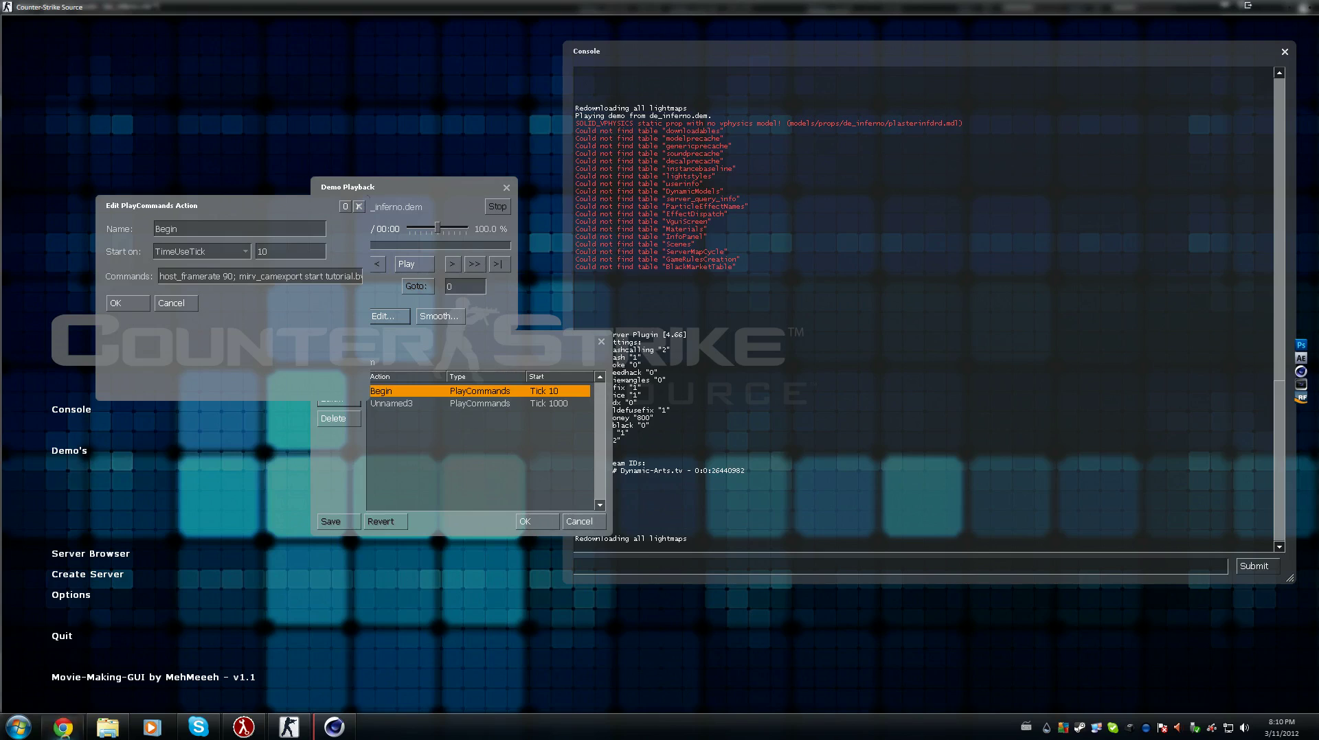
Search YouTube for 'thehanfried' and open the HLAE and Cinema 4D smoothing tutorial.
left_click(62, 727)
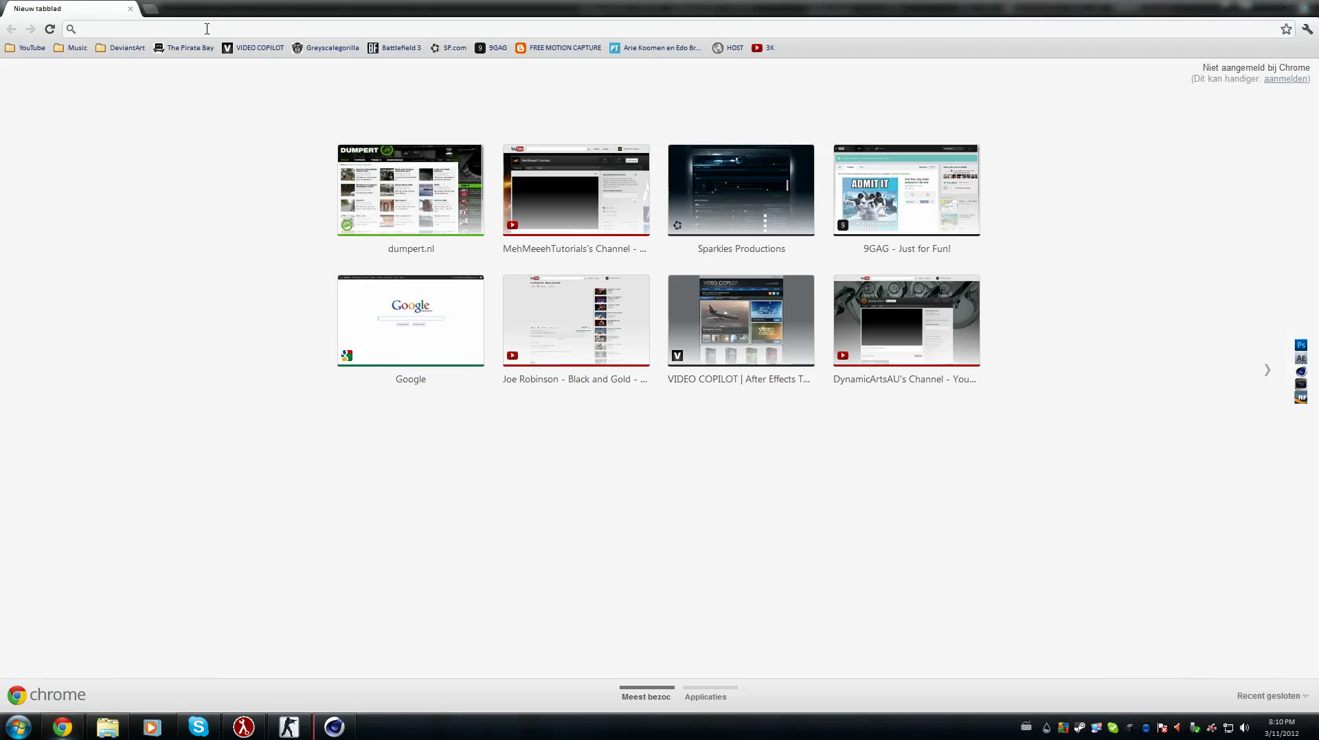
type("youtube")
key("Return")
type("theh")
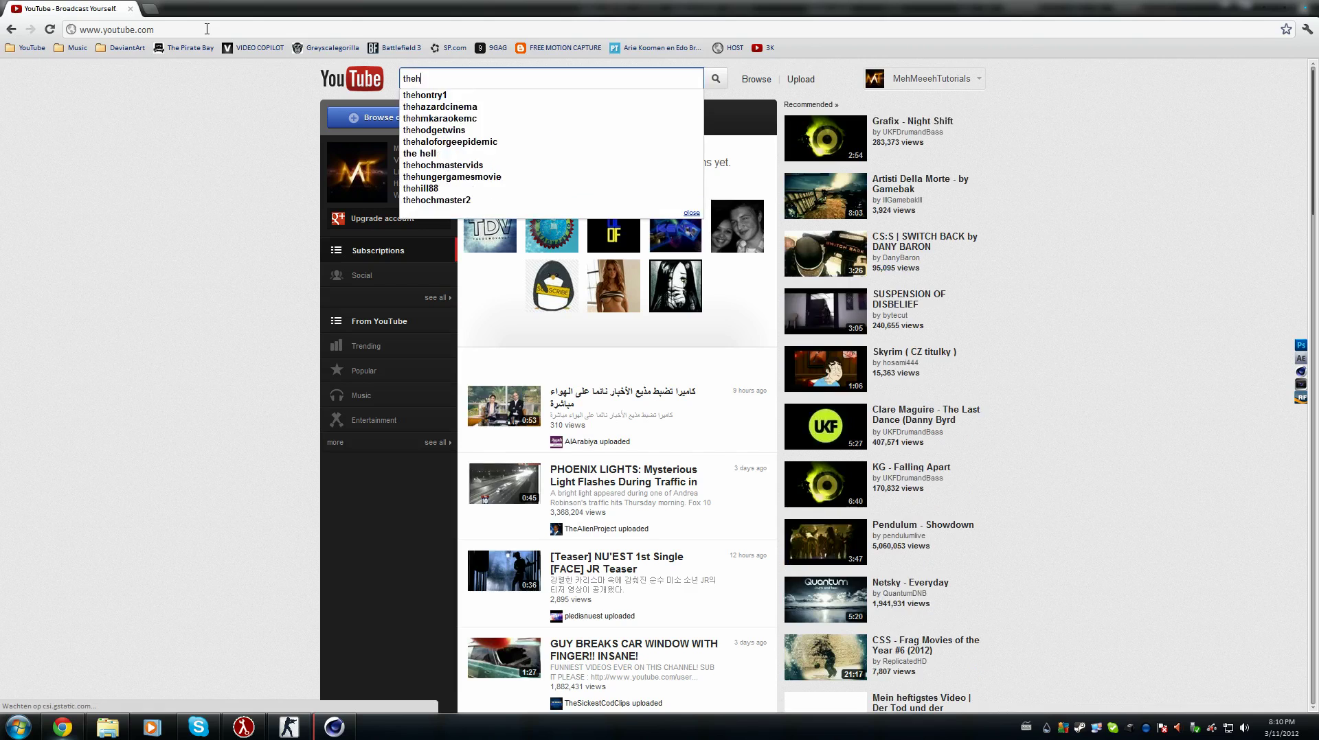
type("anfried")
key("Return")
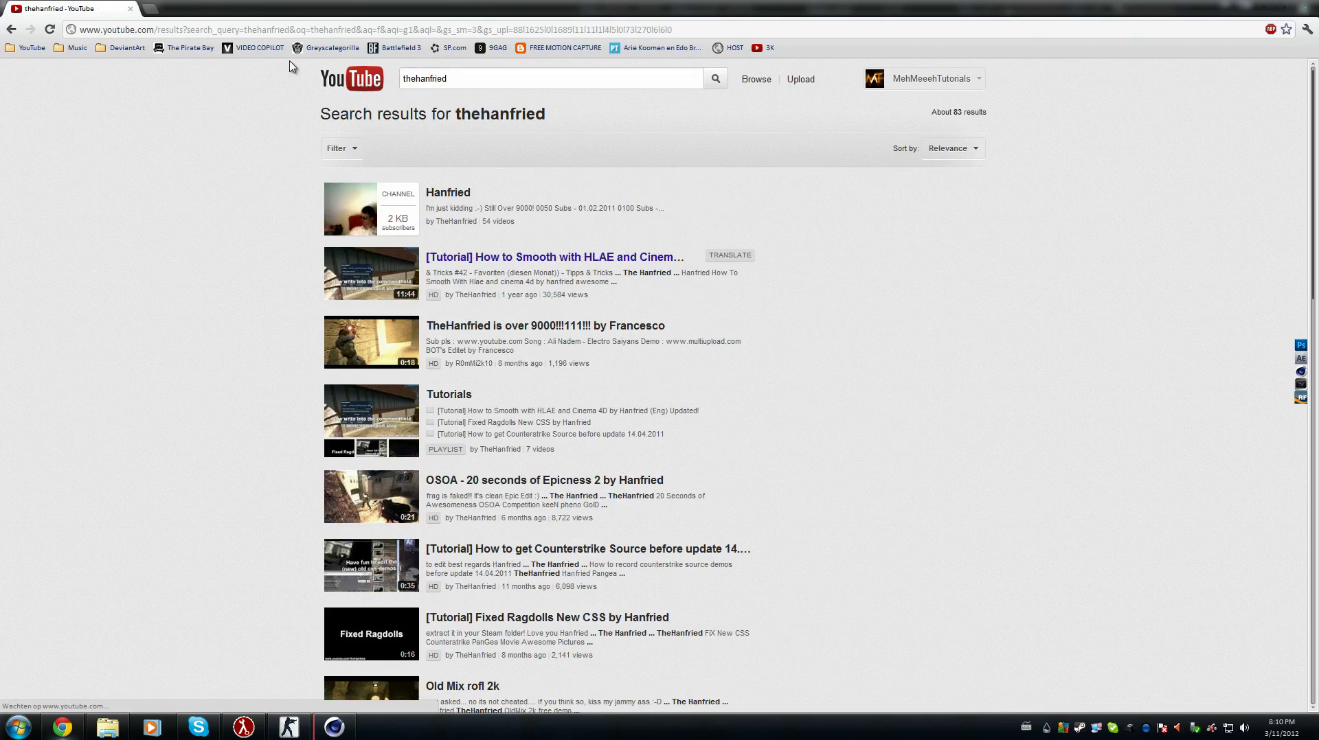
left_click(374, 275)
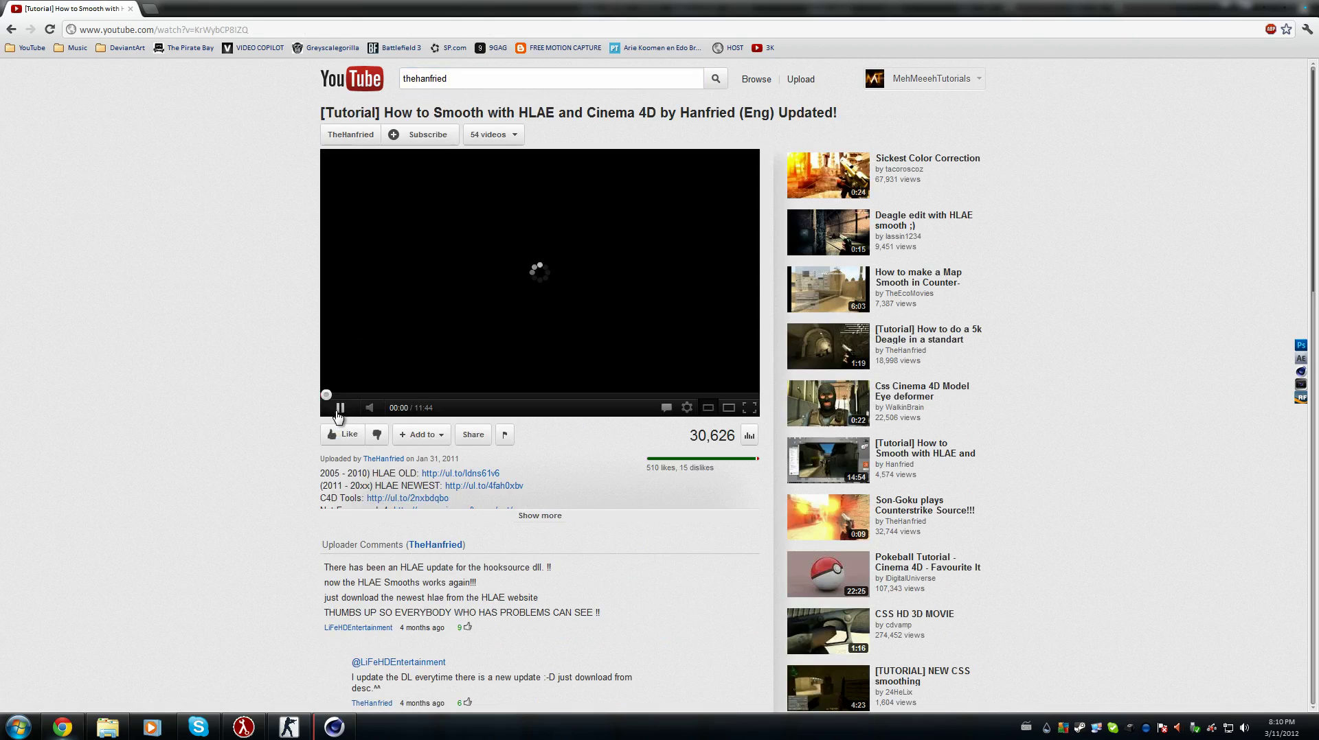
Expand the description and select the host_framerate 500; mirv_camimport example command.
left_click(537, 516)
scroll(375, 495, "down", 2)
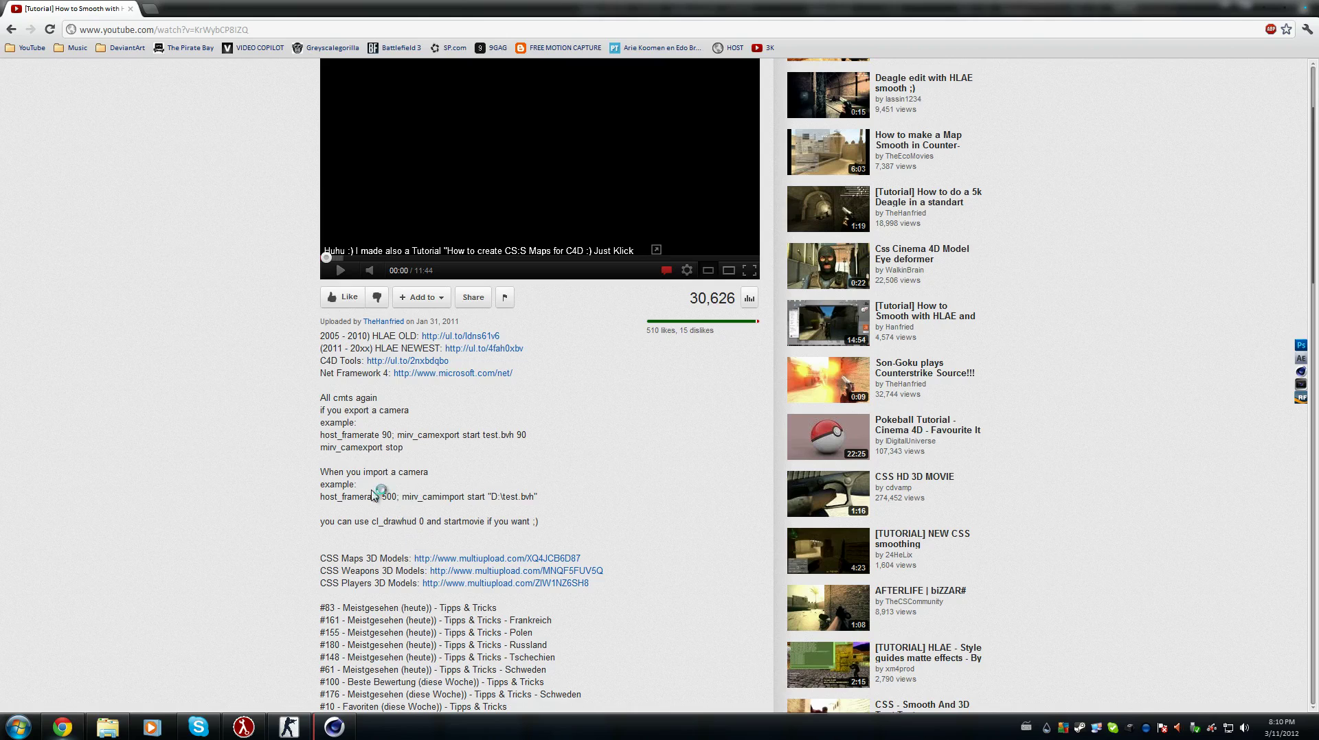
left_click_drag(321, 497, 550, 497)
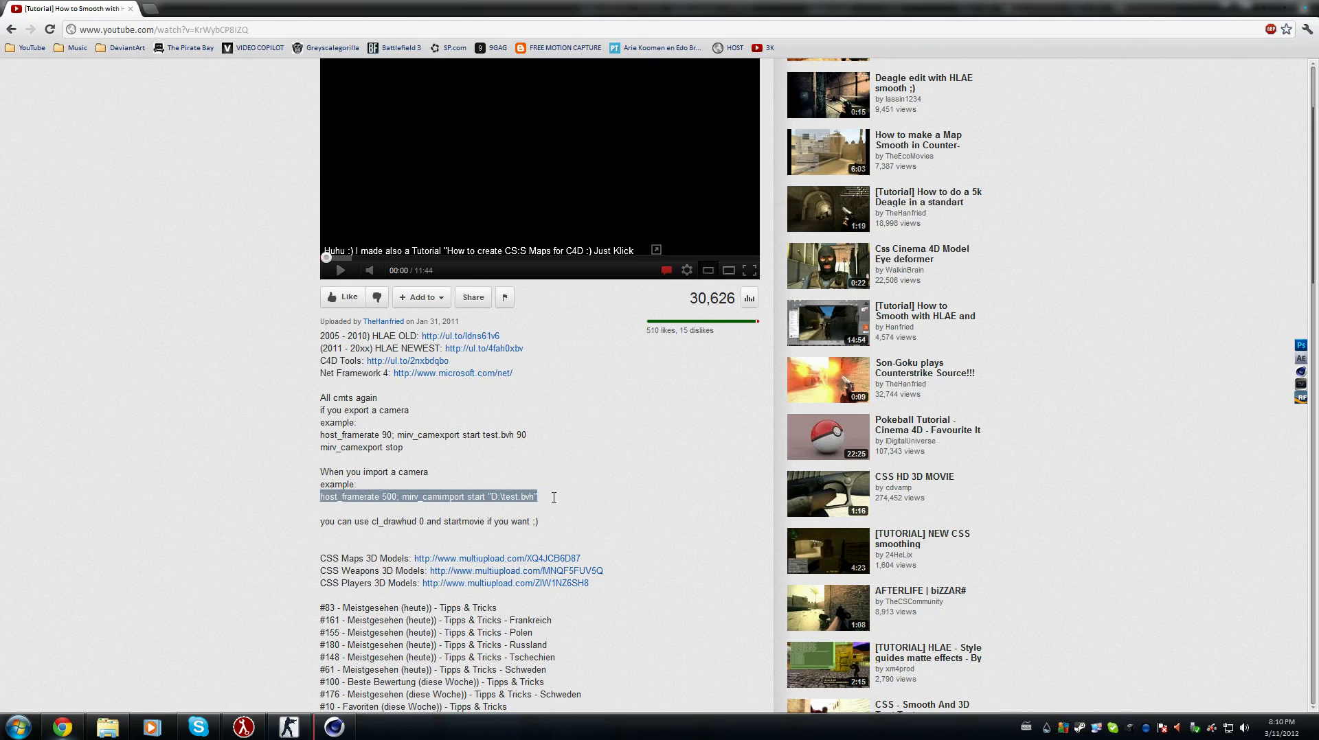
left_click(535, 491)
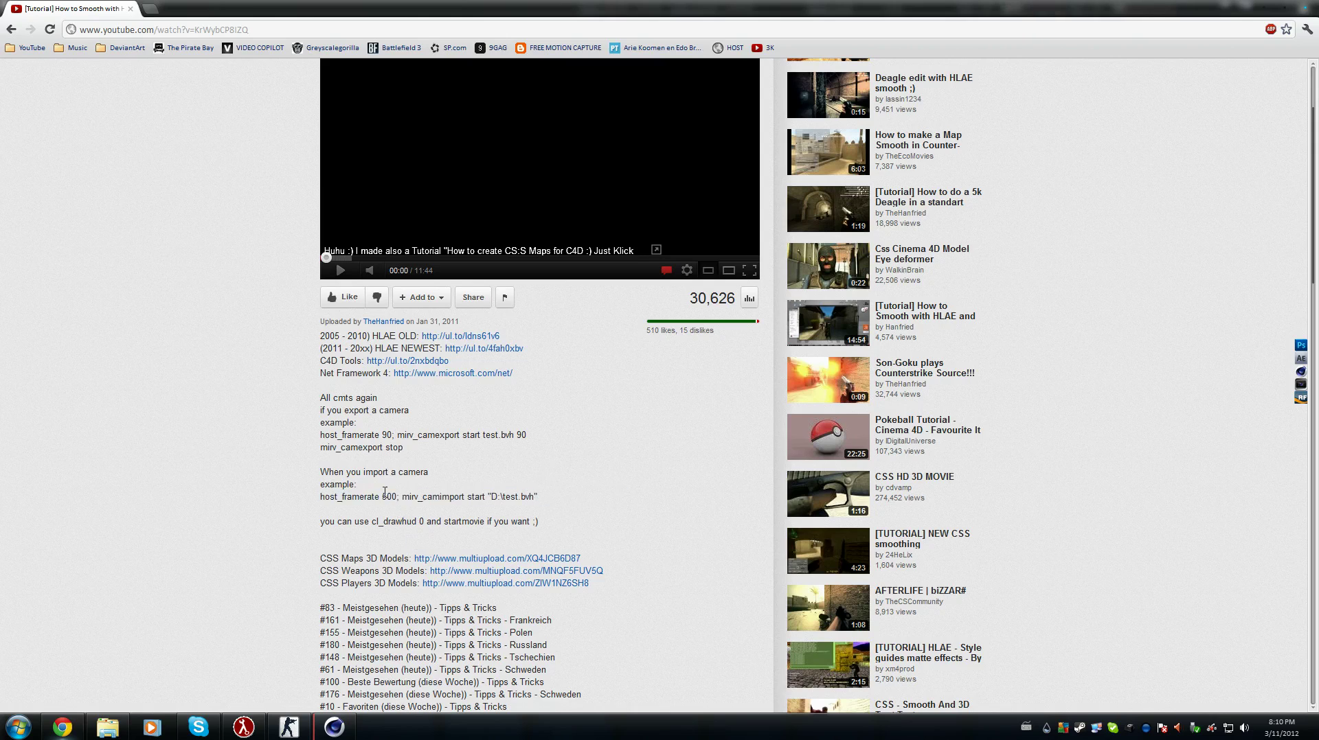
Replace the Begin action's old export commands with the pasted camera import example.
left_click(288, 727)
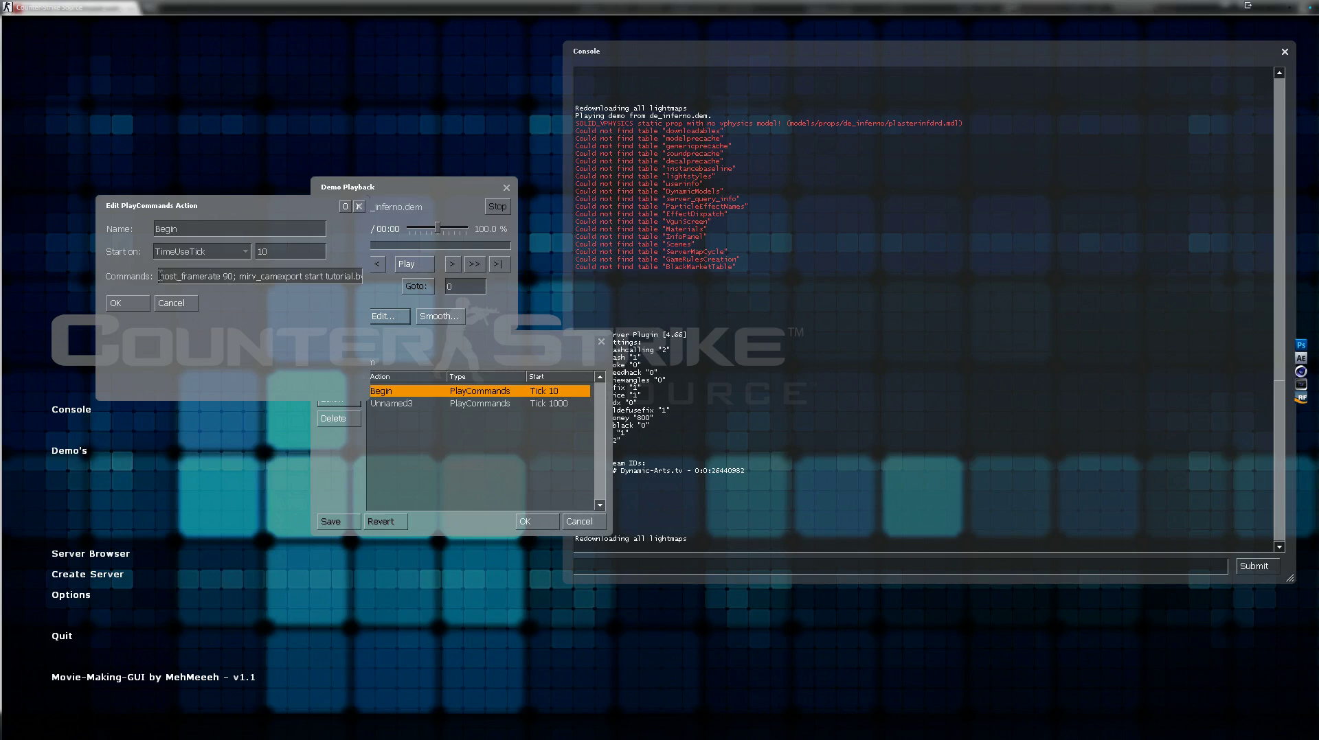
key("ctrl+a")
key("BackSpace")
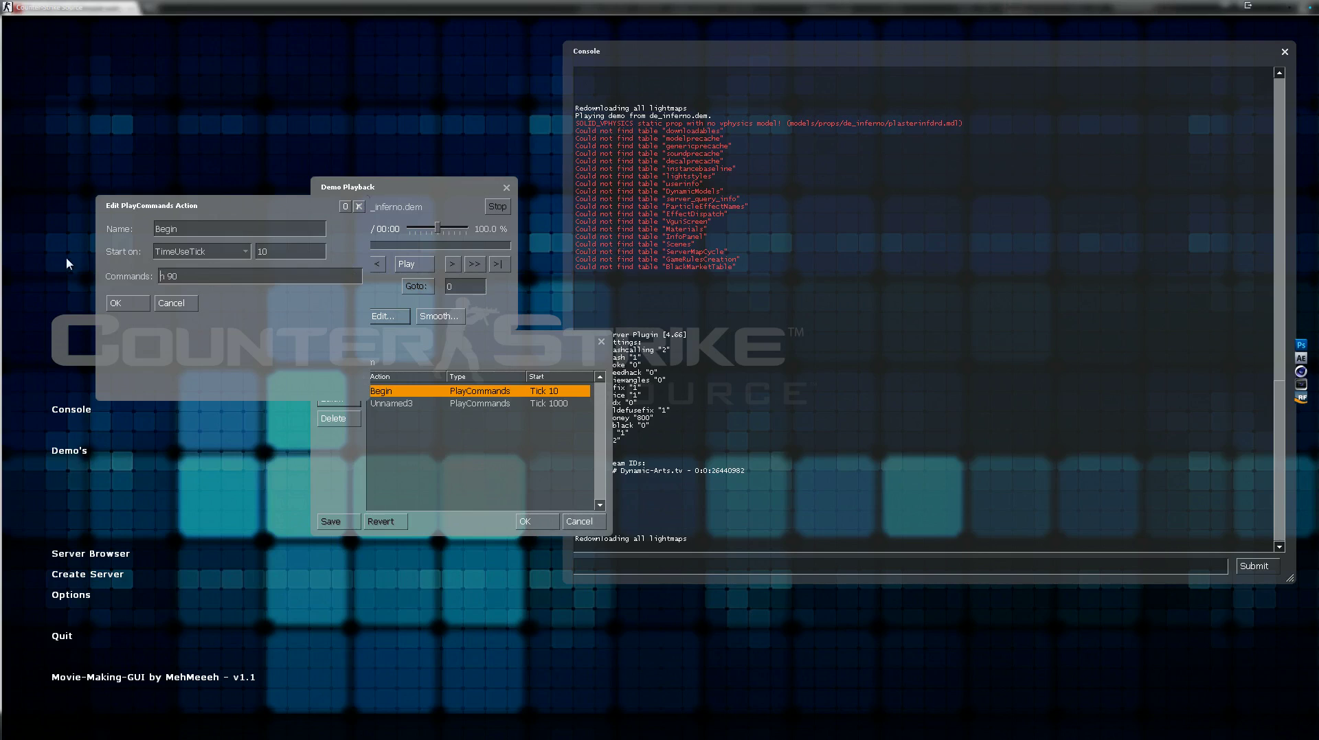
key("ctrl+v")
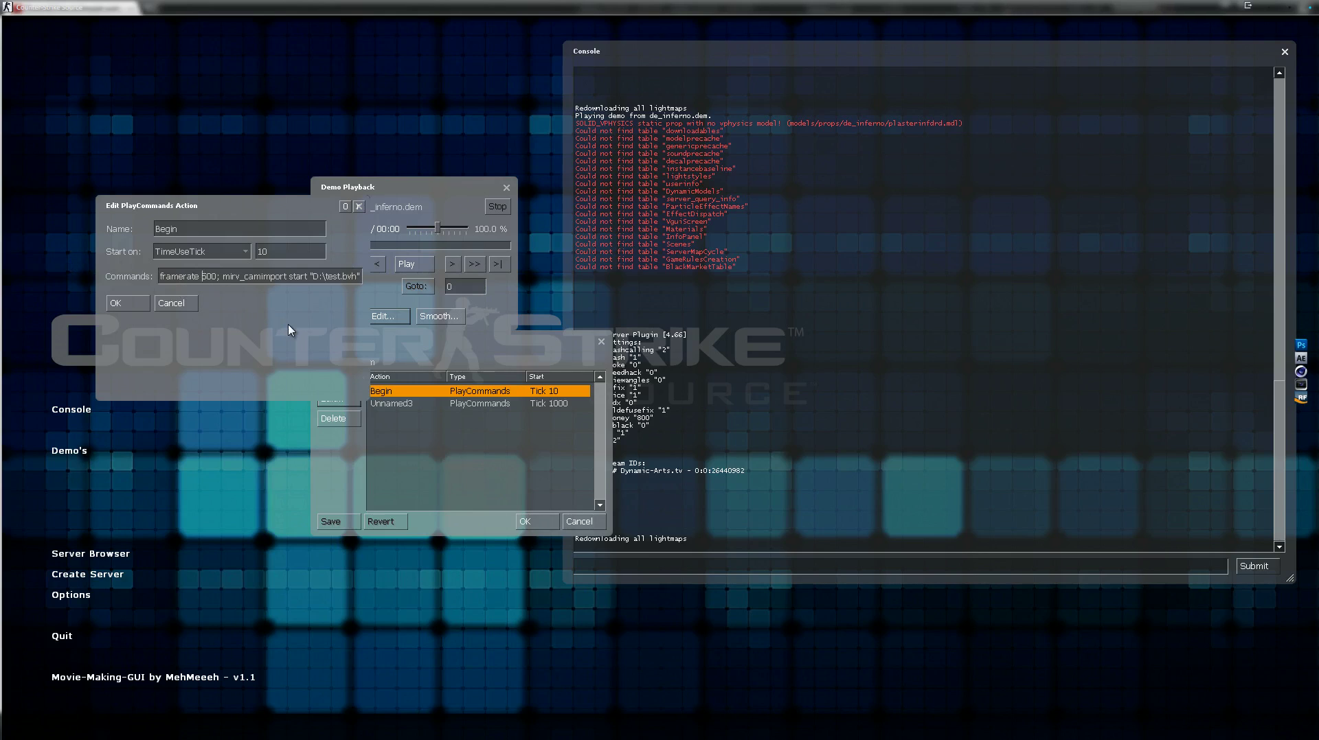
Change the framerate to 30, set the path to D:\tutorial.bvh and append startmovie tutorial.
key("Delete")
key("Delete")
key("Delete")
type("30")
type("tuto")
left_click_drag(307, 276, 350, 276)
left_click(322, 276)
type("vh\"")
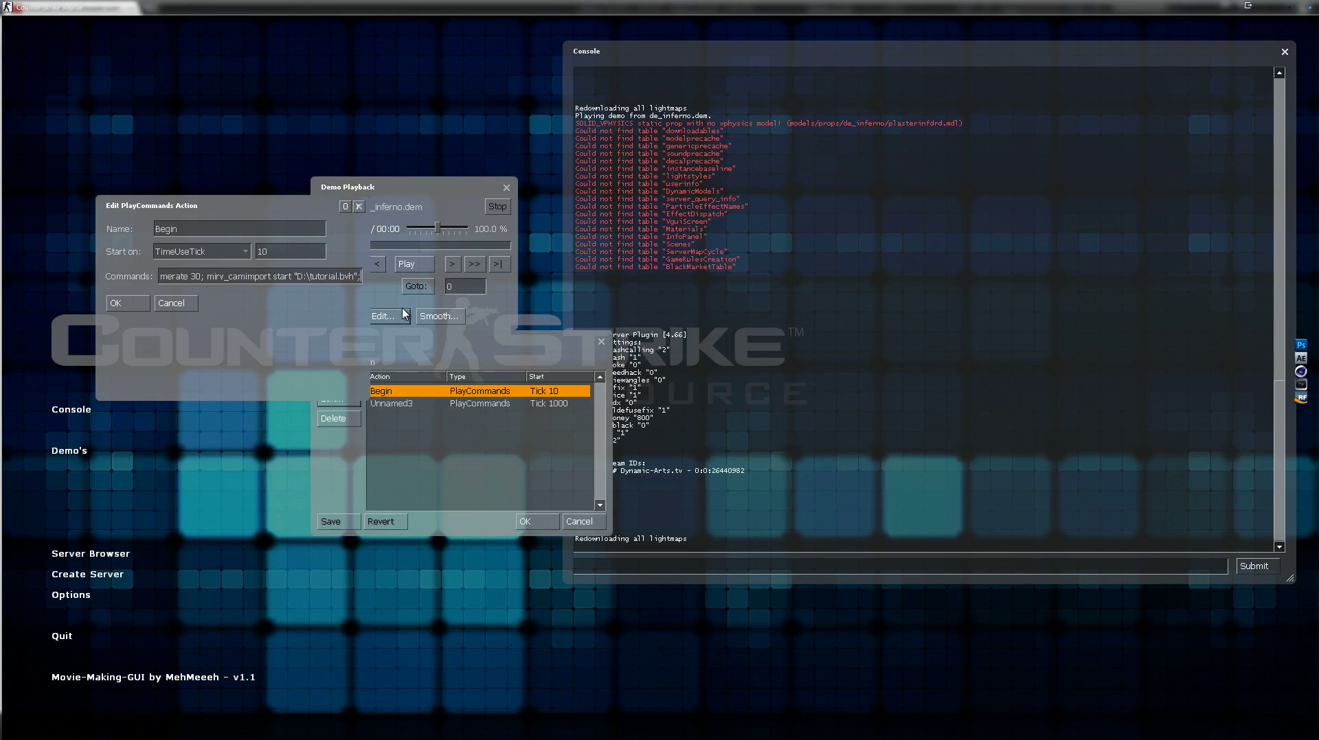
type("; startmo")
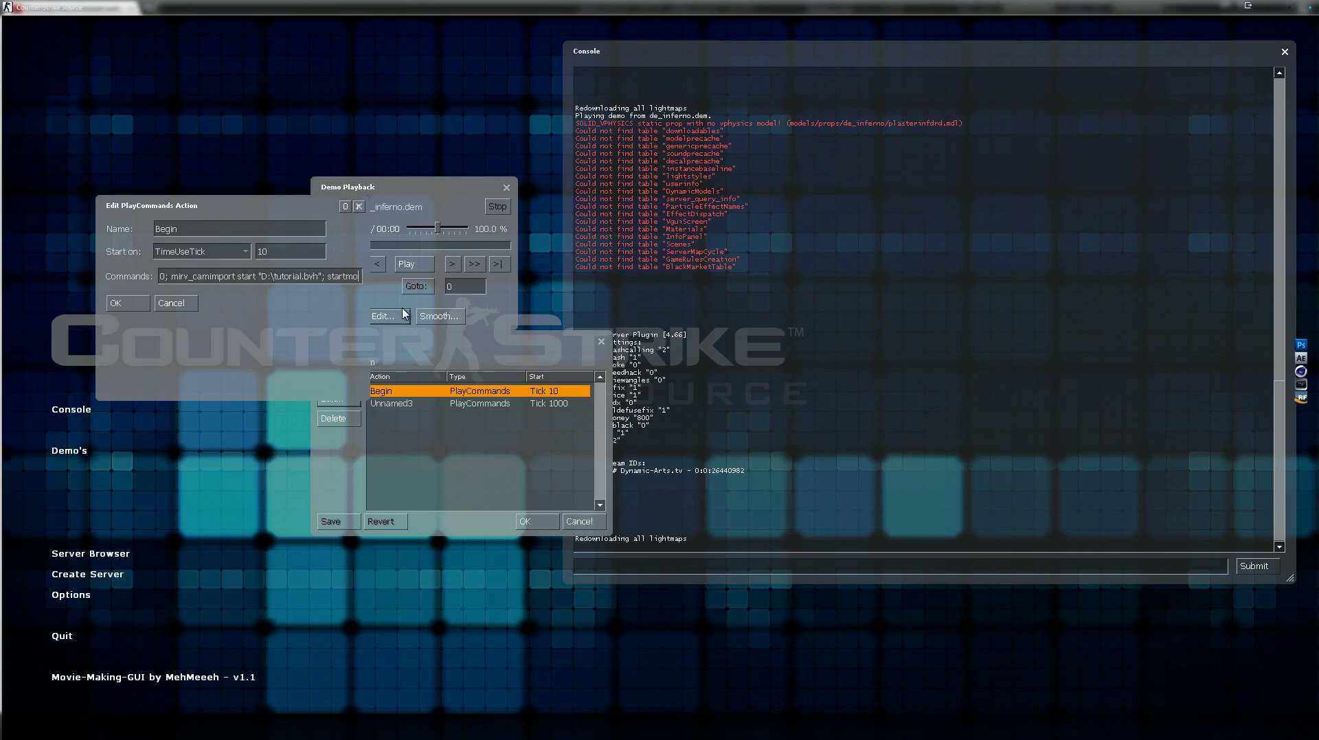
type("vie tutorial")
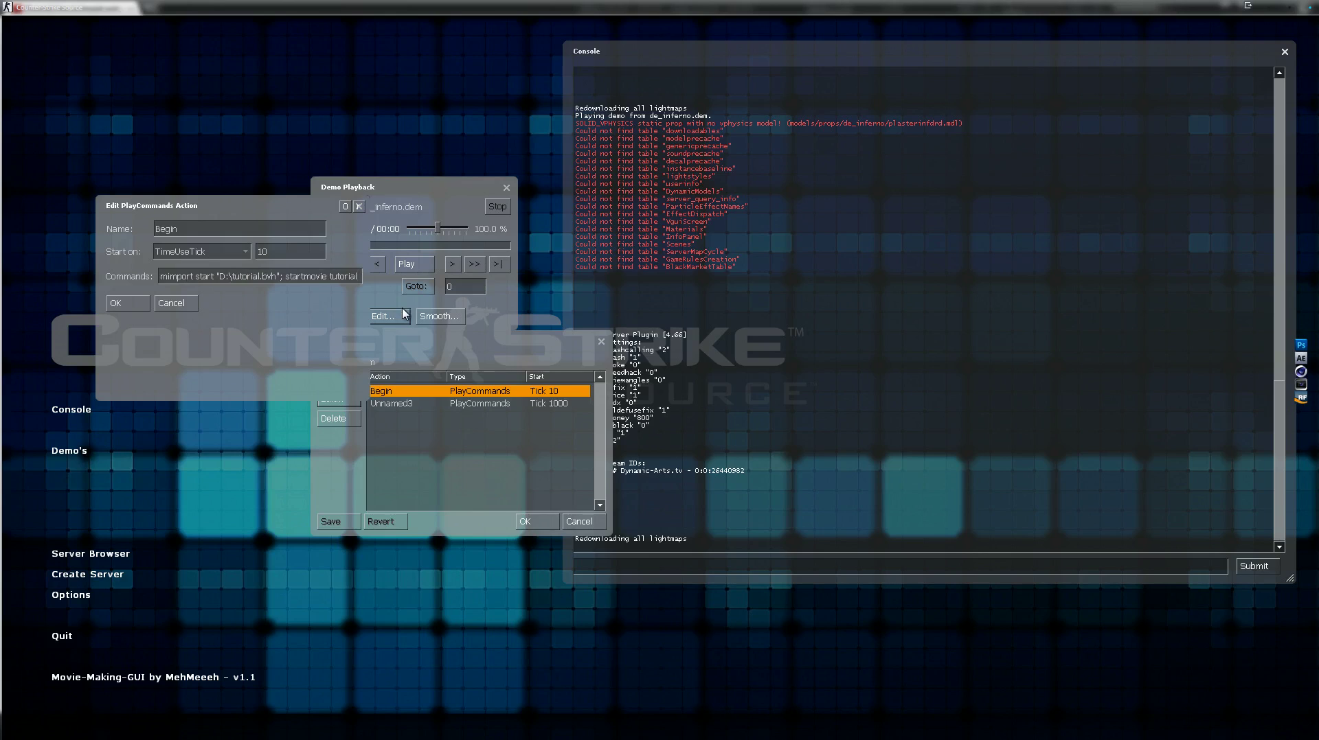
Confirm the Begin commands, replace Unnamed3's export-stop command, and save the demo edits.
left_click(139, 305)
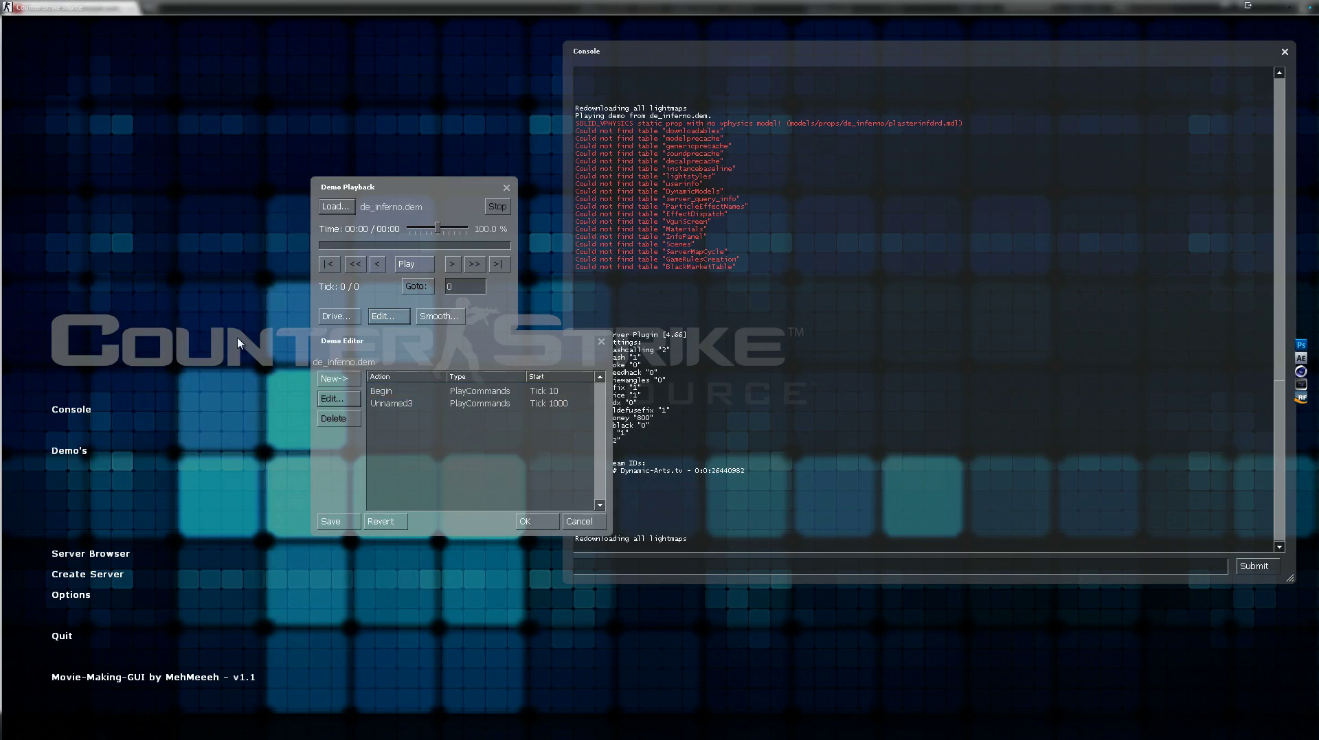
left_click(481, 405)
left_click(337, 398)
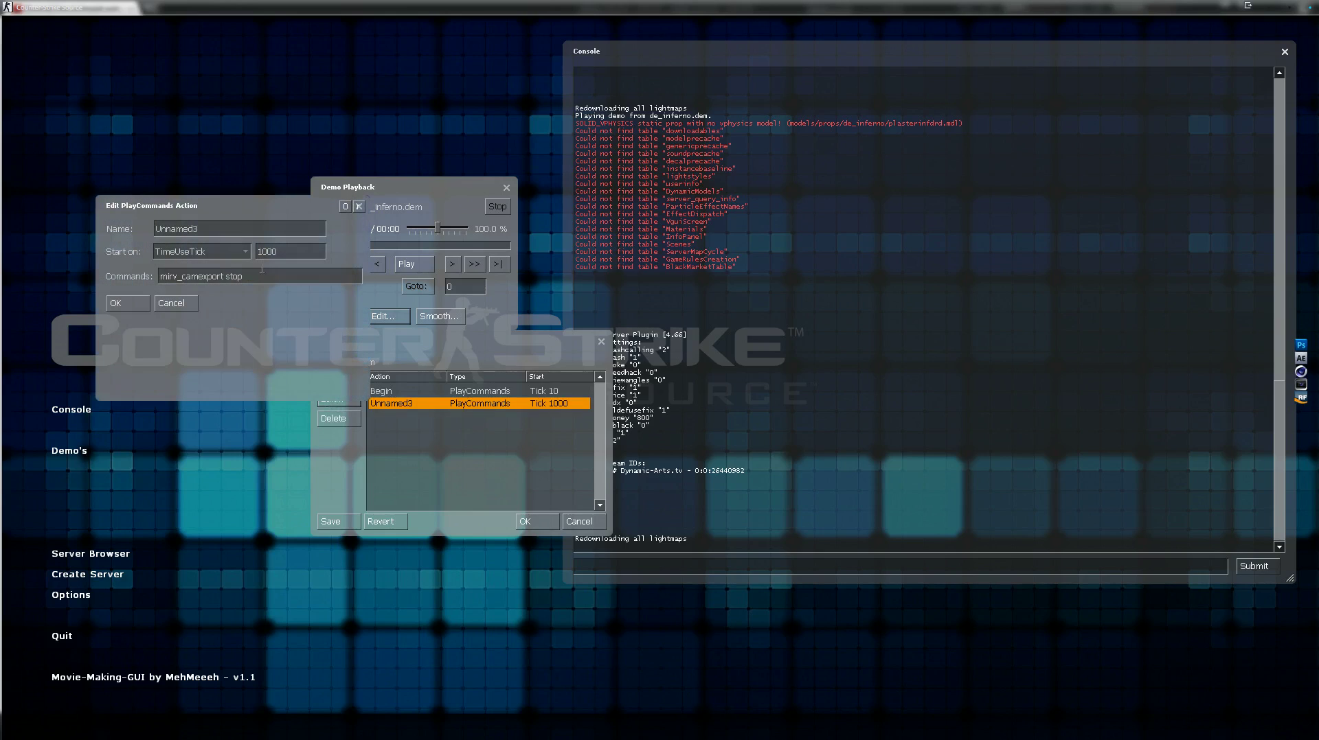
type("ned")
left_click(114, 308)
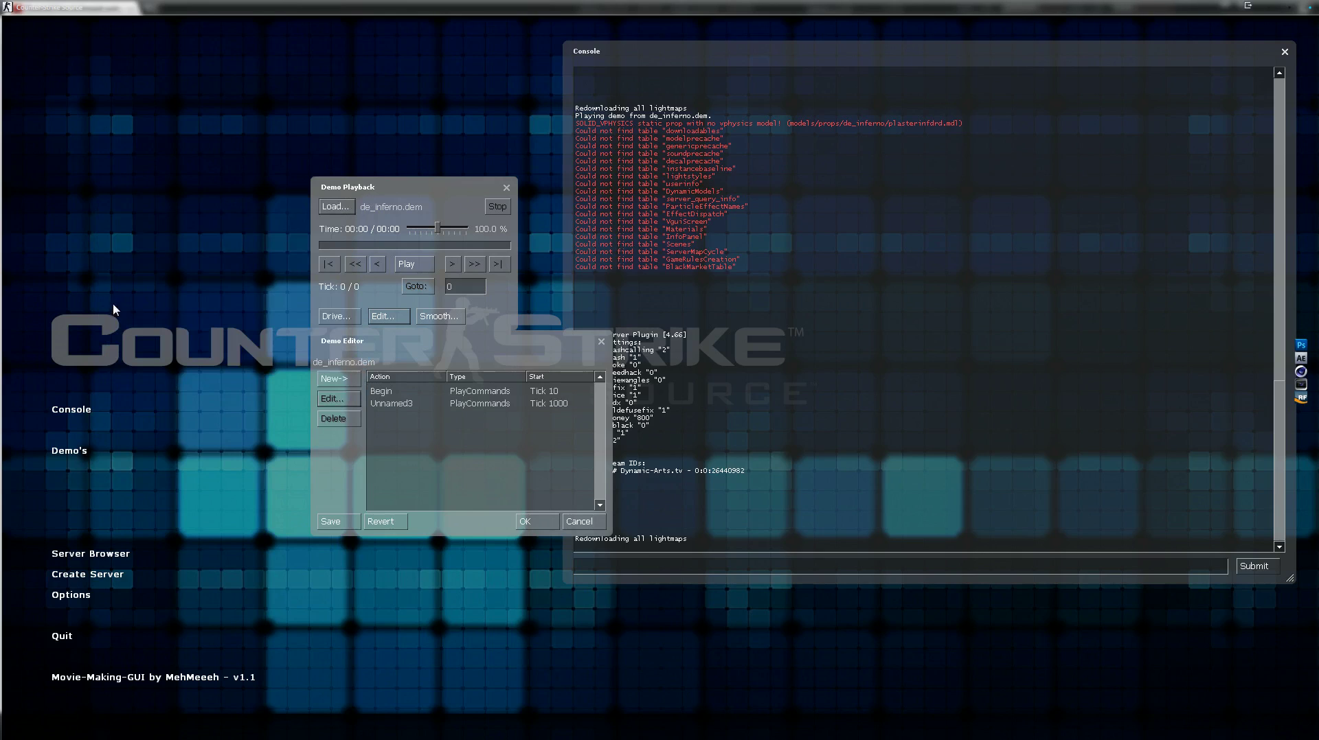
left_click(329, 522)
left_click(525, 522)
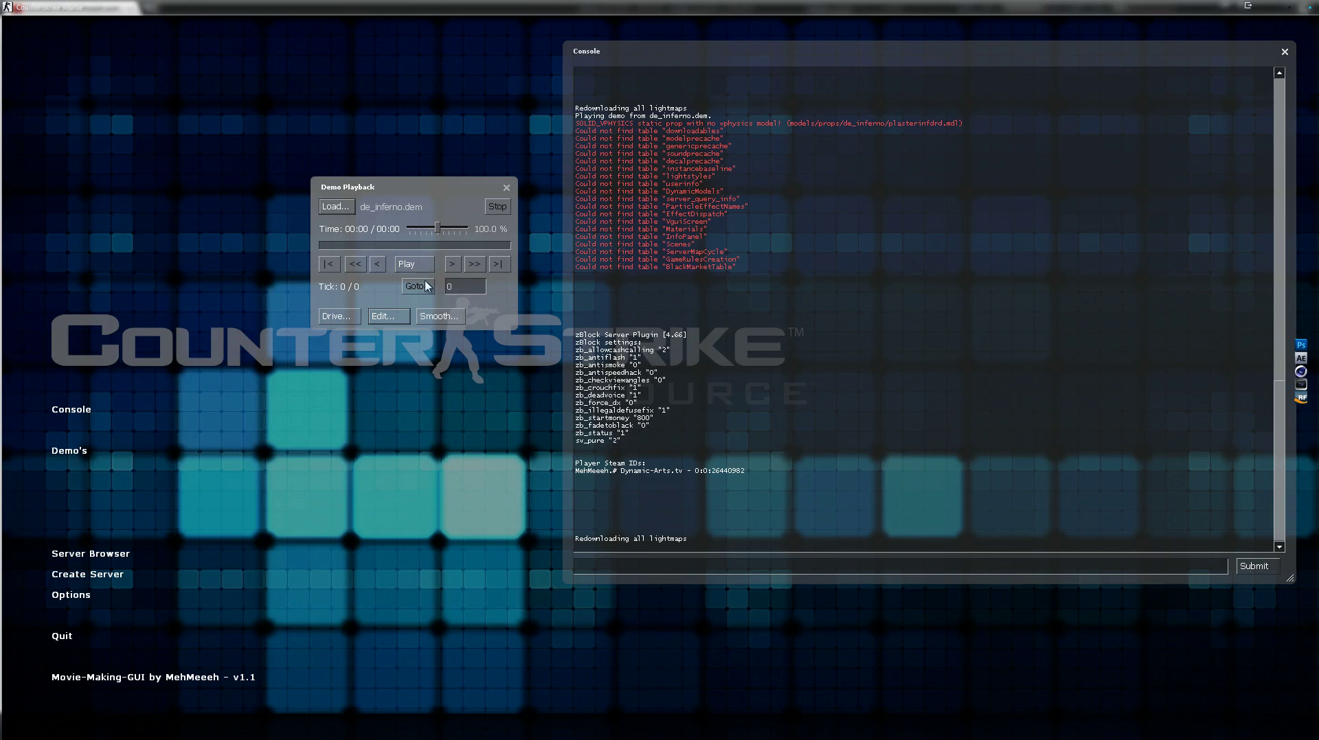
Run cl_drawhud 0 and hidepanel all in the console to hide the HUD.
left_click(581, 562)
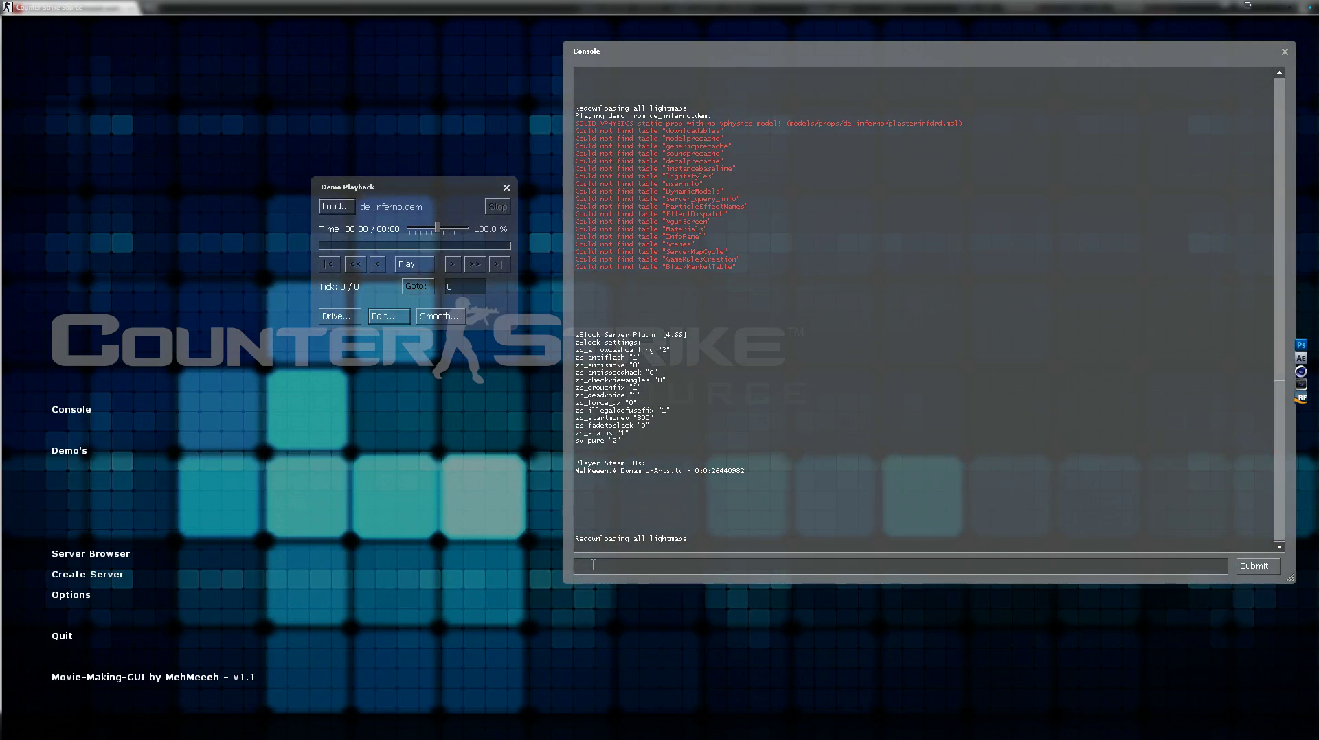
type("cl_drawhu")
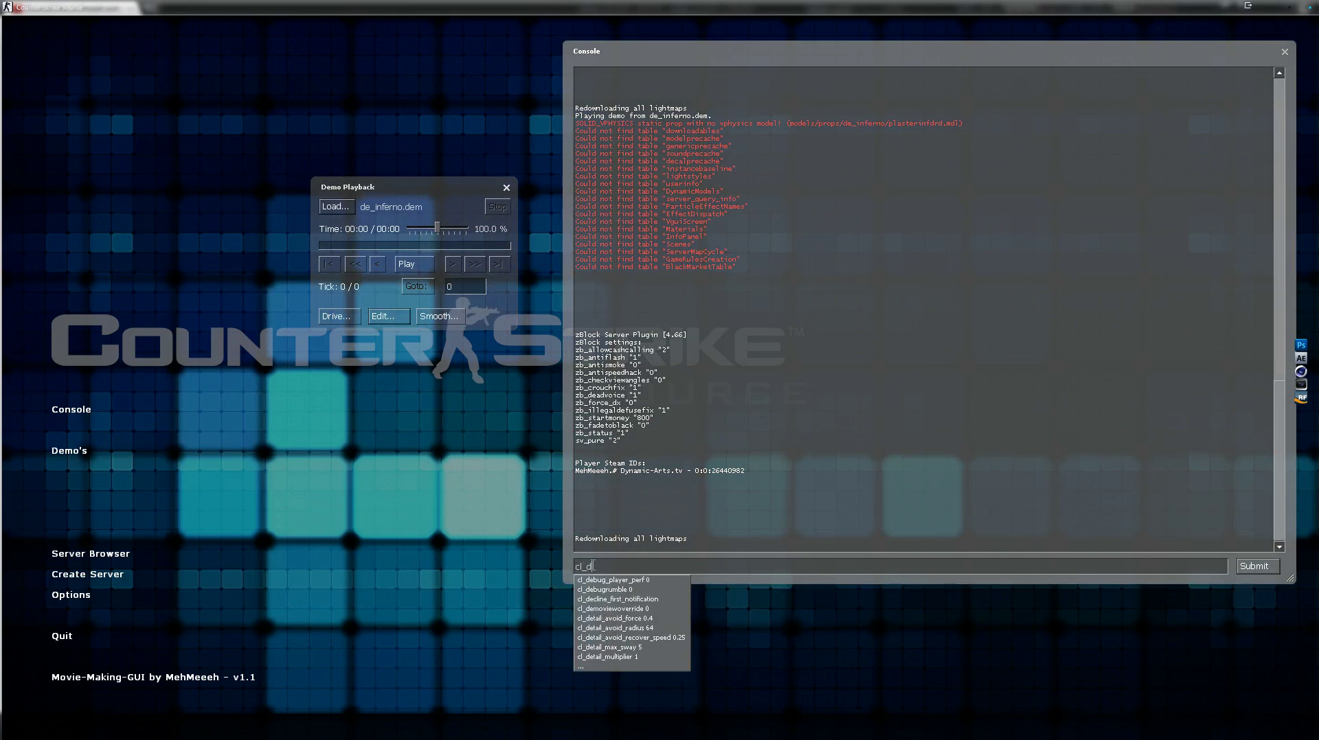
type("hid")
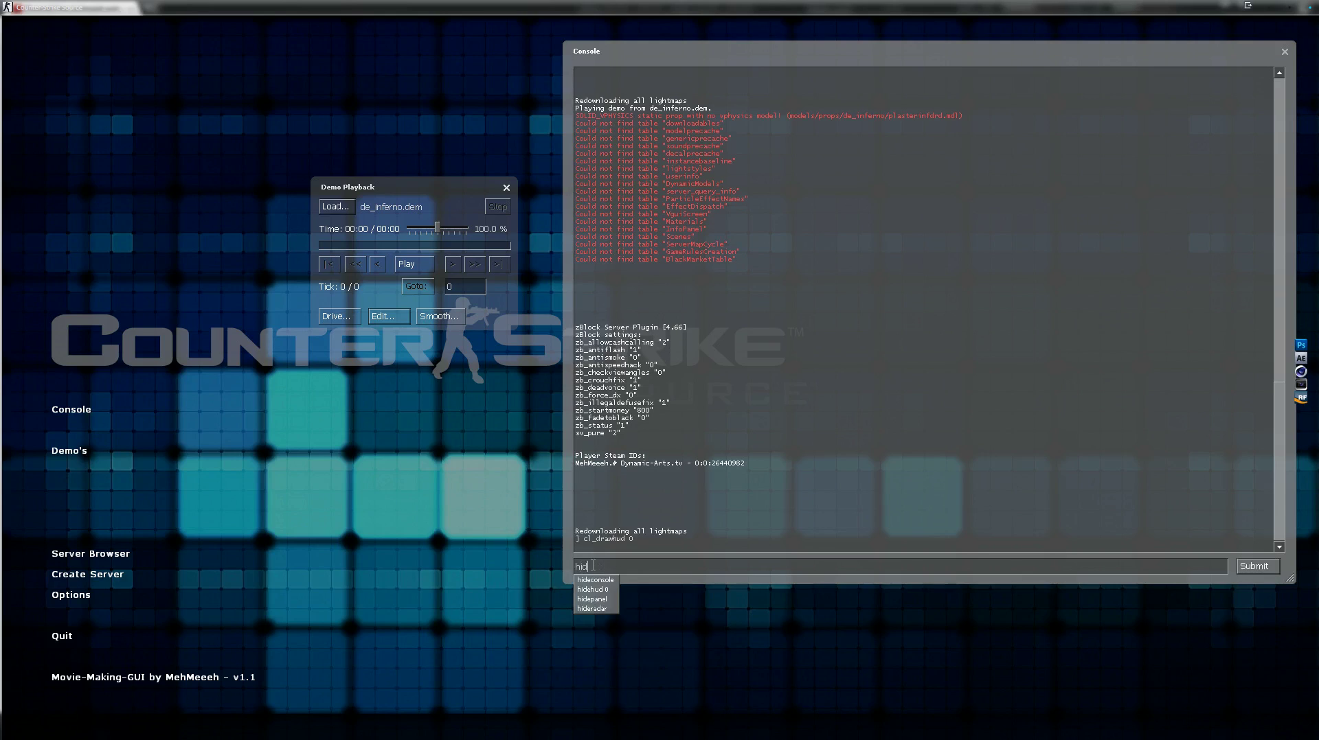
type("epanel all")
key("Return")
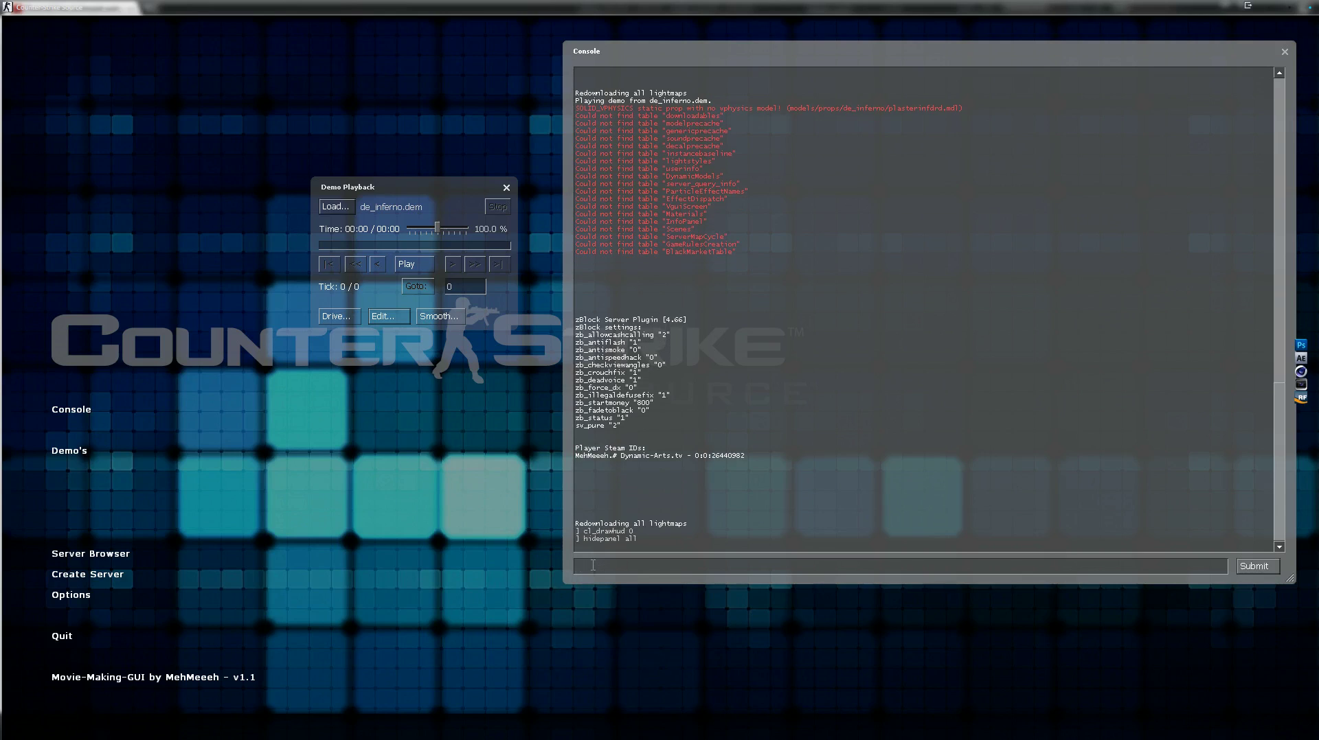
Play the de_inferno demo through to record frames, stop playback, and switch to Chrome.
left_click(421, 267)
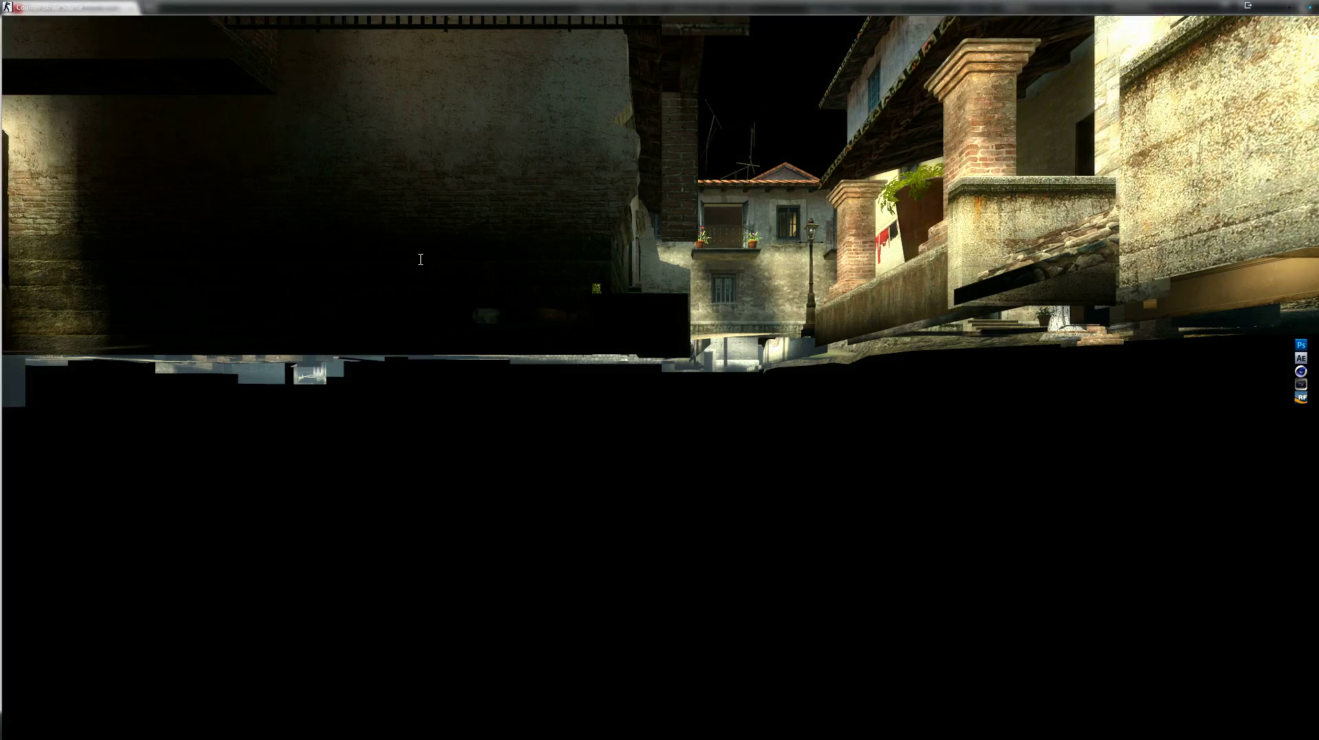
key("Escape")
key("shift+F2")
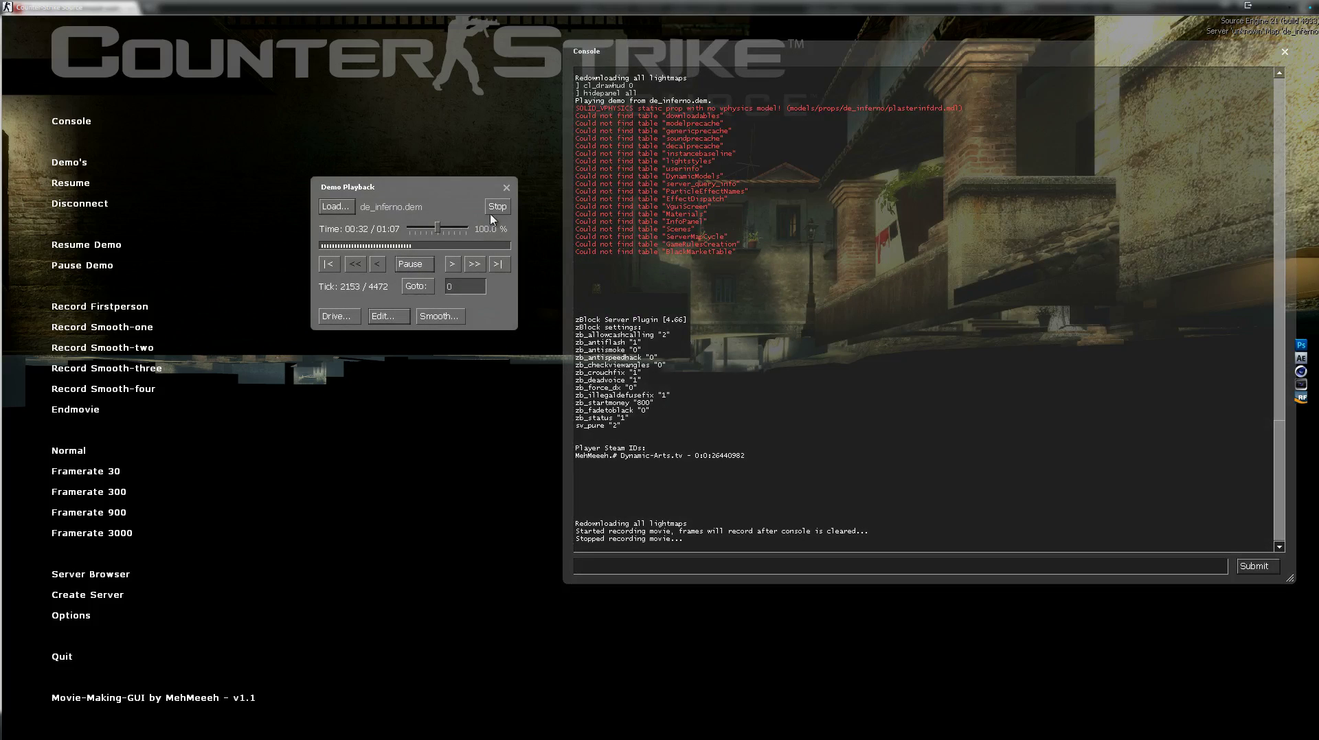
left_click(497, 207)
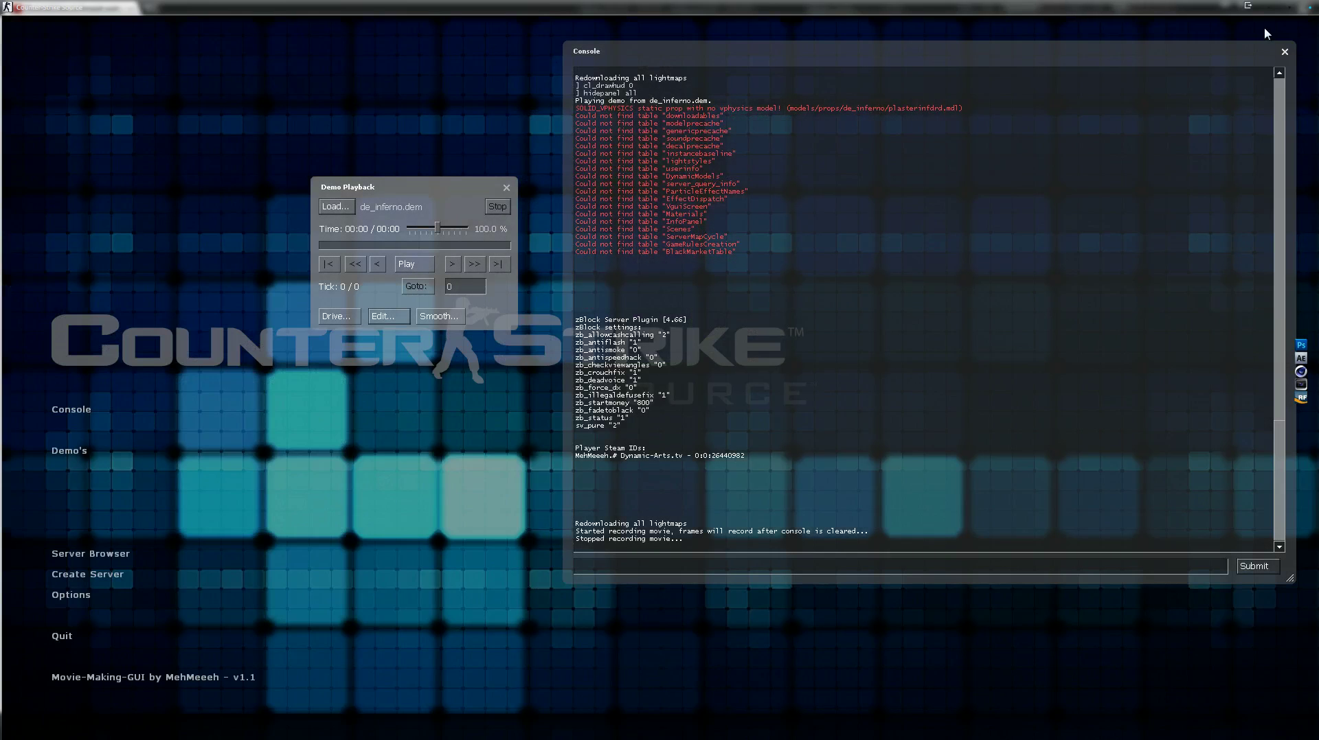
key("alt+Tab")
Browse the cstrikeMovie folder's recorded tutorial frames down to tutorial0066.tga.
left_click(107, 727)
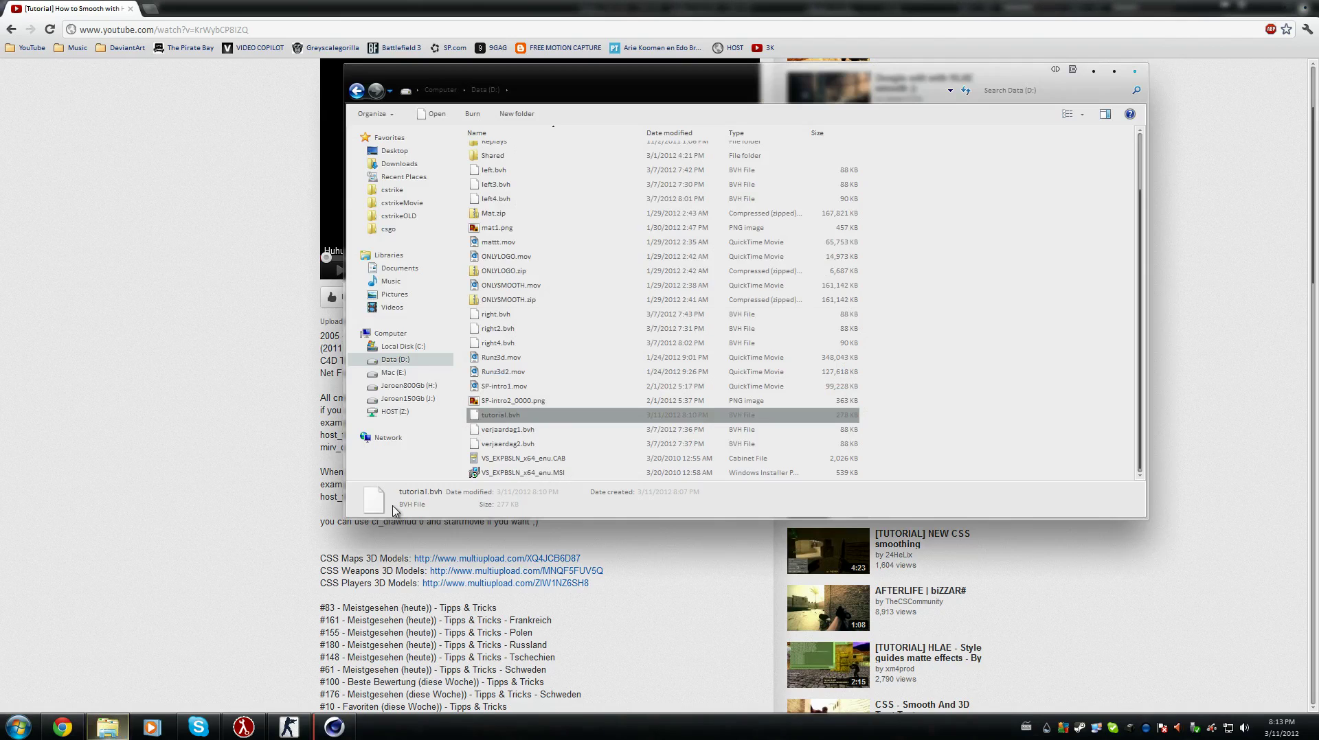
left_click(402, 202)
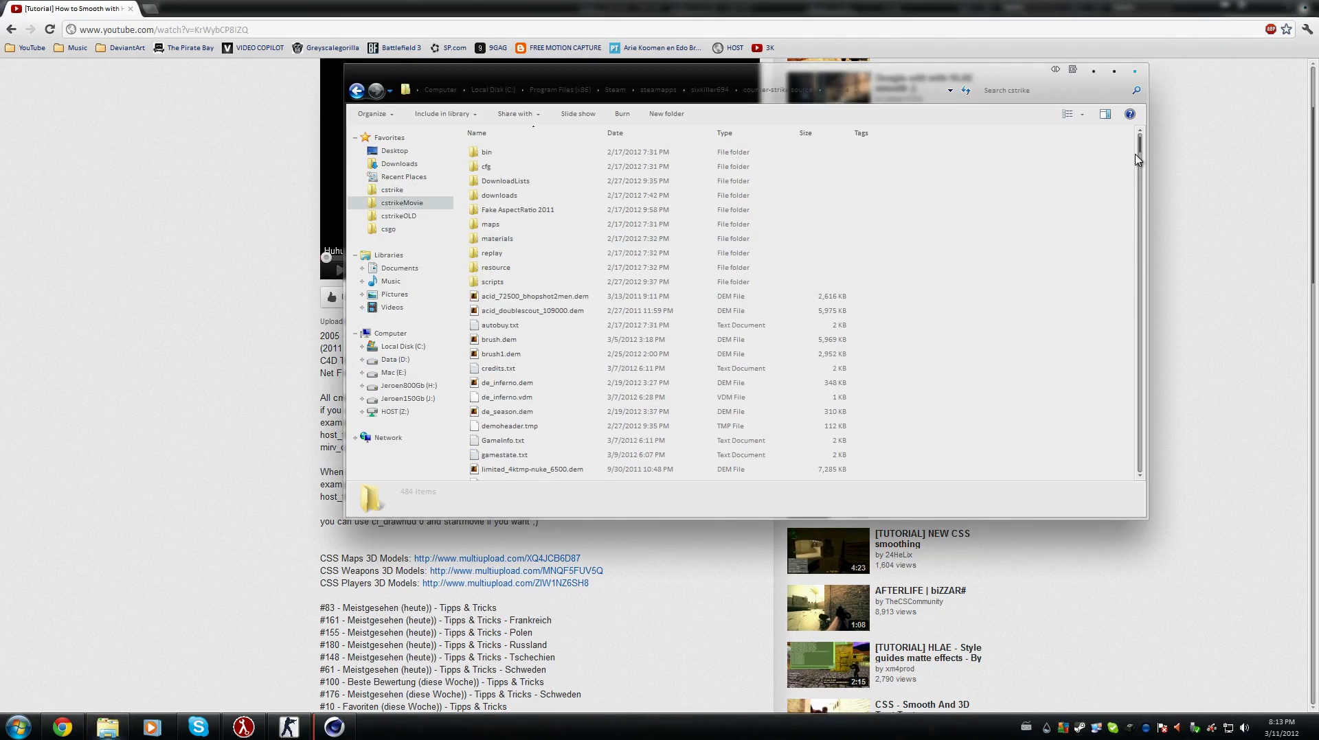
left_click_drag(1137, 159, 1173, 173)
left_click(702, 321)
Close the Explorer window and Chrome to bring the de_inferno.c4d scene forward.
left_click(1136, 73)
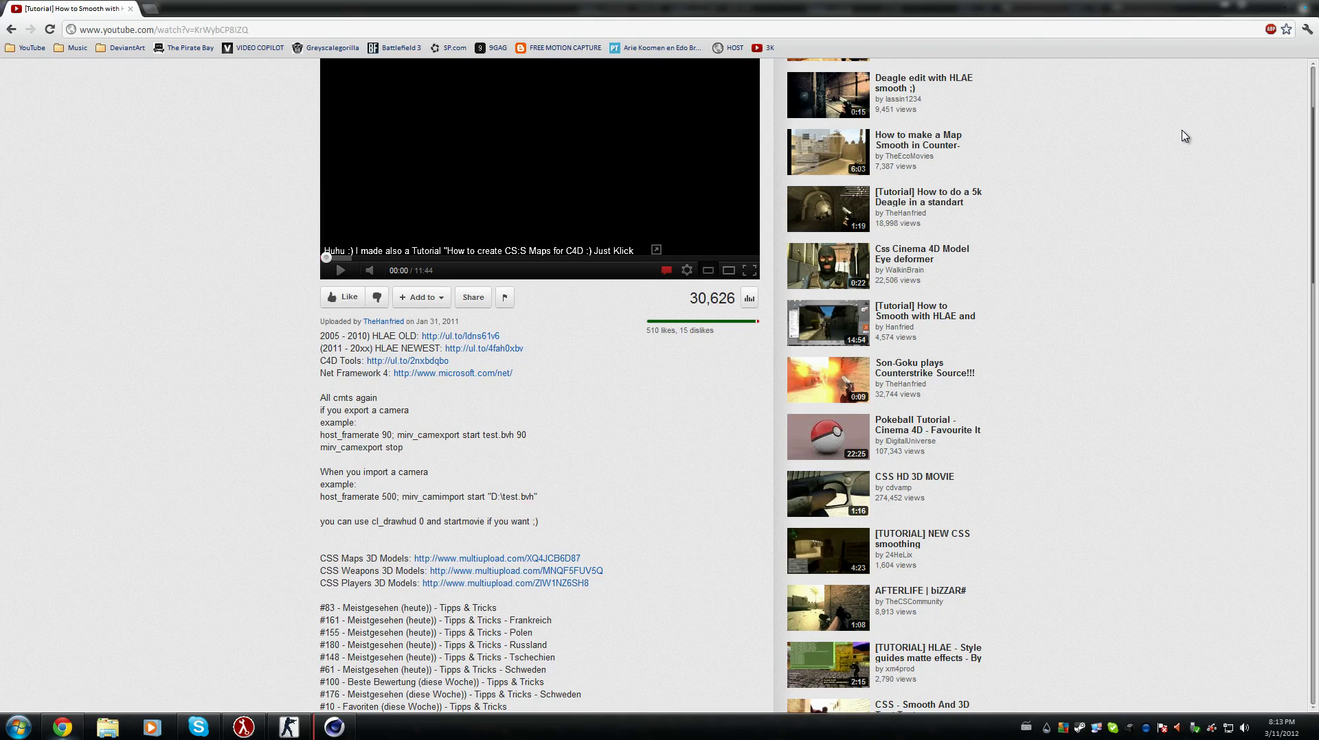
left_click(1309, 9)
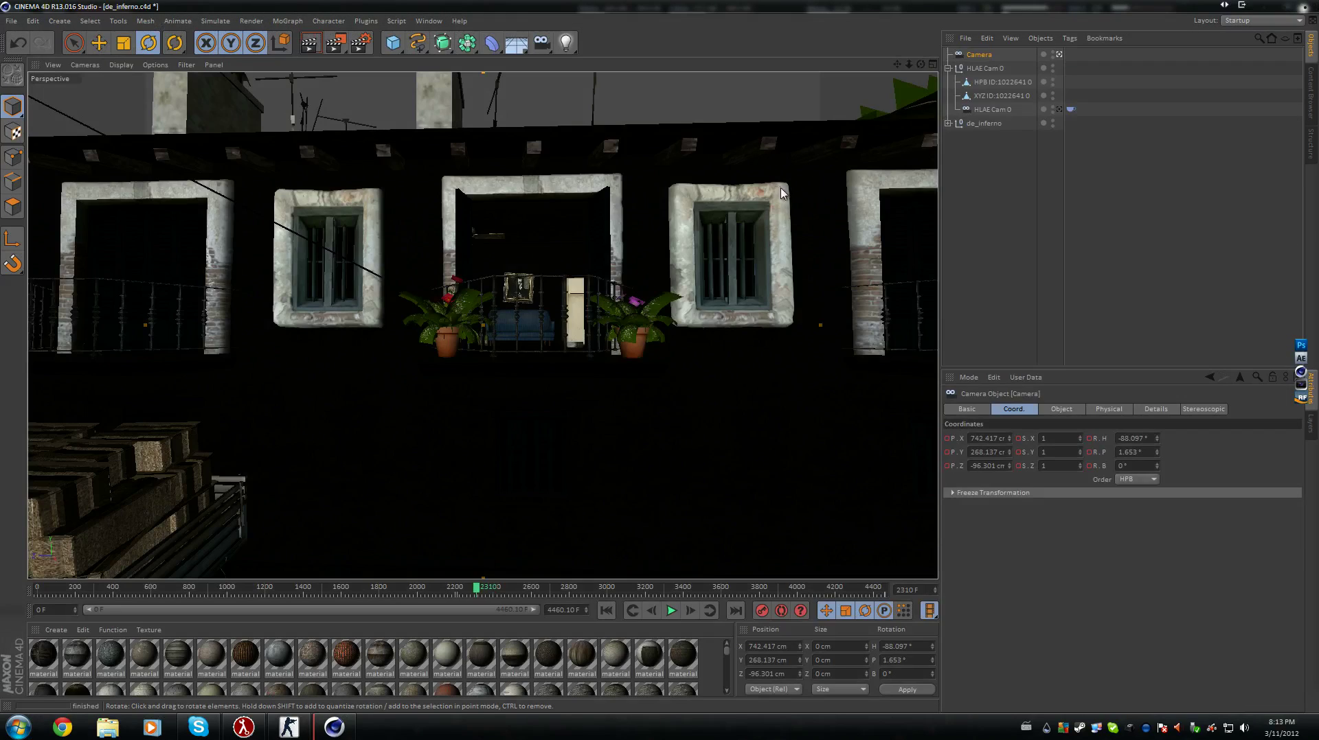